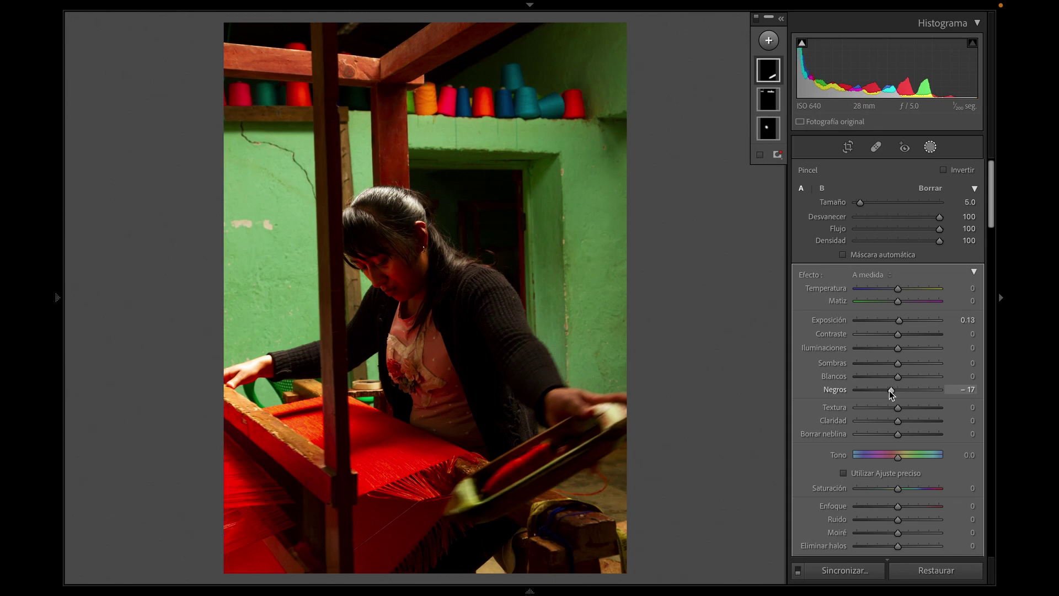
Darken the left wall with a radial mask set to -0.22 exposure
key(k)
click(594, 470)
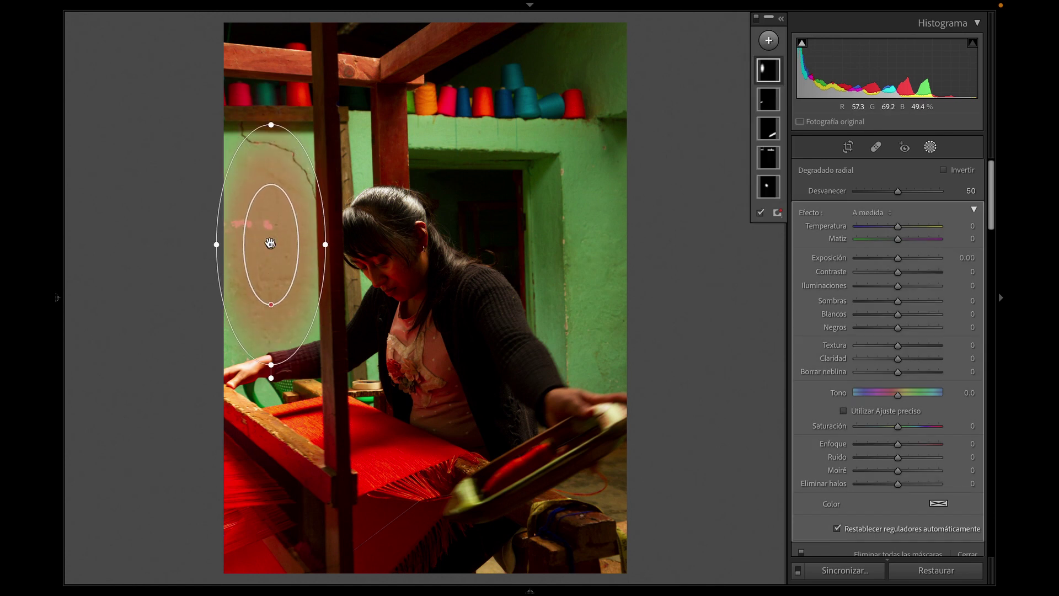
drag(898, 257, 896, 258)
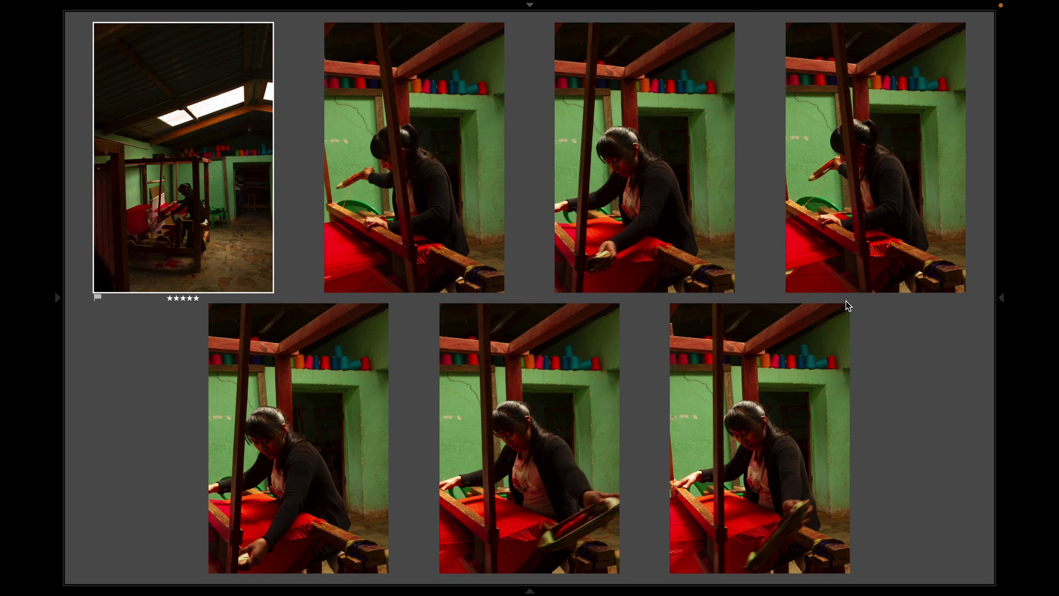
mouse_move(414, 158)
double_click(203, 205)
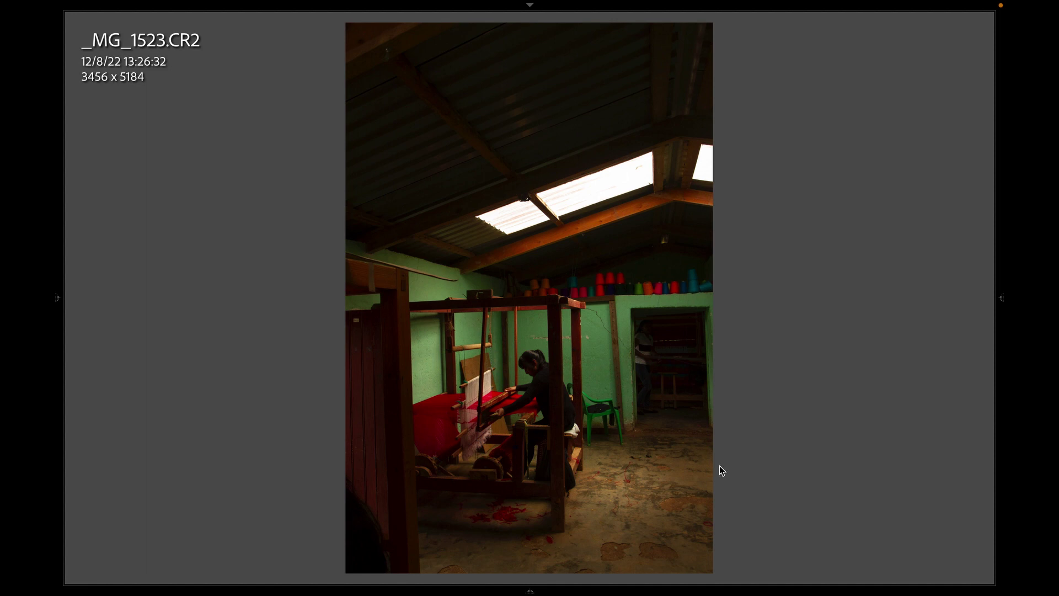
Return to Survey view and remove the wide room shot, leaving six loom close-ups
key(n)
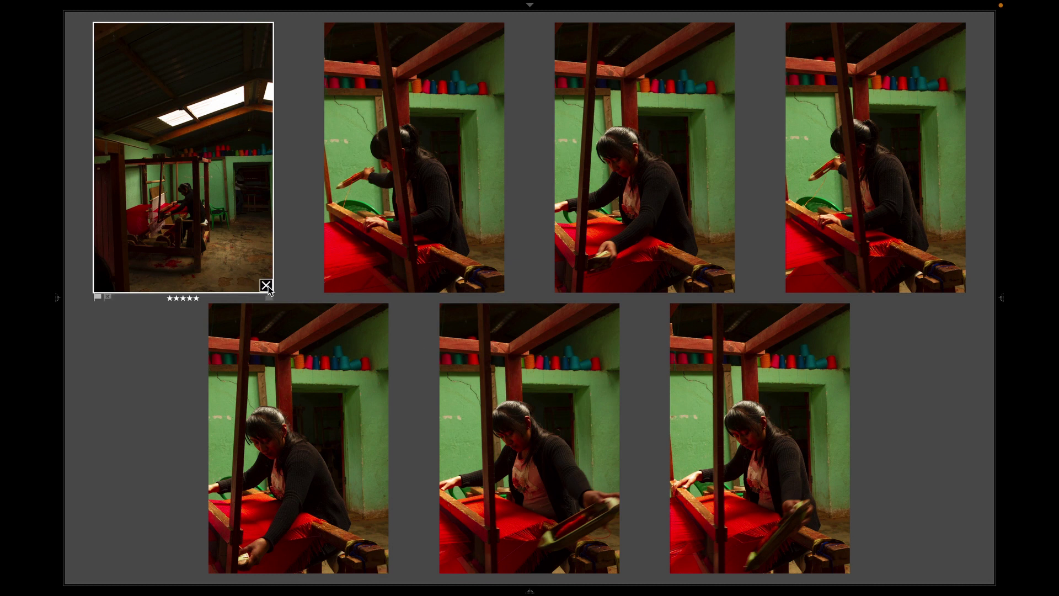
click(266, 286)
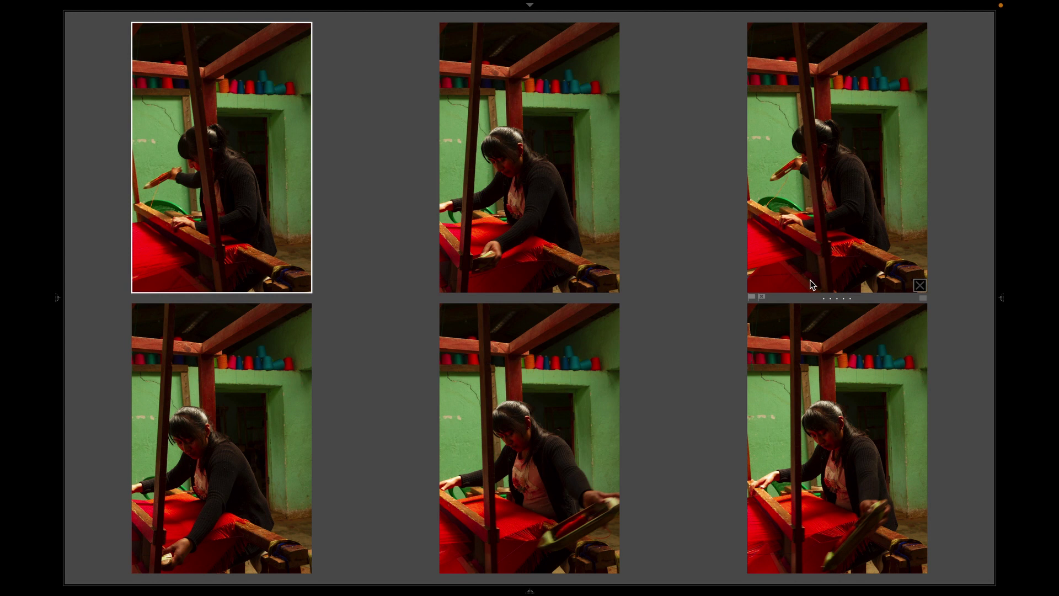
mouse_move(220, 157)
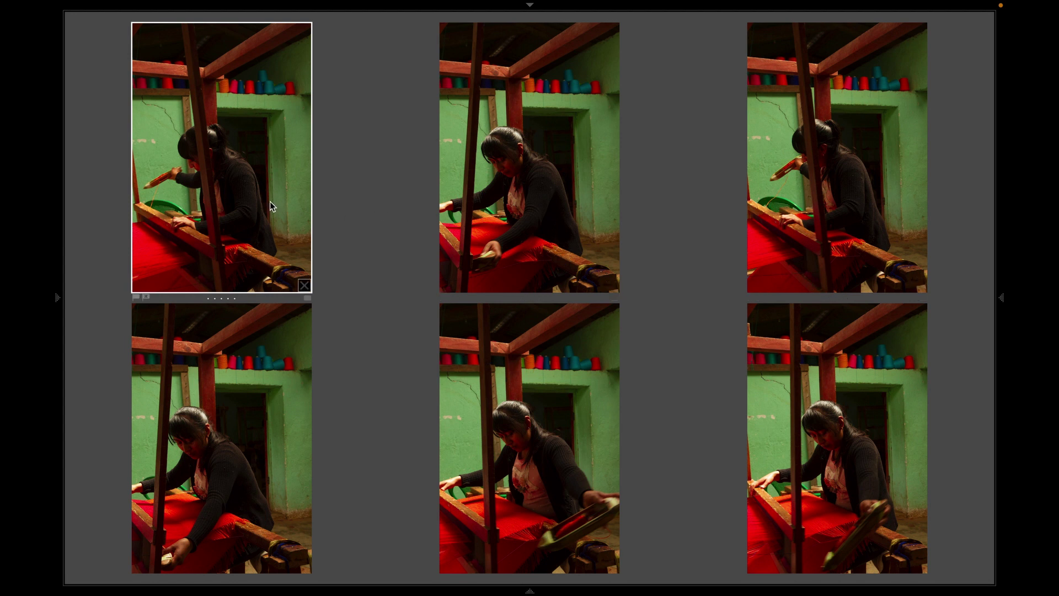
key(d)
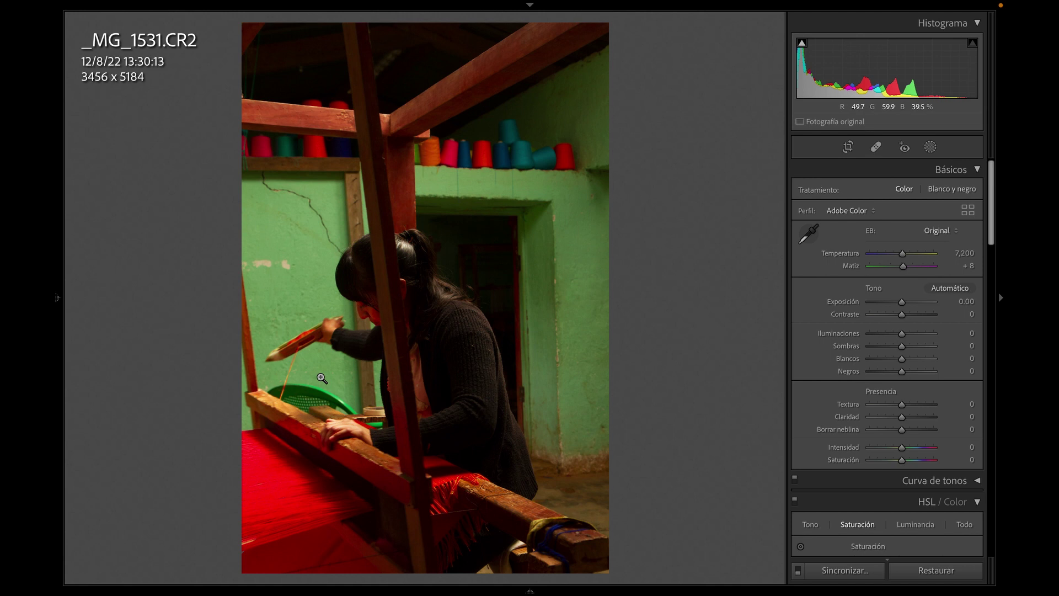
Zoom in close on the weaver and shuttle in _MG_1531.CR2
click(322, 378)
Pan around the weaver's face and shuttle, fit the photo, then return to the six-photo Survey
drag(320, 275, 328, 177)
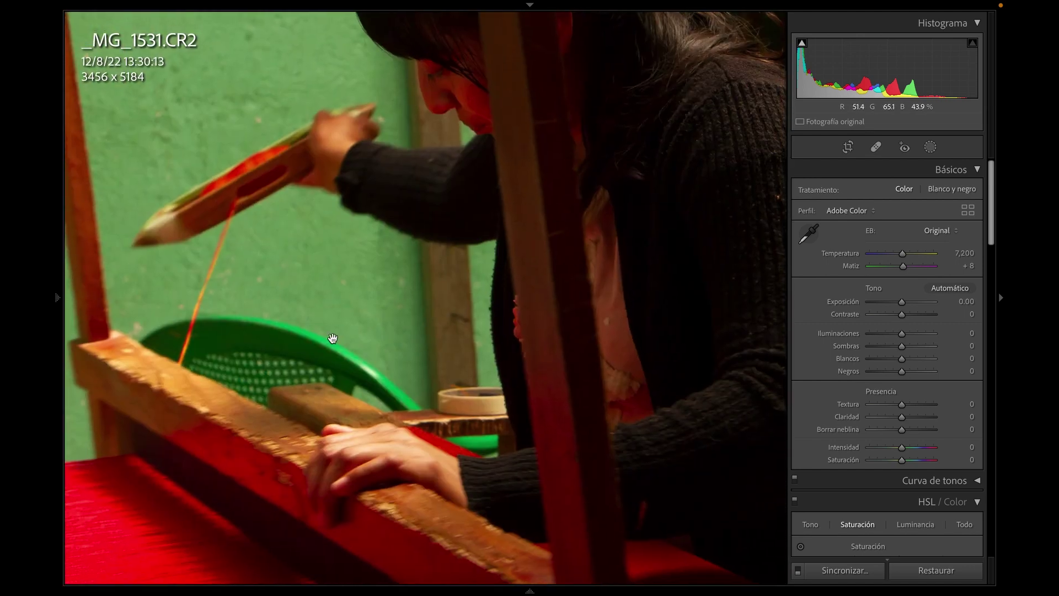
mouse_move(461, 175)
mouse_down()
mouse_move(339, 317)
mouse_move(523, 239)
mouse_up()
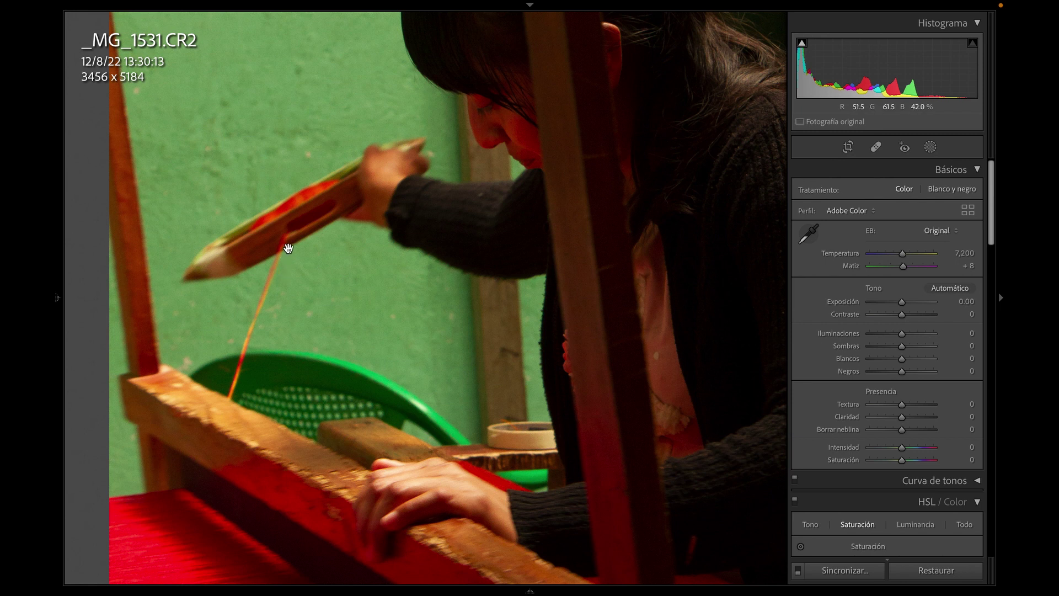
click(288, 249)
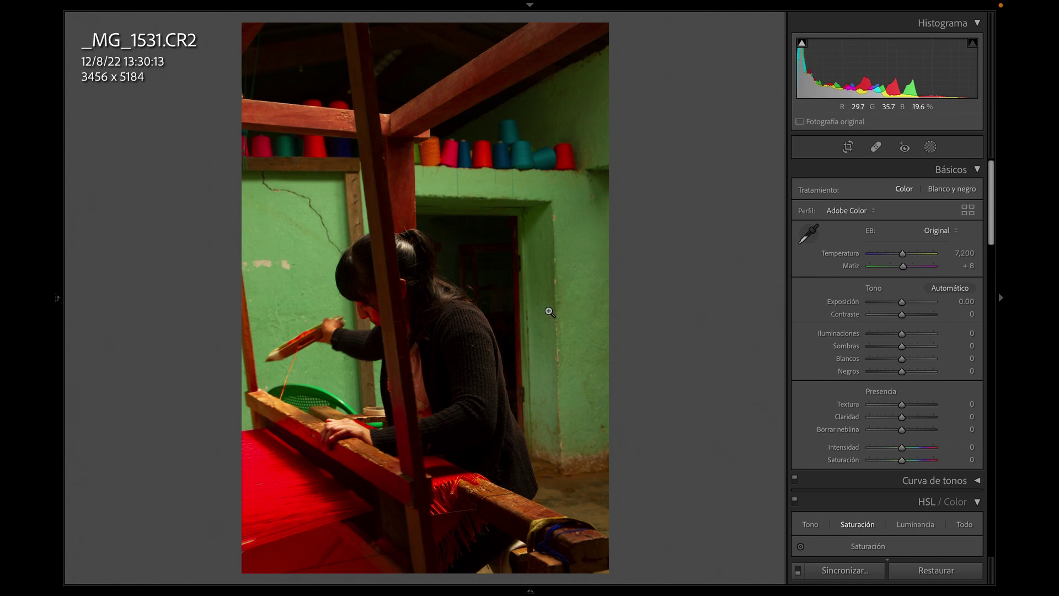
key(n)
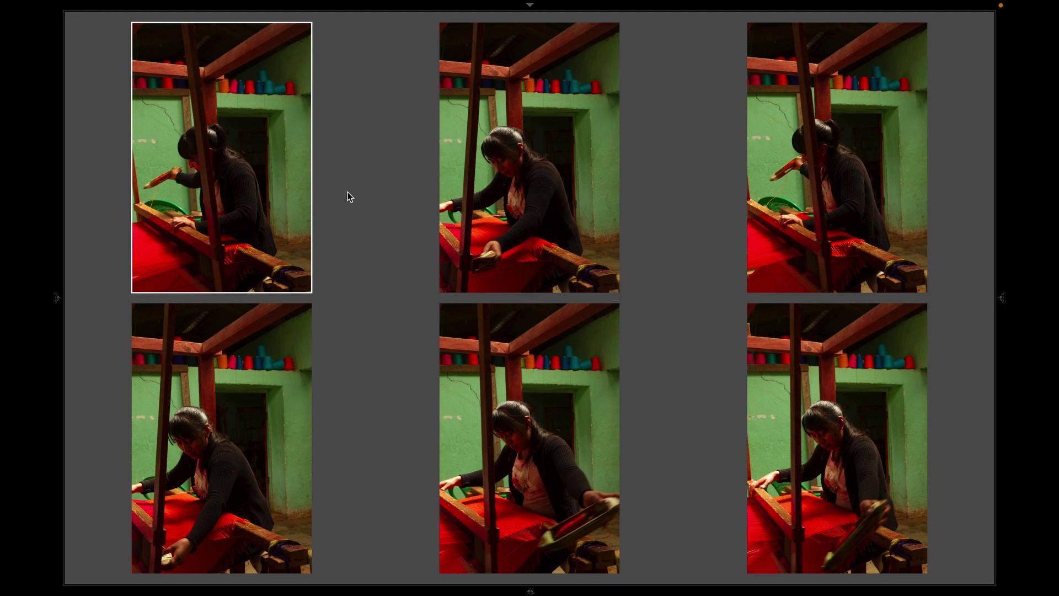
Compare several Survey thumbnails, then show the top-left photo _MG_1531 alone in Loupe
mouse_move(529, 438)
click(545, 214)
click(557, 433)
click(265, 468)
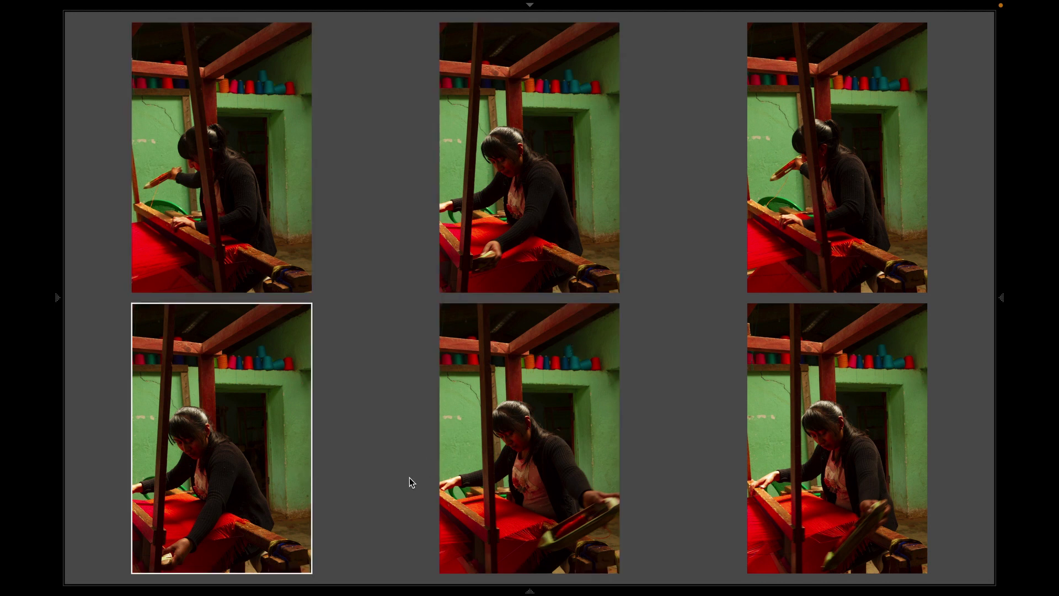
click(259, 202)
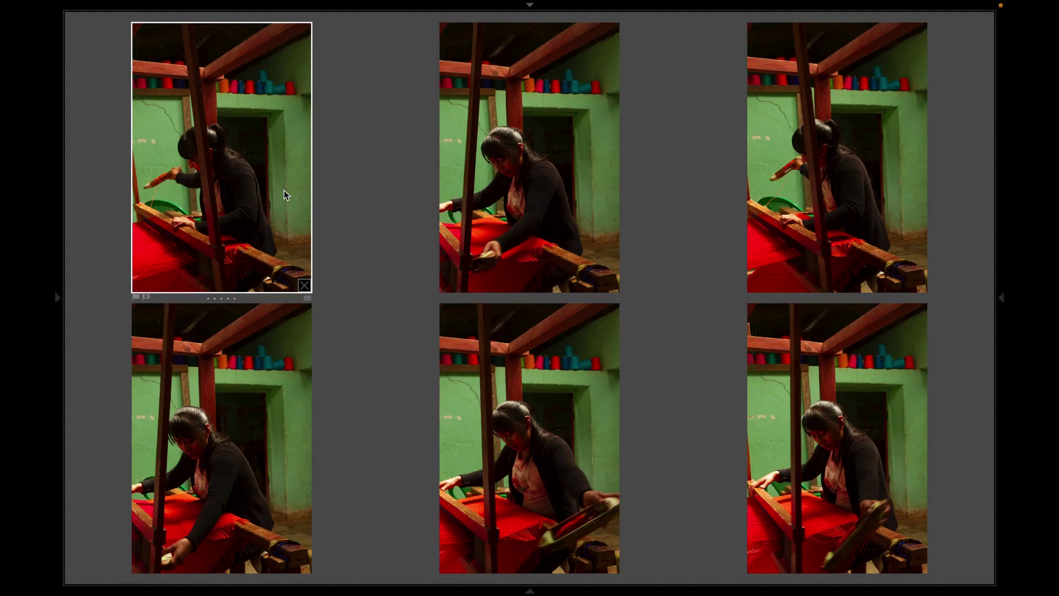
mouse_move(221, 438)
double_click(366, 220)
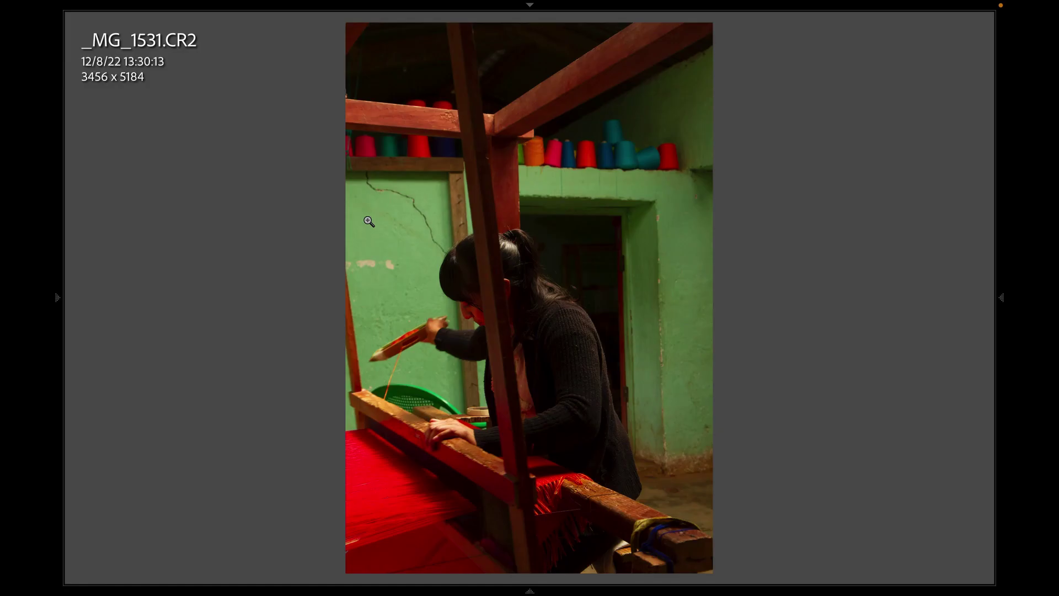
Inspect _MG_1533 up close, then drop one photo from the Survey comparison
key(g)
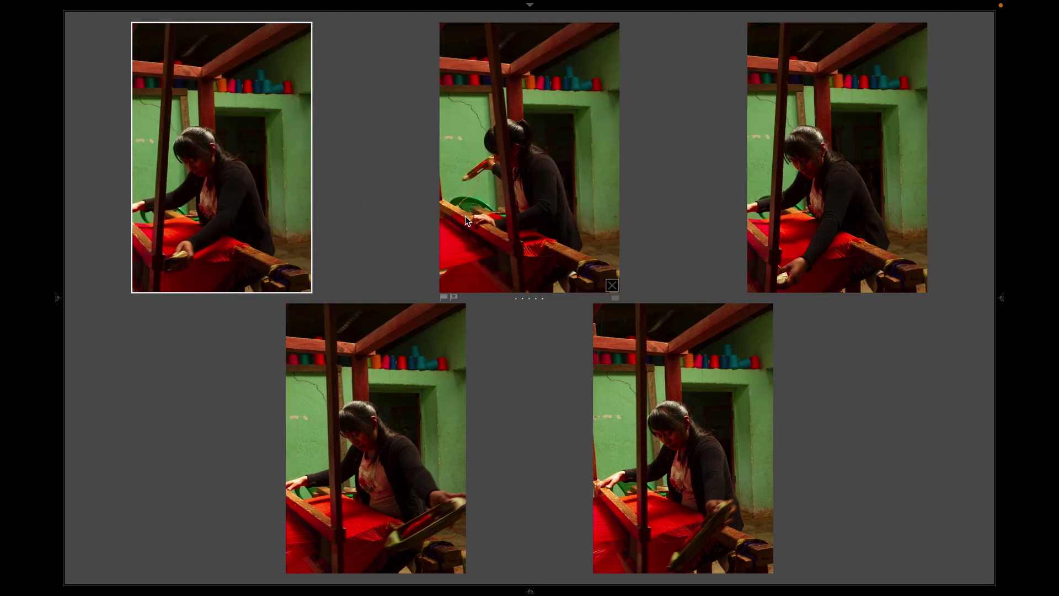
double_click(581, 300)
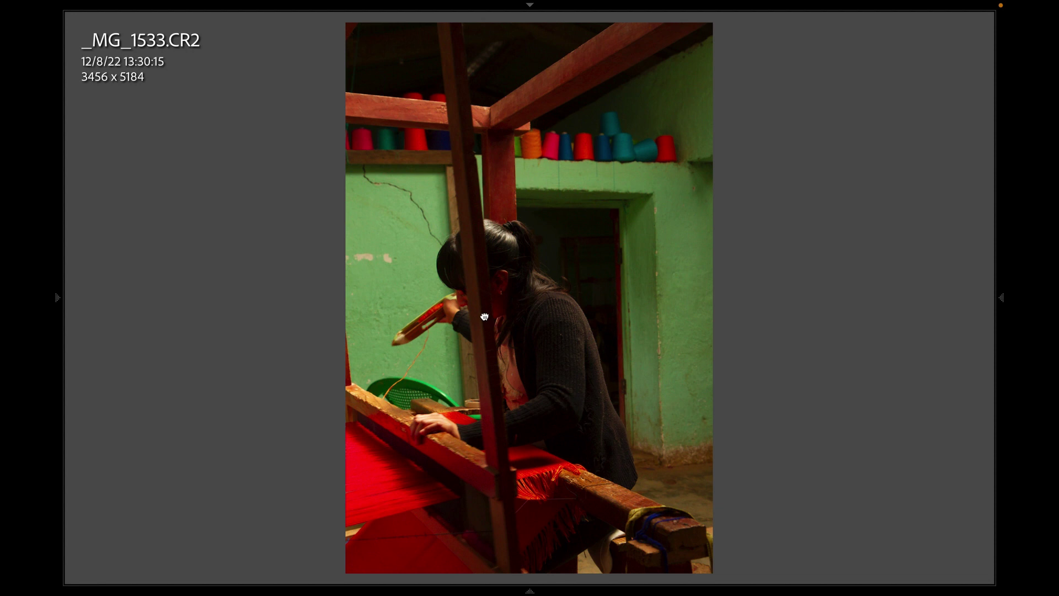
click(485, 317)
click(505, 333)
key(n)
click(612, 286)
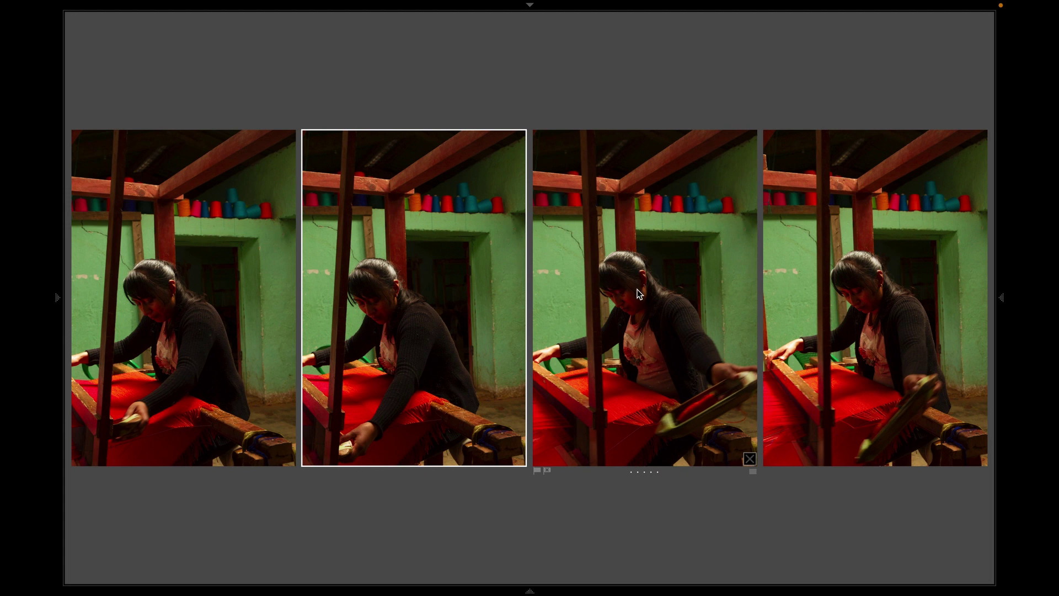
Preview the third and first weaving photos, plus _MG_1534, full size in Loupe
click(638, 292)
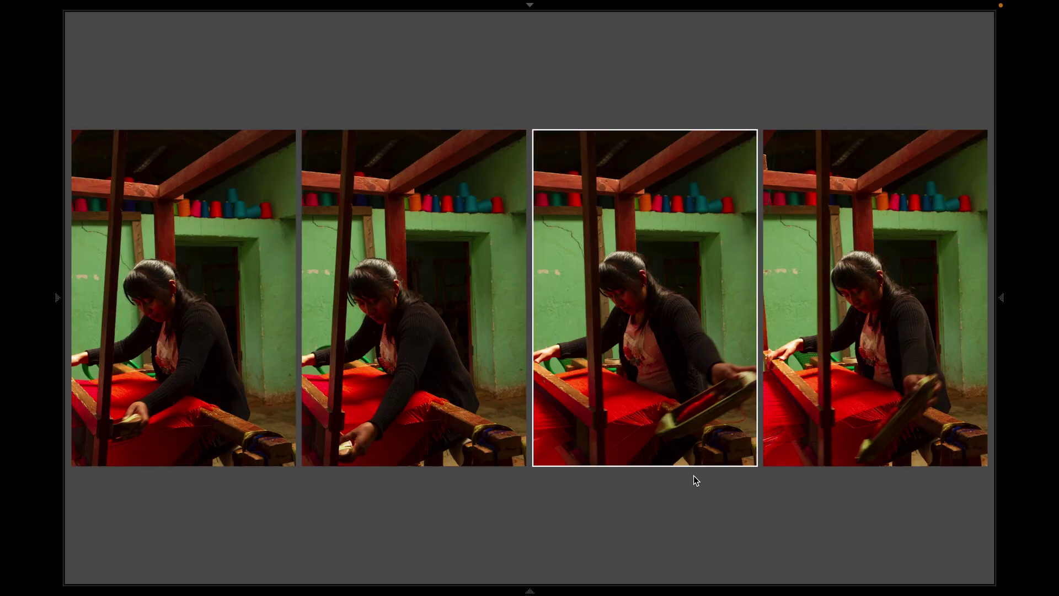
key(e)
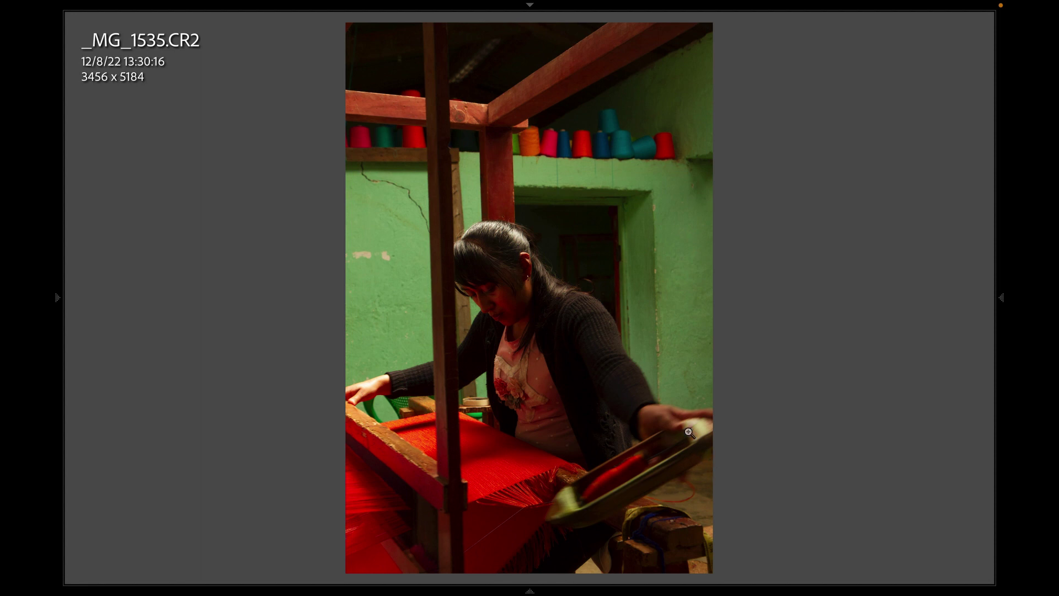
key(n)
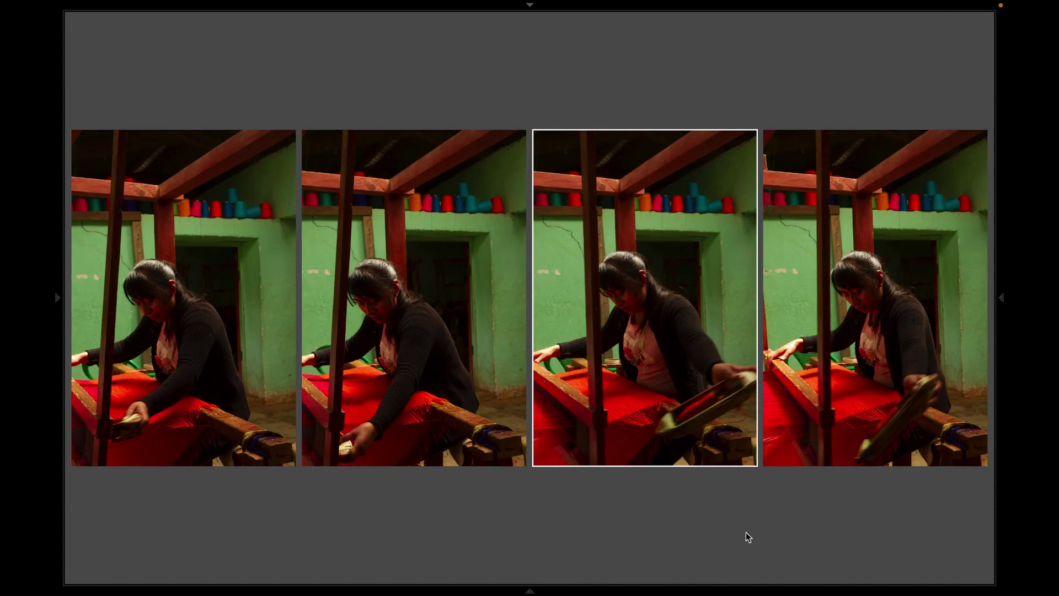
click(200, 392)
key(e)
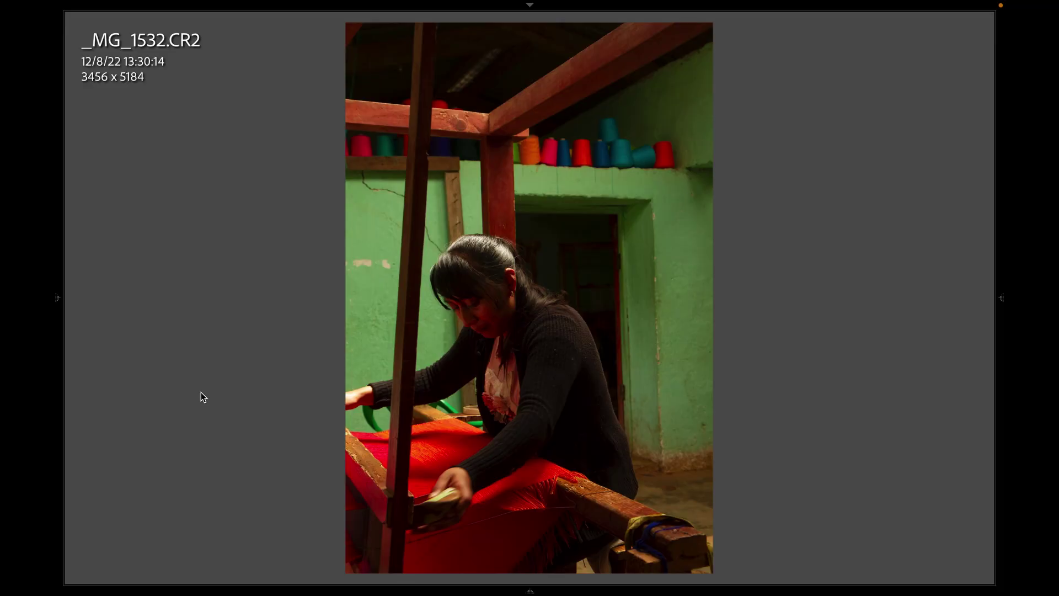
key(Right)
key(Right)
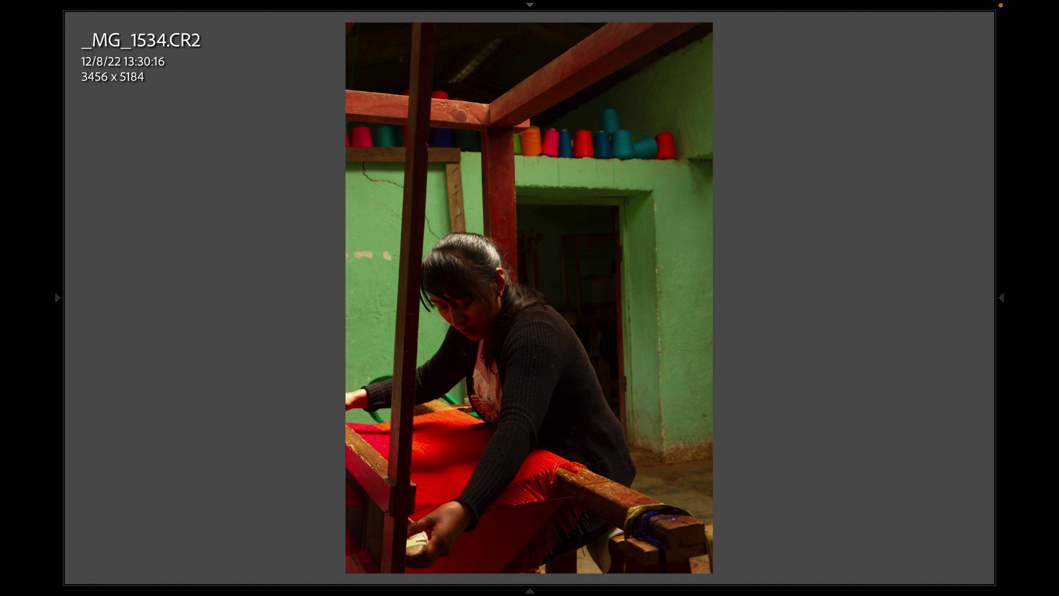
key(n)
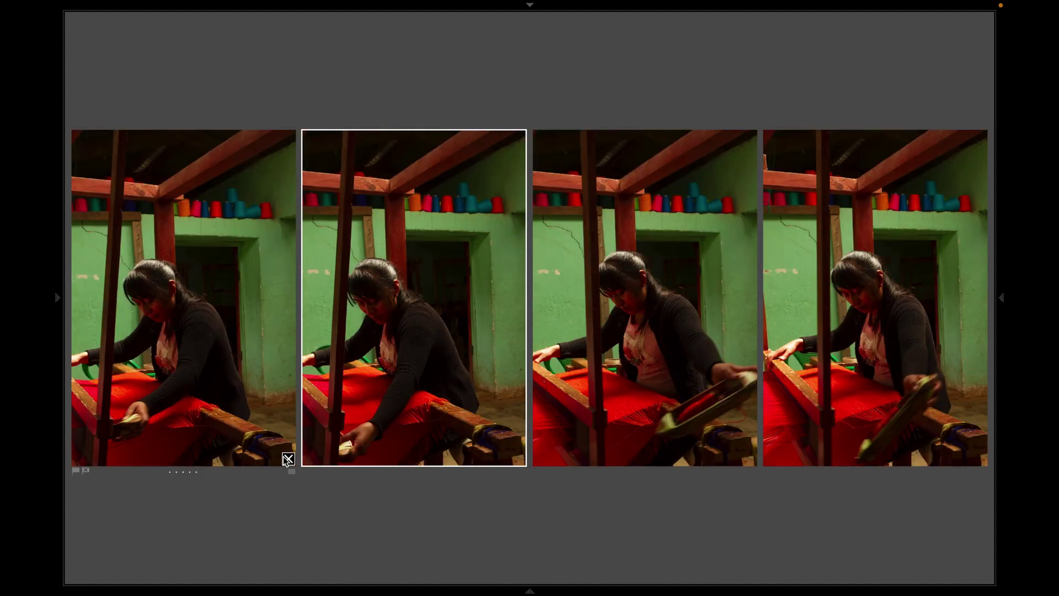
Drop two photos, flip between _MG_1535 and _MG_1536, and set them as select and candidate
click(283, 462)
click(364, 515)
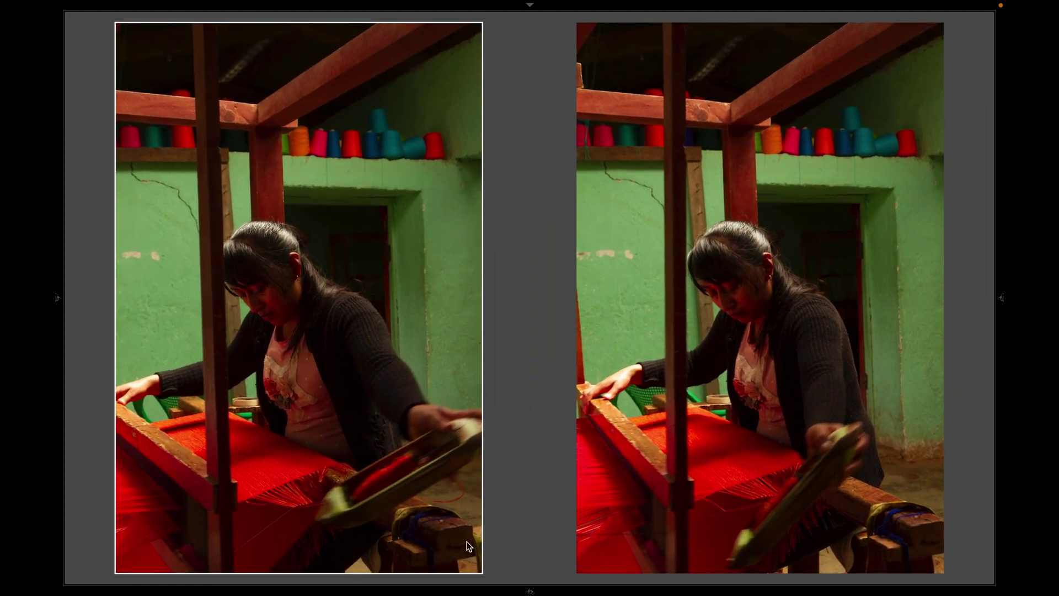
double_click(316, 398)
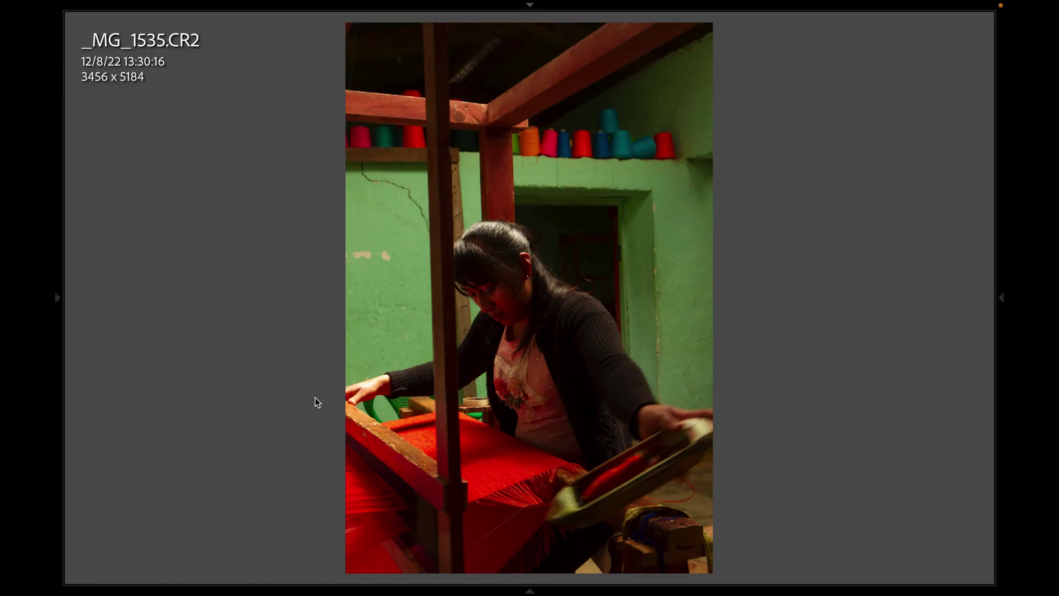
key(Right)
key(Left)
key(Right)
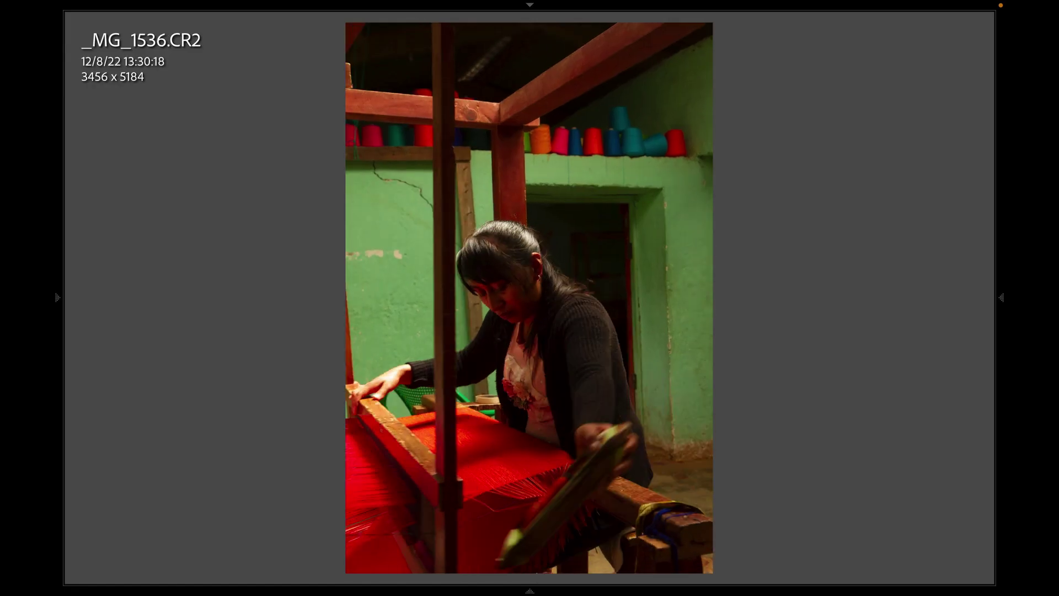
key(Left)
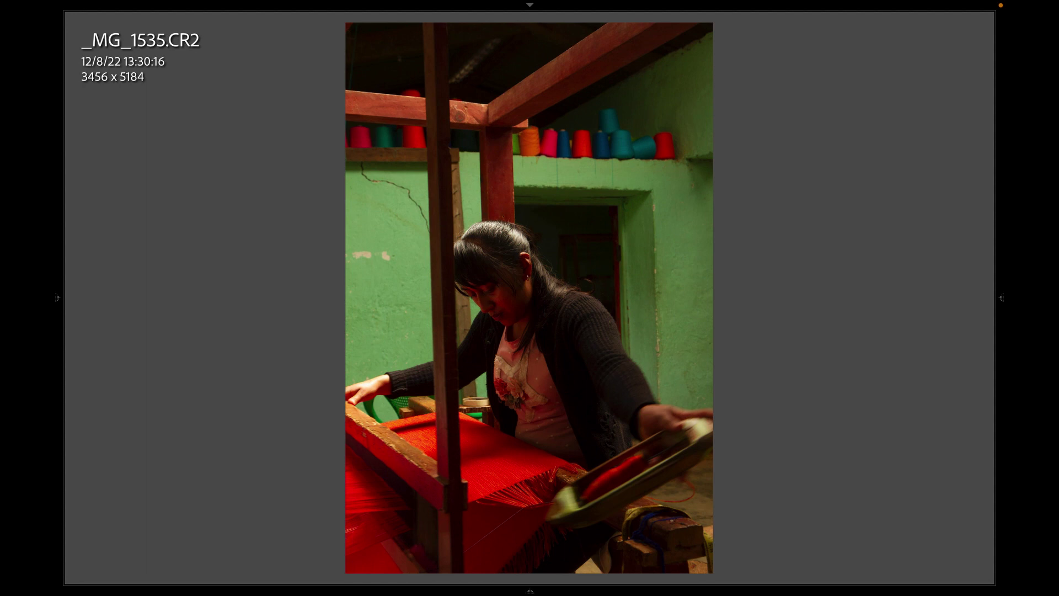
key(n)
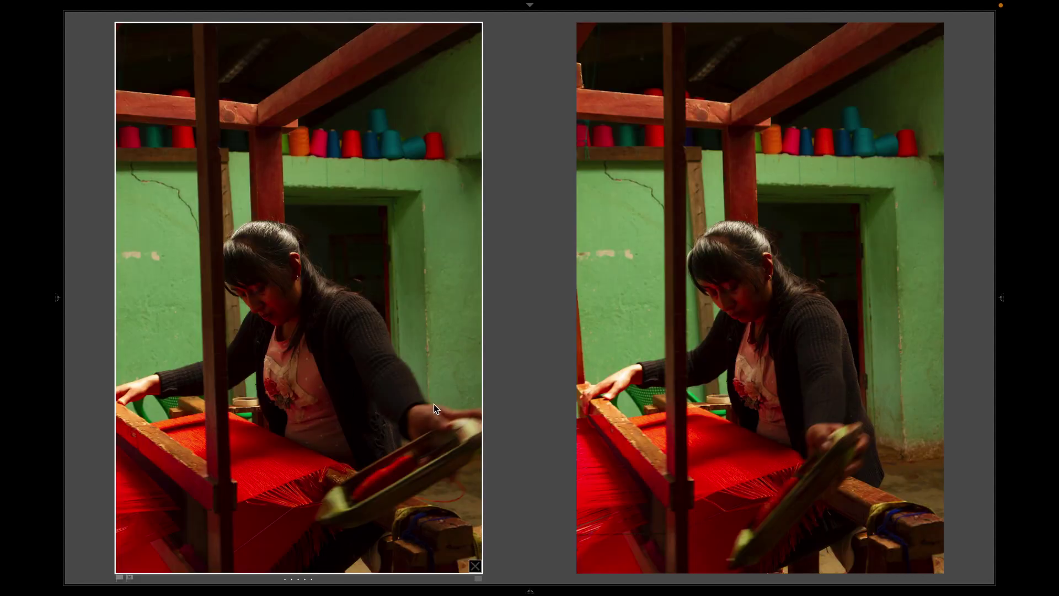
key(c)
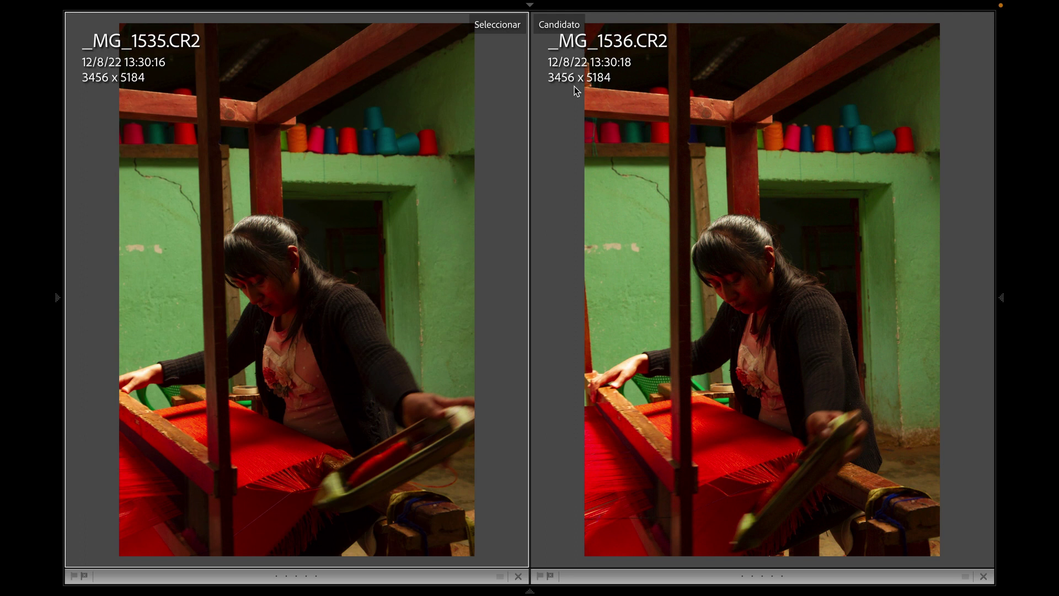
Switch off the file info overlay on the two compared loom shots
key(i)
key(i)
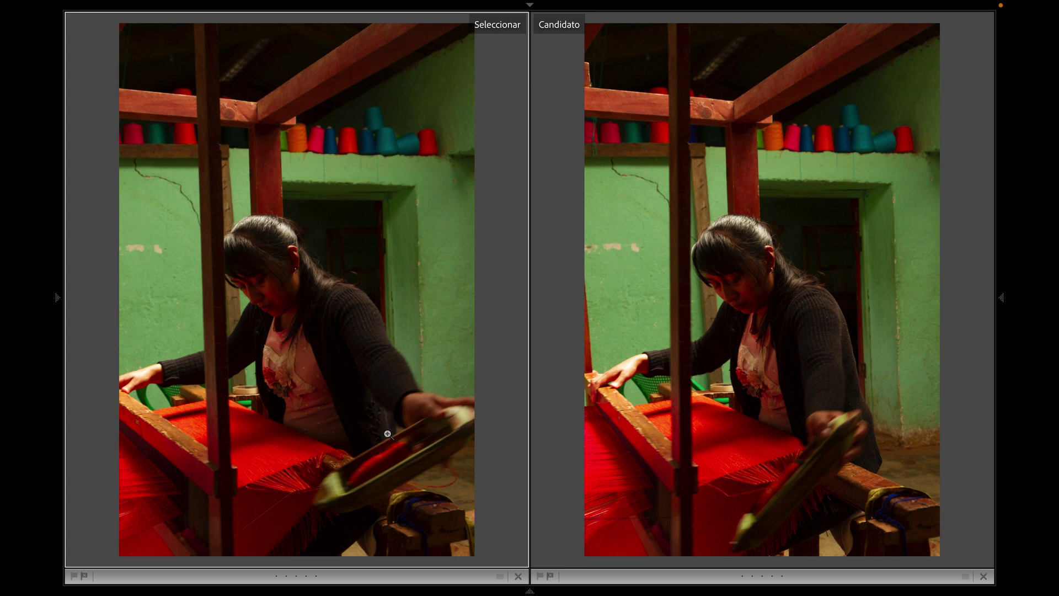
click(260, 274)
mouse_move(316, 333)
mouse_down()
mouse_move(359, 313)
mouse_move(347, 306)
mouse_up()
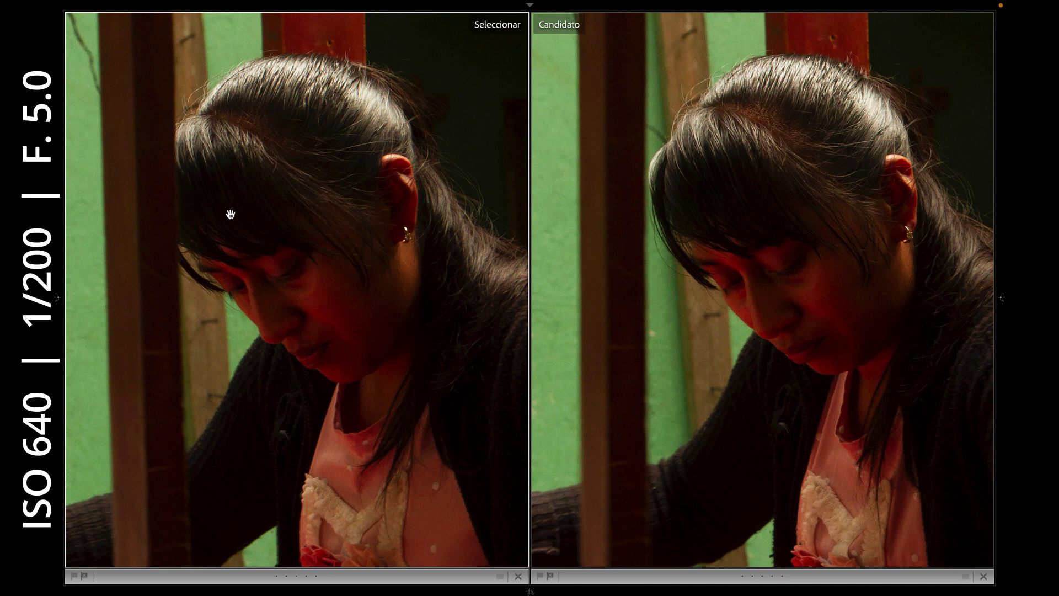
drag(346, 308, 322, 246)
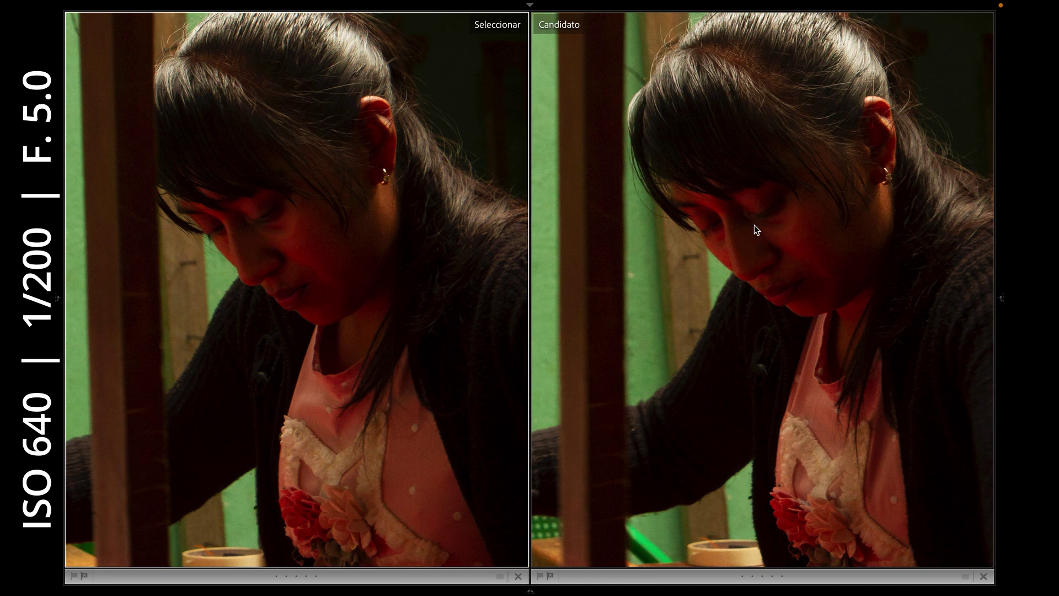
click(761, 298)
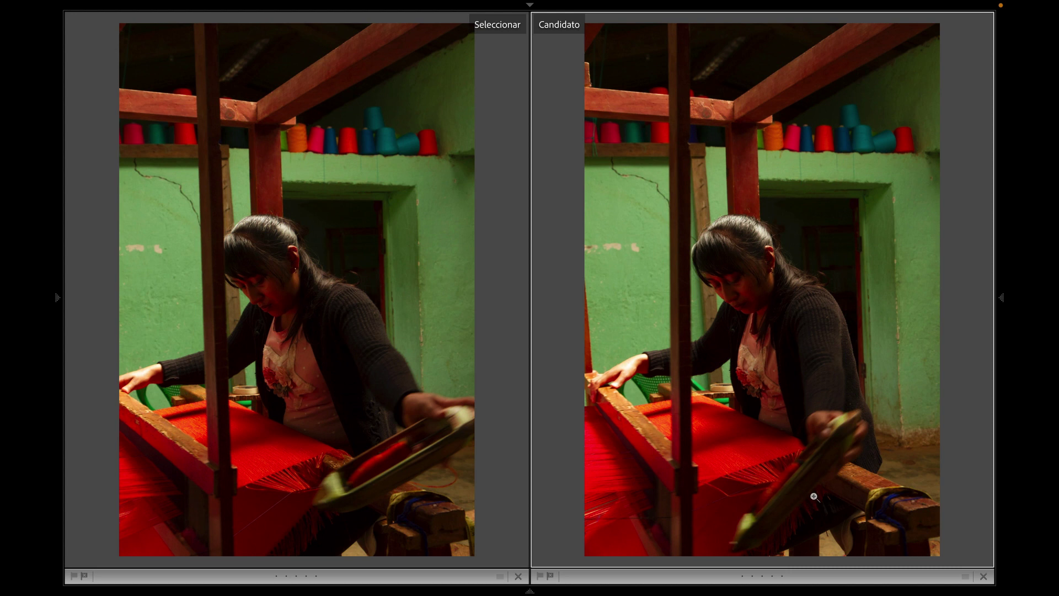
click(402, 460)
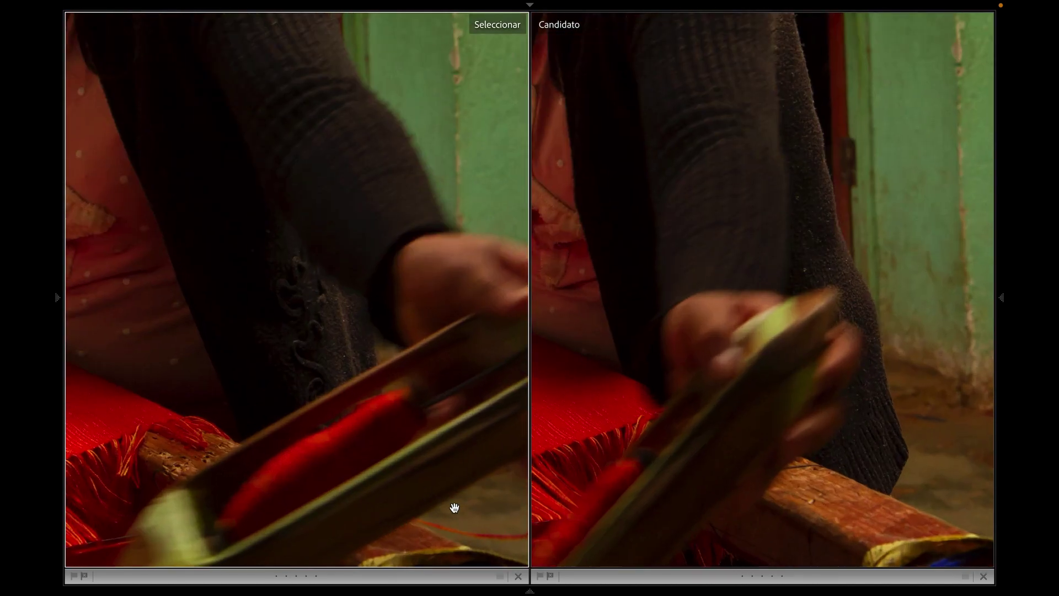
mouse_move(454, 507)
mouse_down()
mouse_move(423, 371)
mouse_move(404, 366)
mouse_up()
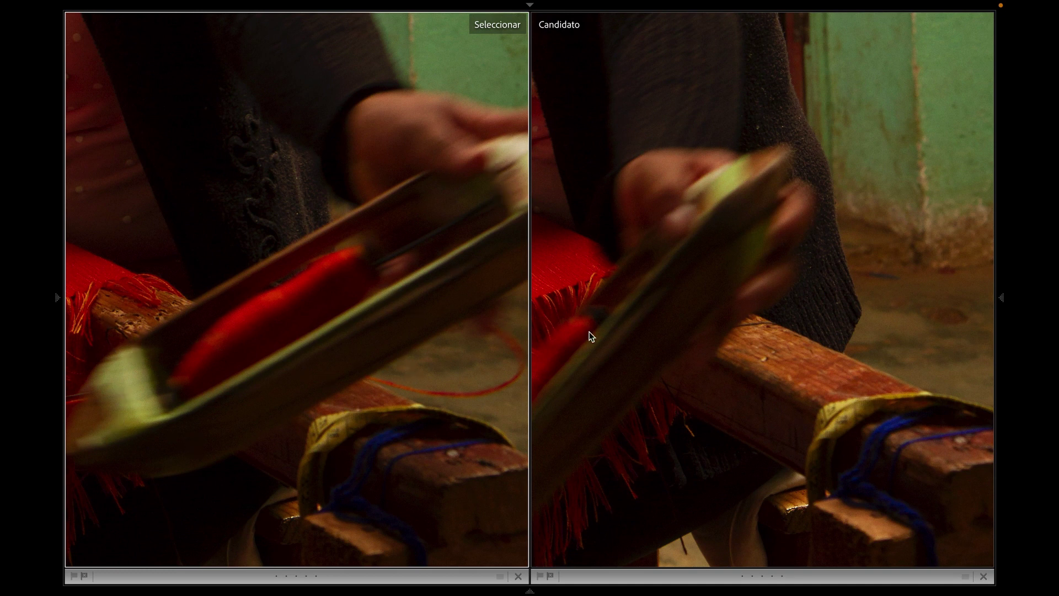
drag(581, 326, 839, 291)
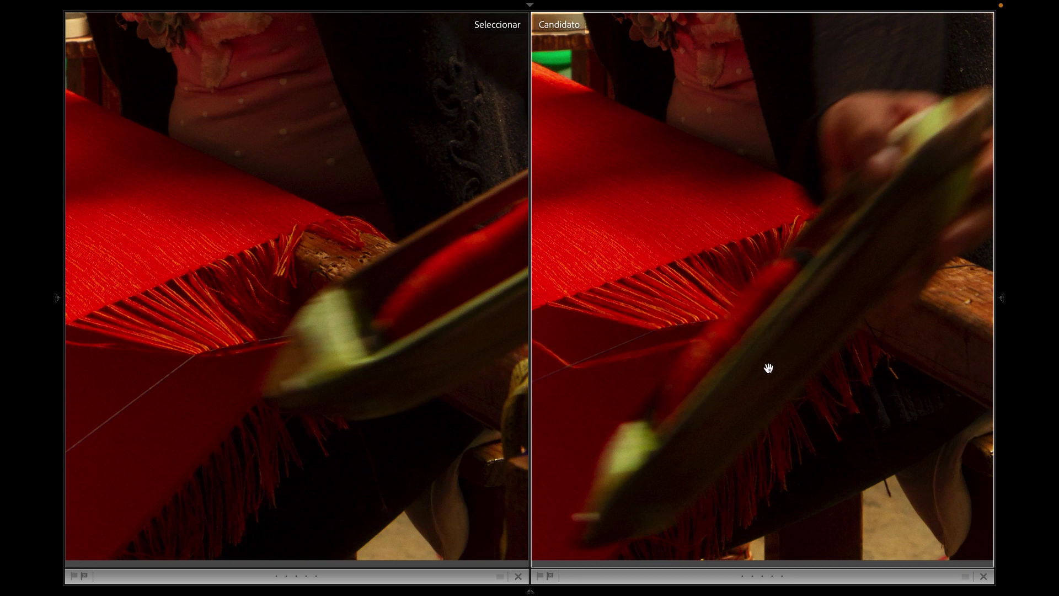
drag(769, 368, 721, 371)
click(721, 371)
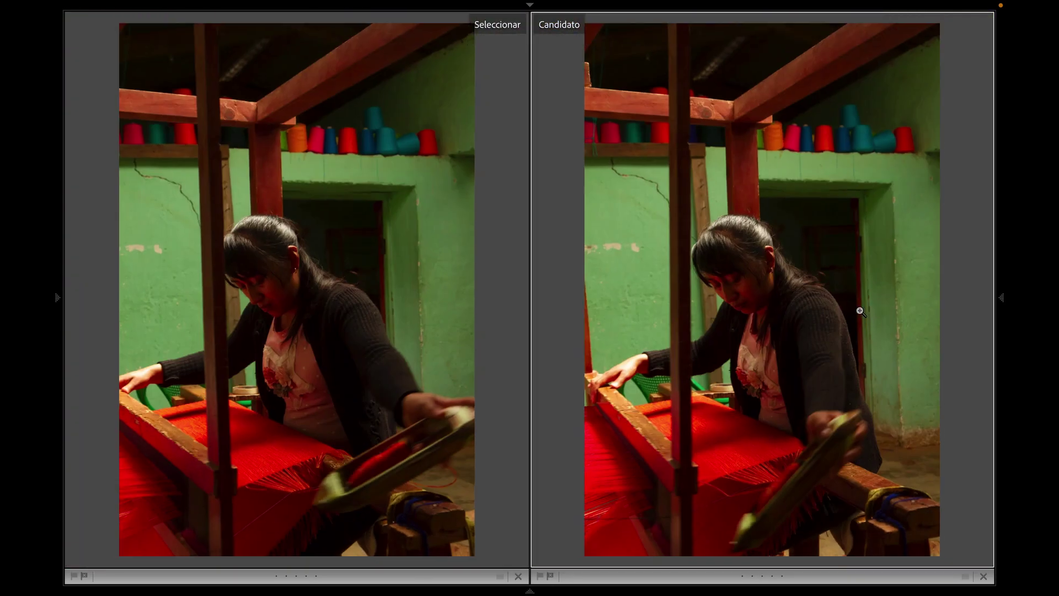
click(496, 294)
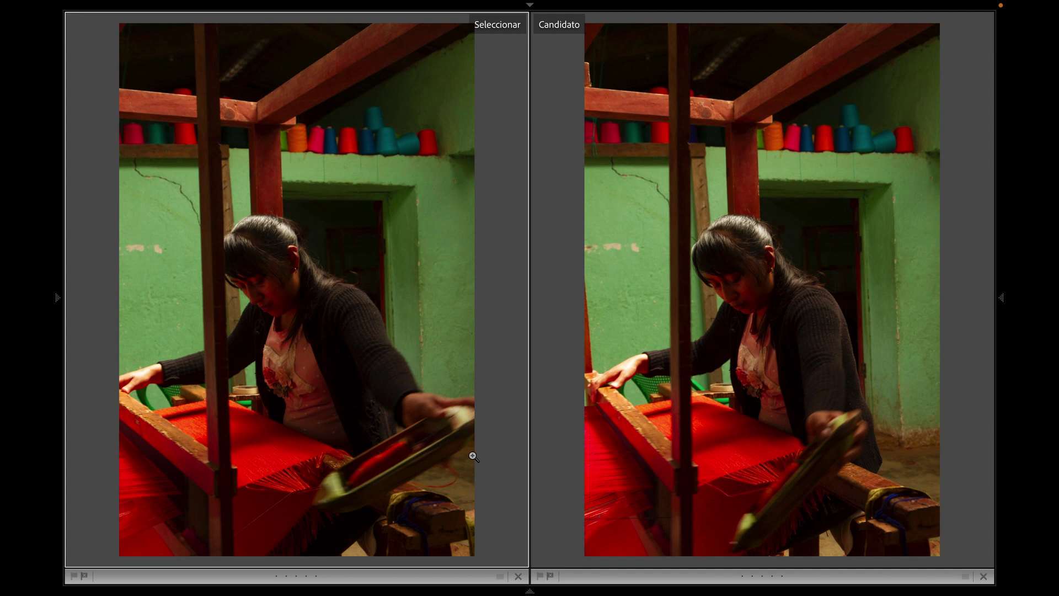
key(5)
Open the 5-star loom shot in Develop with the Crop Overlay tool active
key(d)
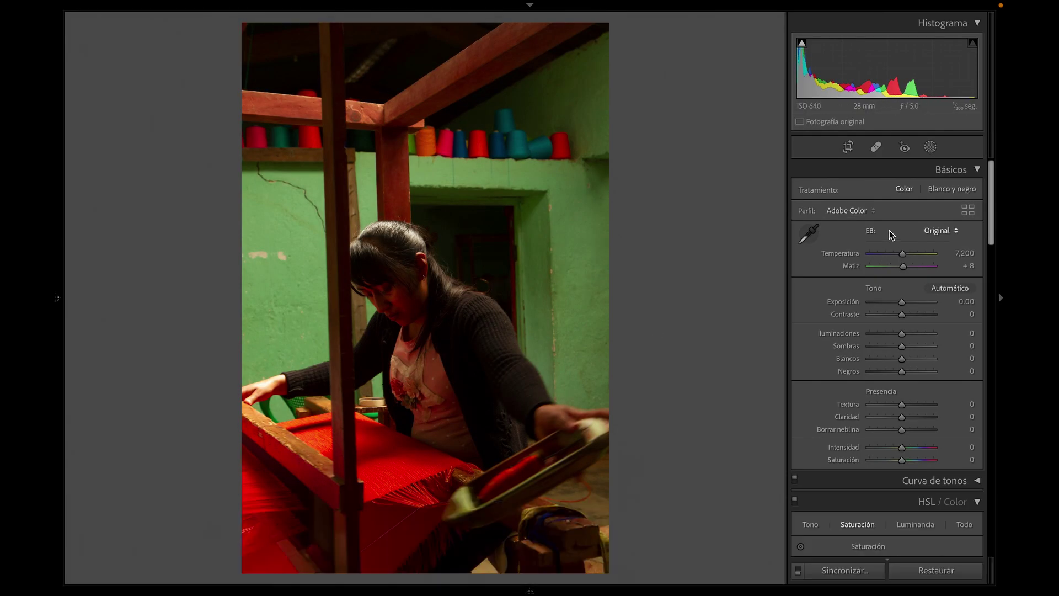
click(845, 149)
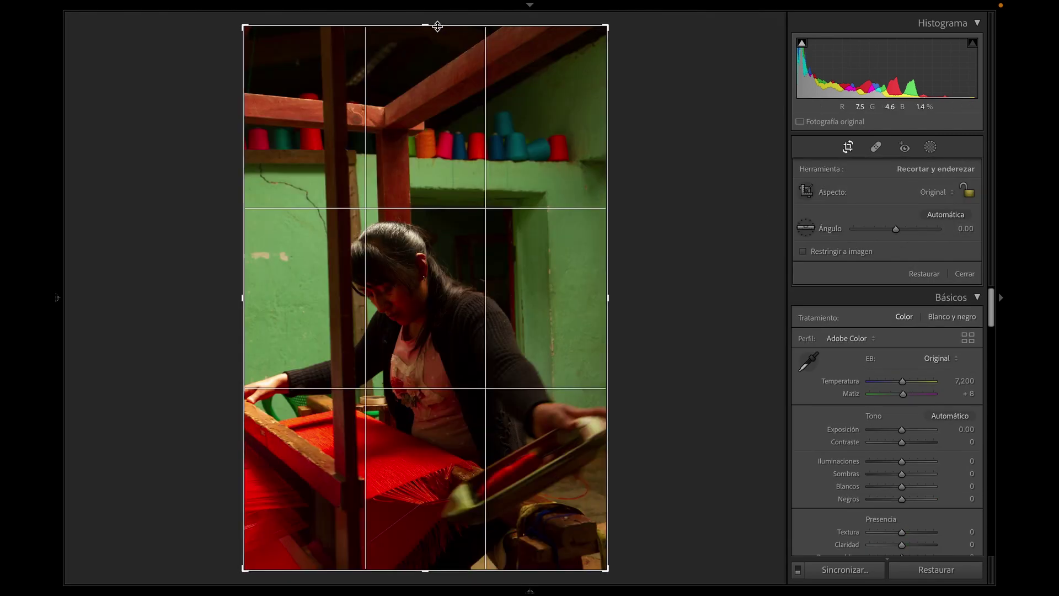
Trim a narrow strip off the photo's top edge, apply it, and fine-tune the custom crop
mouse_move(441, 26)
mouse_down()
mouse_move(445, 54)
mouse_move(454, 48)
mouse_up()
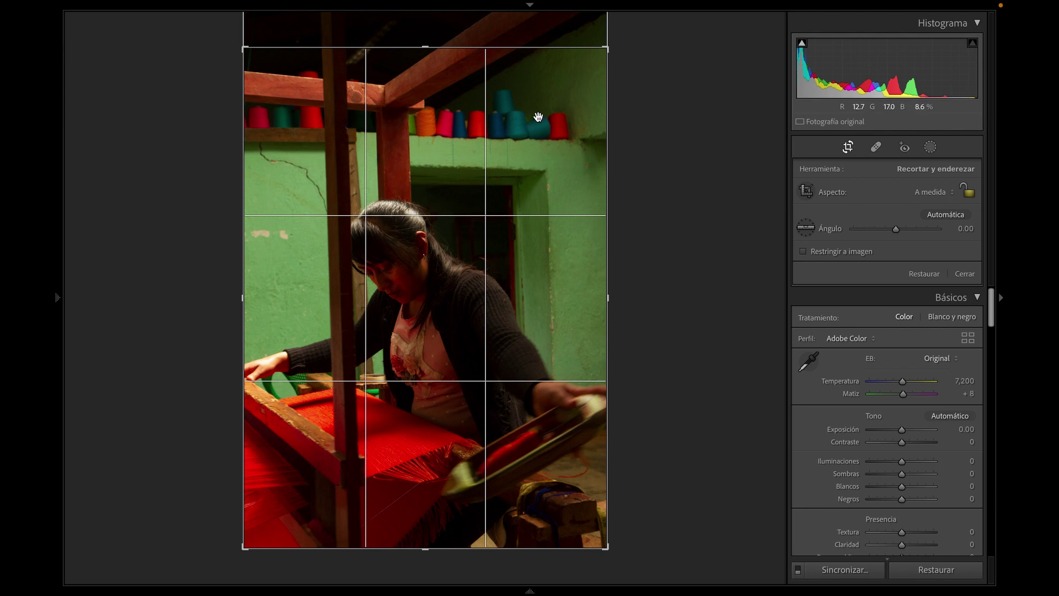
drag(490, 48, 499, 16)
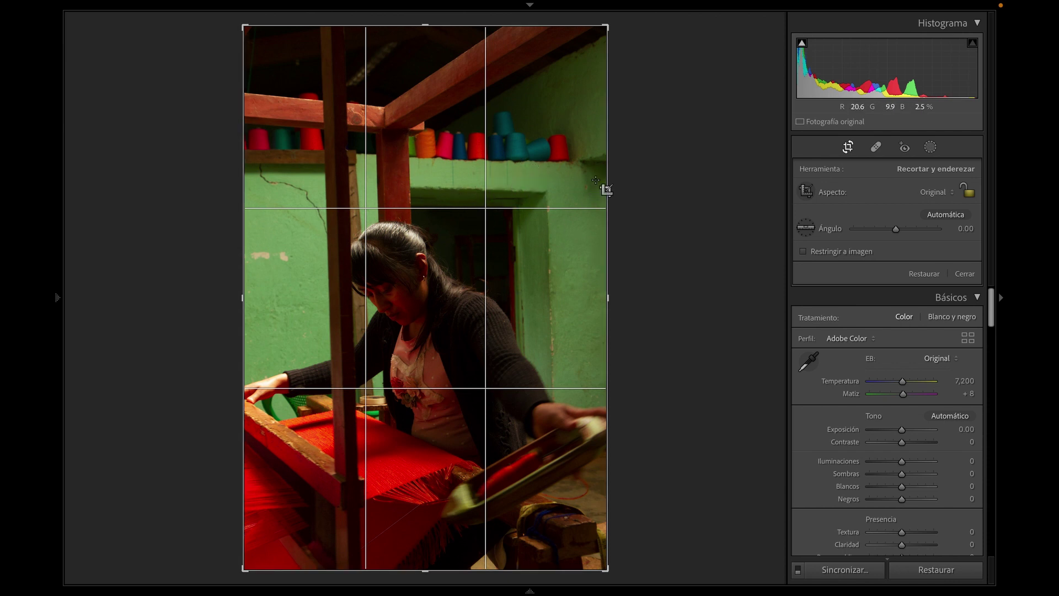
drag(447, 27, 444, 49)
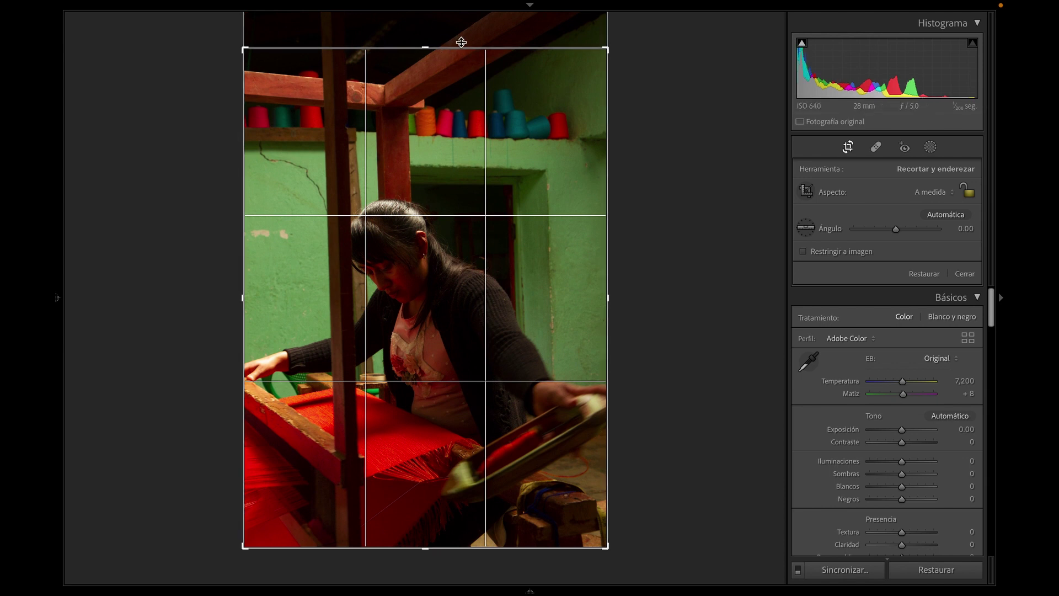
key(Return)
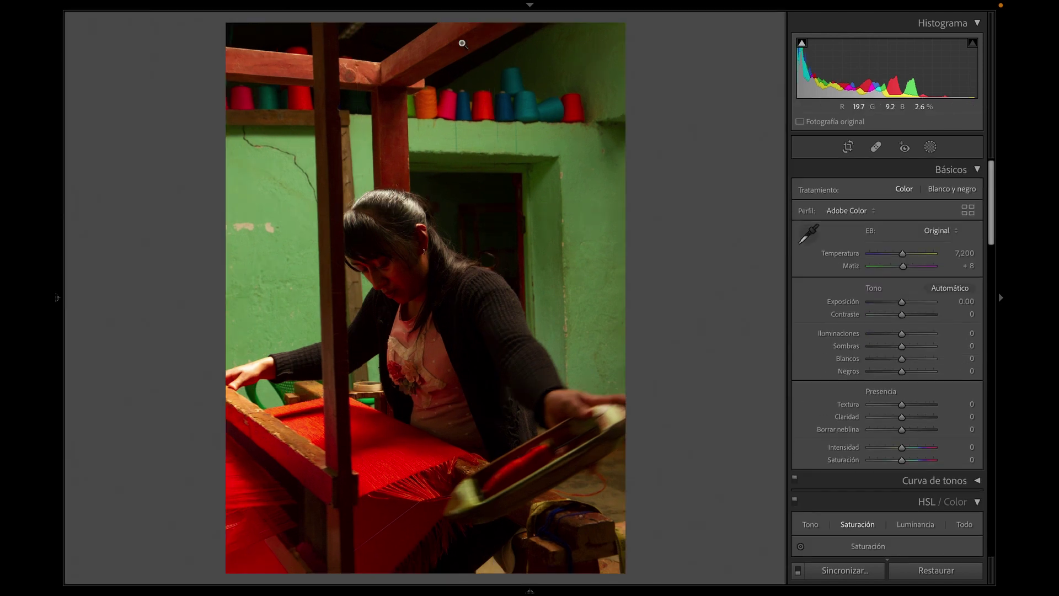
click(851, 149)
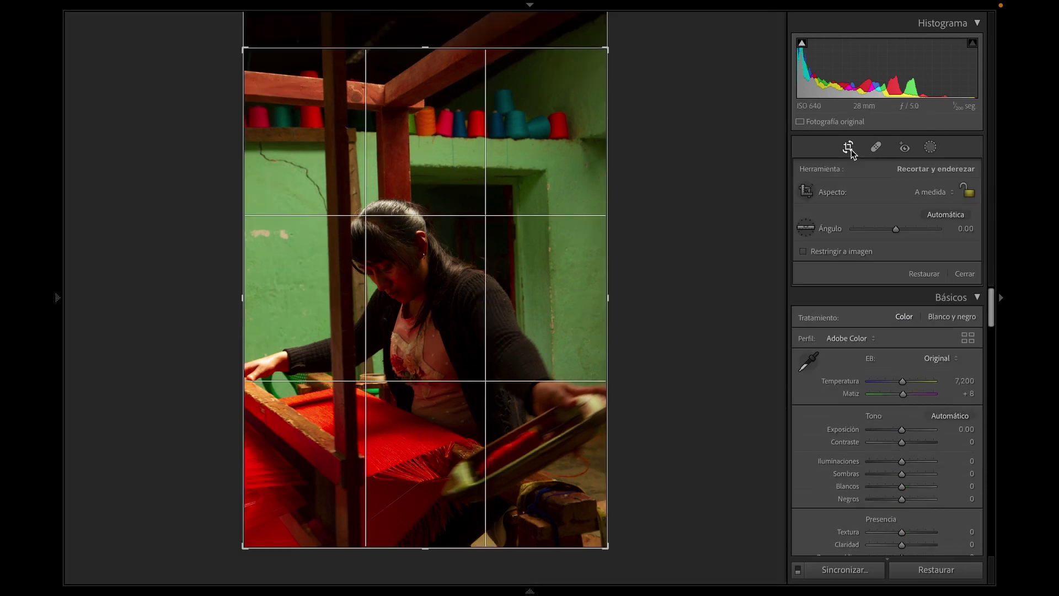
drag(487, 51, 489, 51)
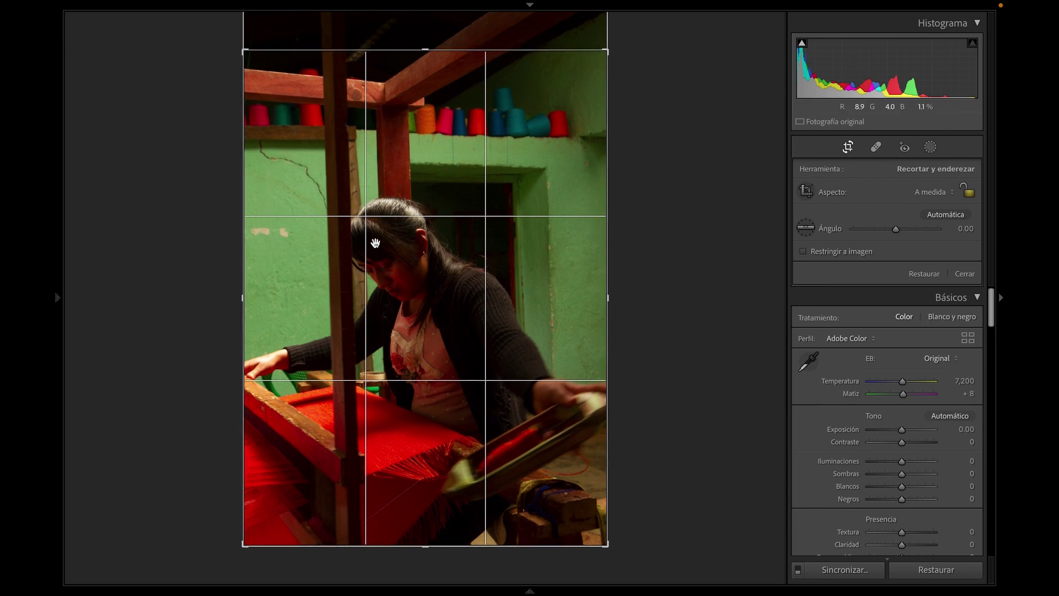
click(852, 148)
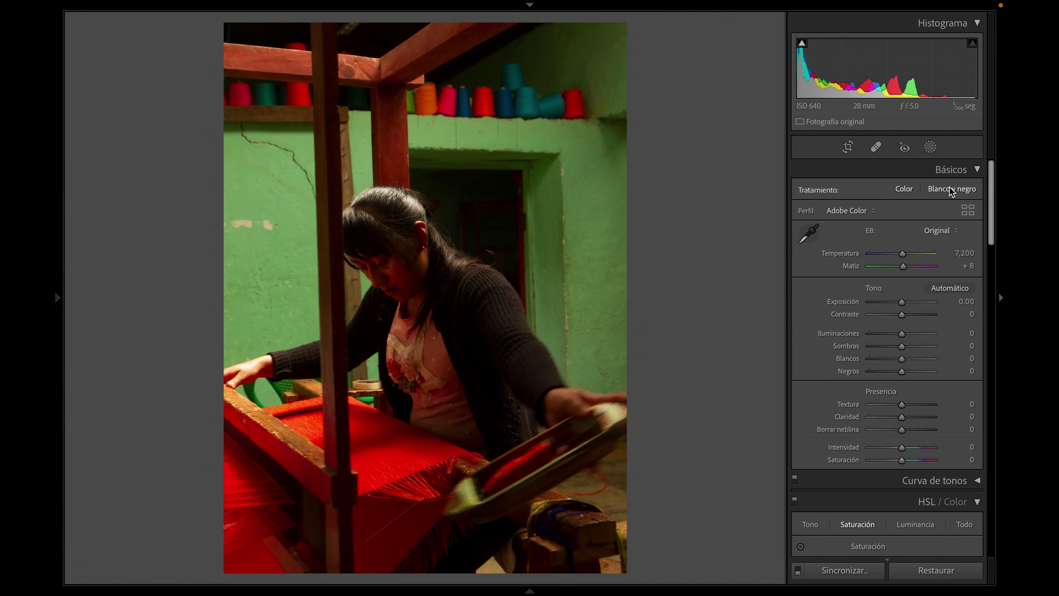
Preview the weaving photo as Black & White, then revert its treatment to Color
click(950, 189)
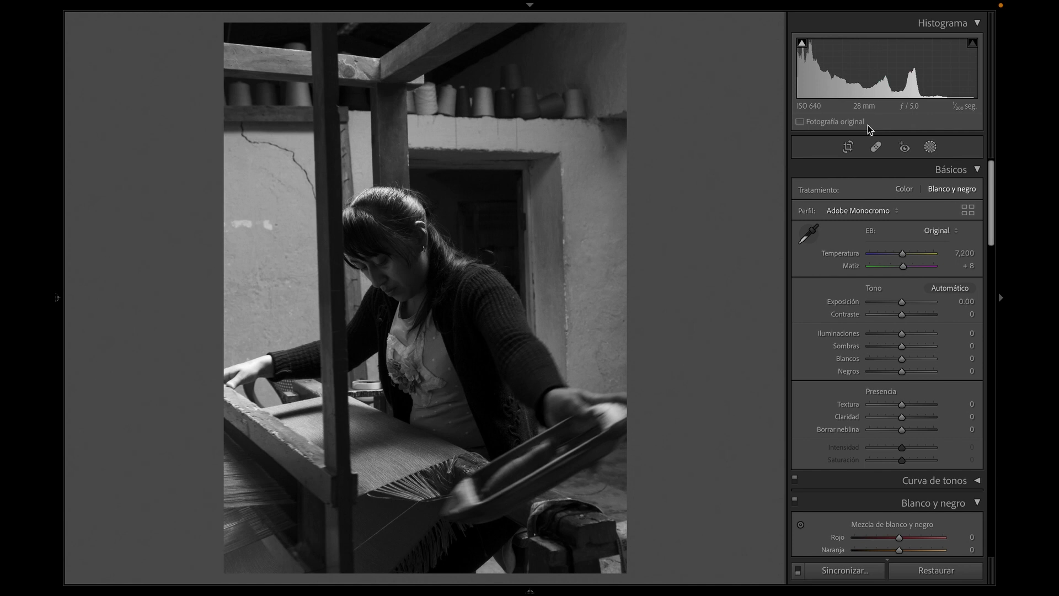
click(905, 190)
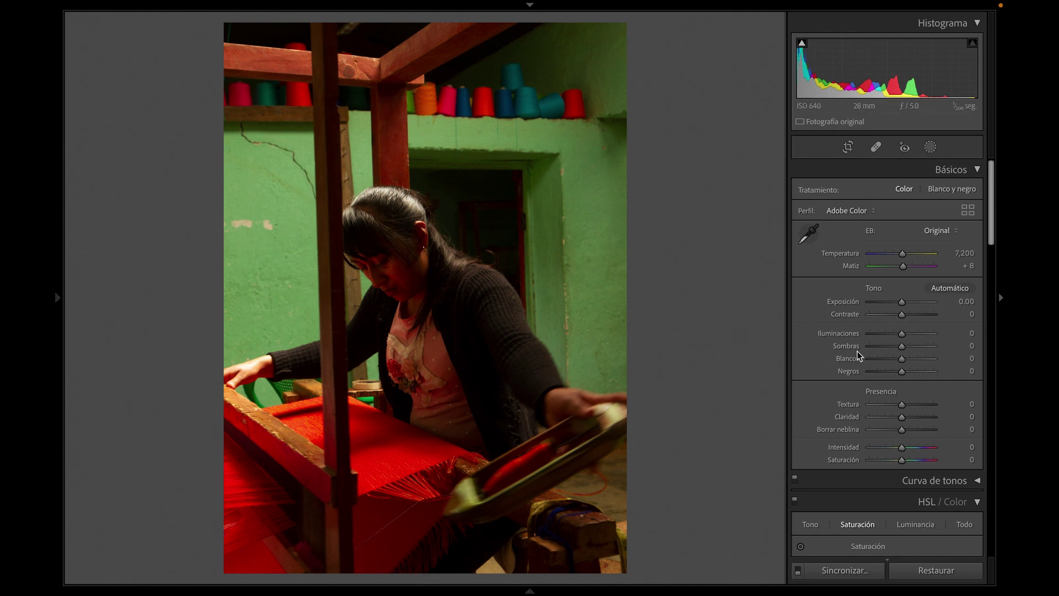
click(810, 234)
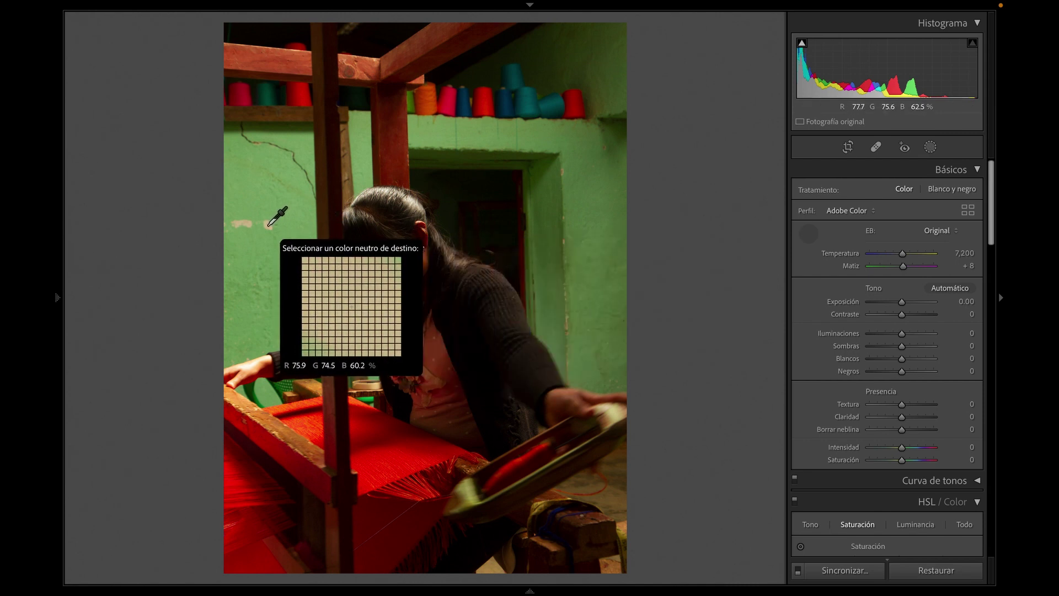
Sample white balance from the wall, compare before/after, then undo the change
click(269, 225)
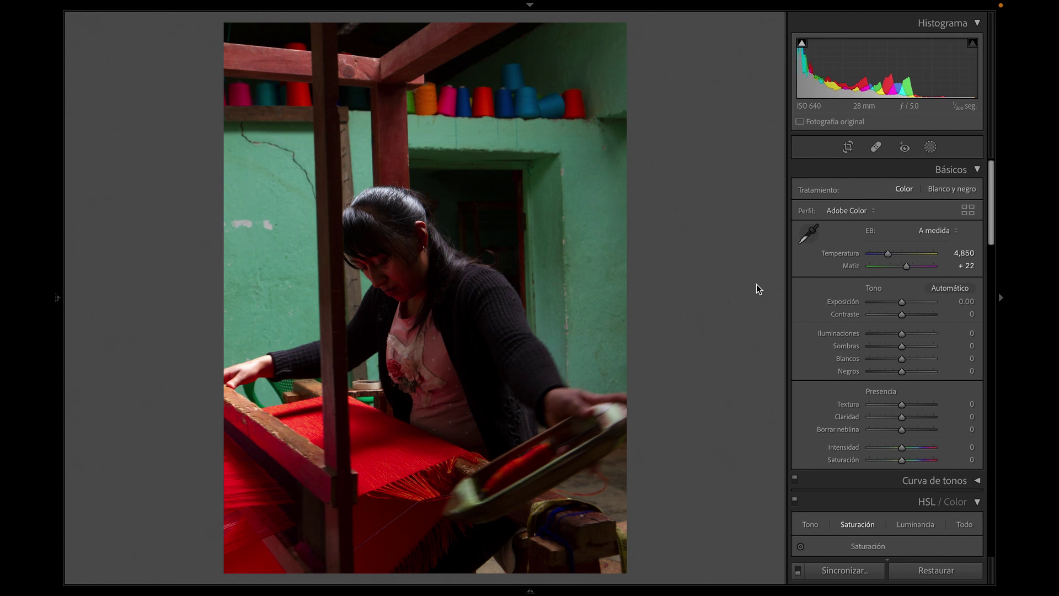
key(y)
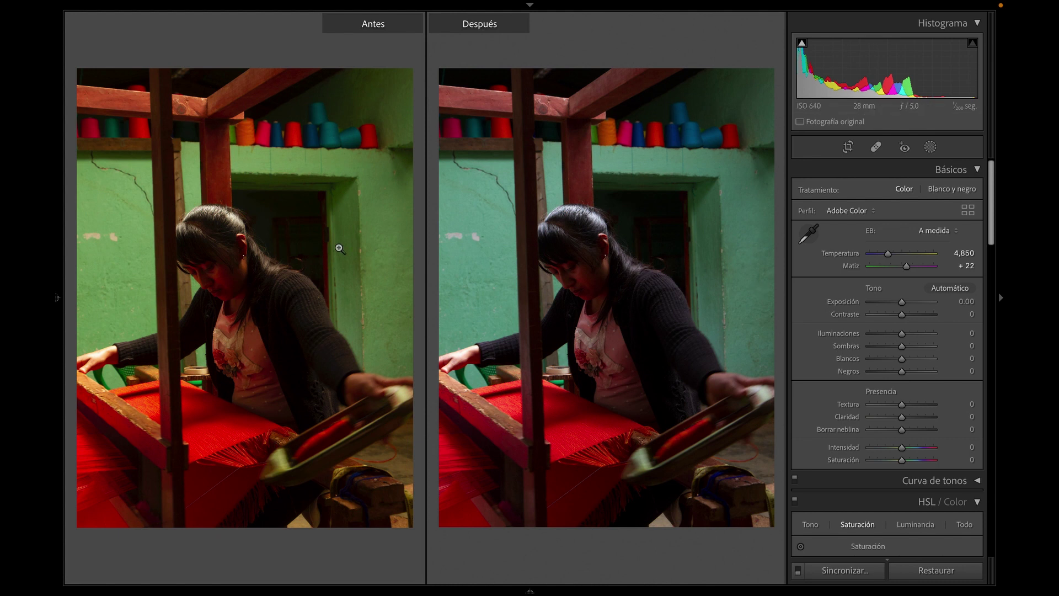
key(y)
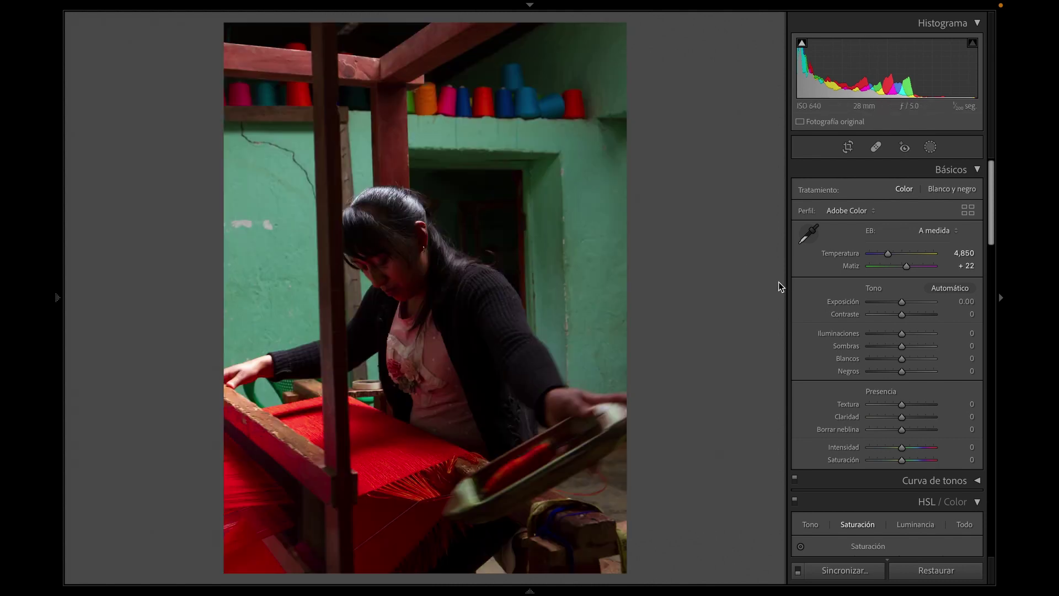
key(ctrl+z)
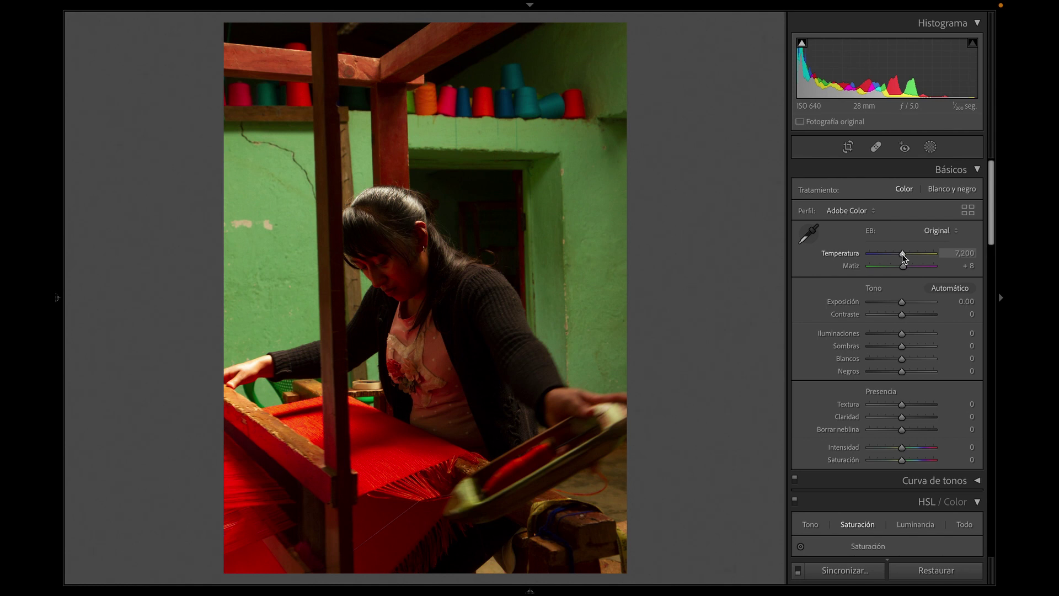
Cool the temperature to 6,621 and review it against the original in Before/After
scroll(902, 253, down, 2)
scroll(902, 254, down, 2)
scroll(902, 254, down, 1)
scroll(901, 253, down, 2)
scroll(902, 254, down, 2)
scroll(901, 254, down, 1)
scroll(902, 254, down, 1)
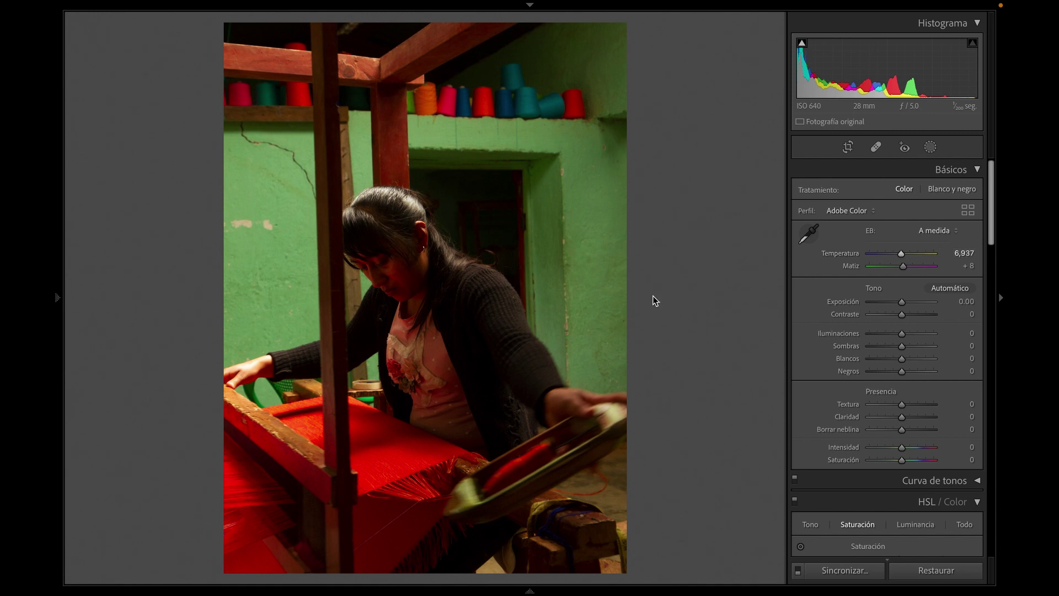
scroll(901, 254, down, 3)
scroll(901, 253, down, 5)
scroll(899, 254, down, 3)
key(y)
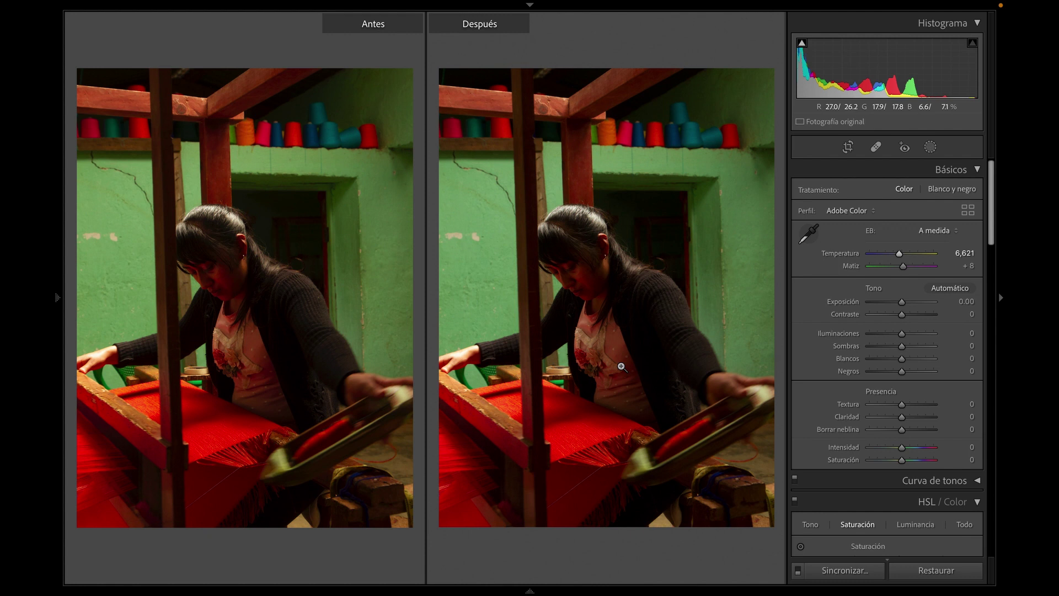
key(y)
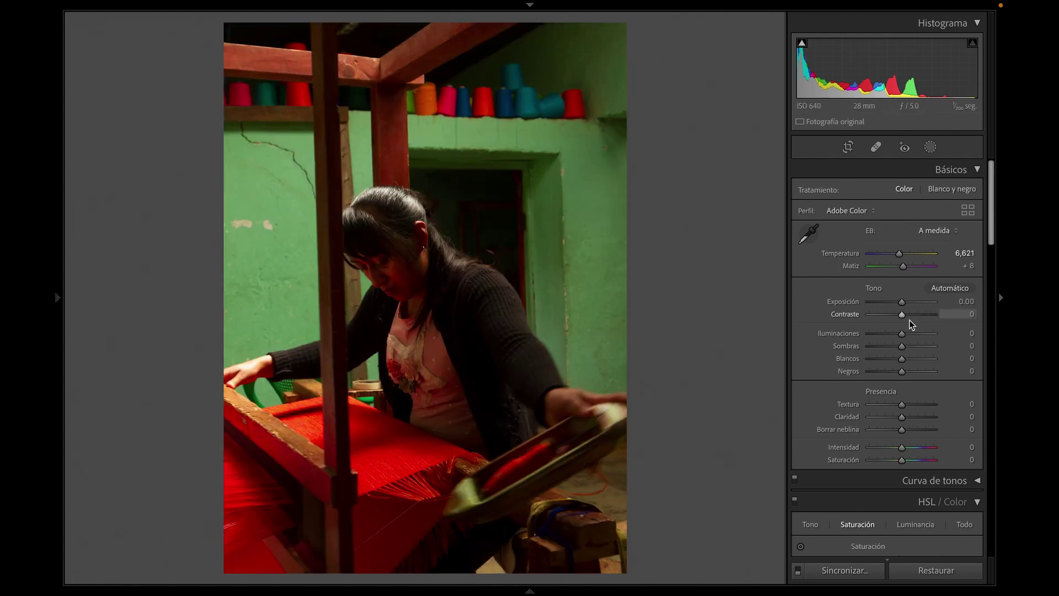
Set exposure to +0.10, contrast to +15 and highlights to +13
drag(904, 302, 906, 305)
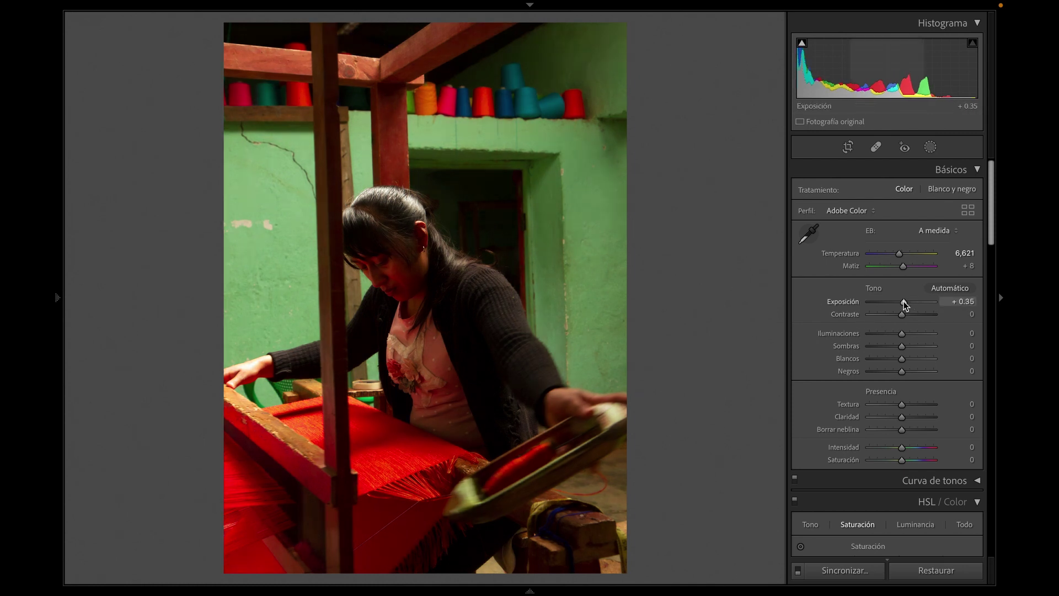
drag(904, 300, 902, 301)
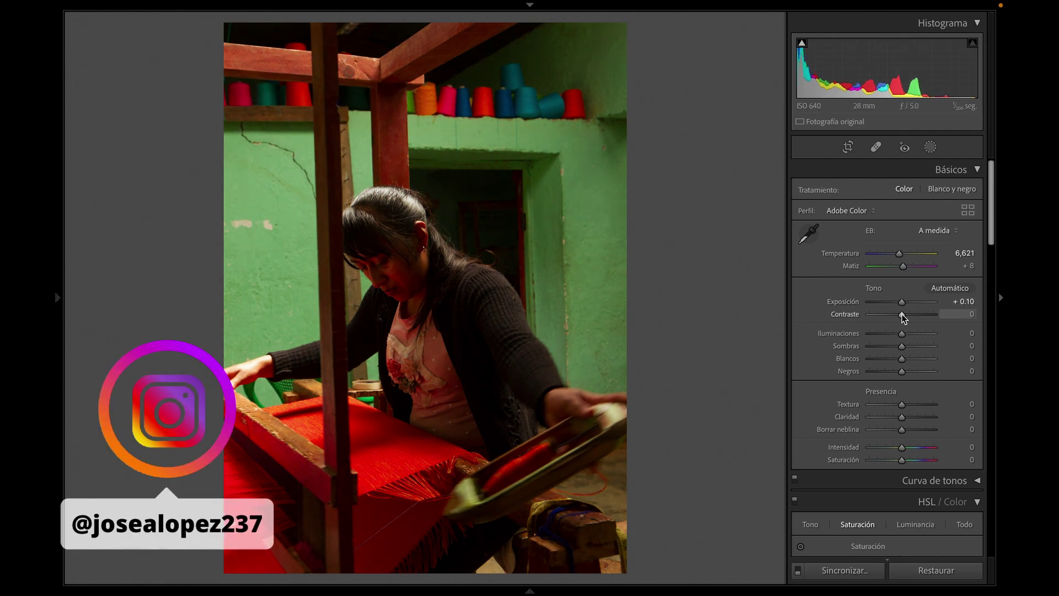
drag(902, 314, 907, 314)
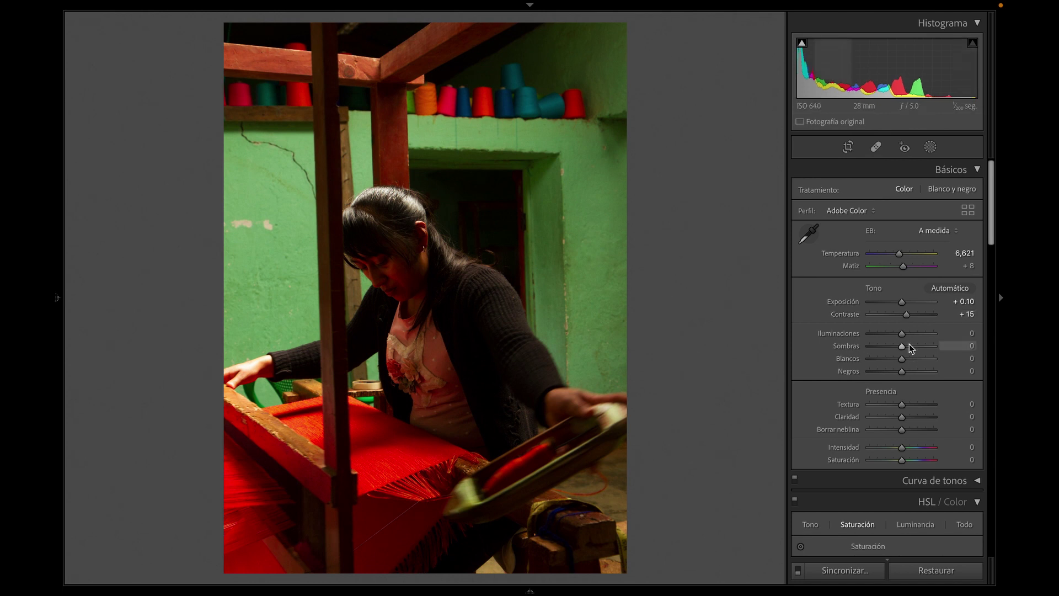
mouse_move(902, 333)
mouse_down()
mouse_move(884, 334)
mouse_move(904, 337)
mouse_up()
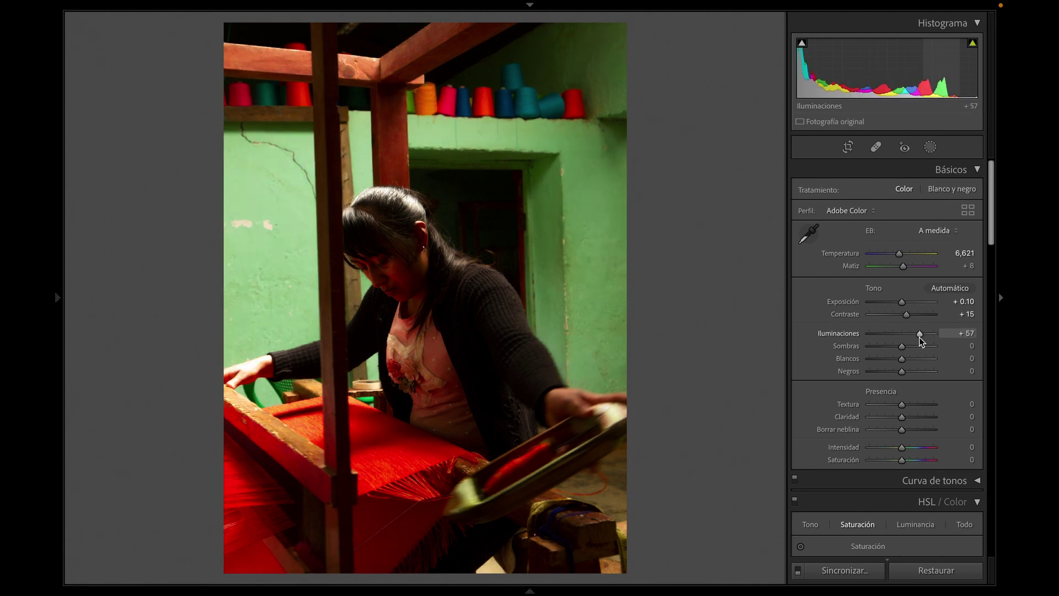
drag(904, 338, 908, 340)
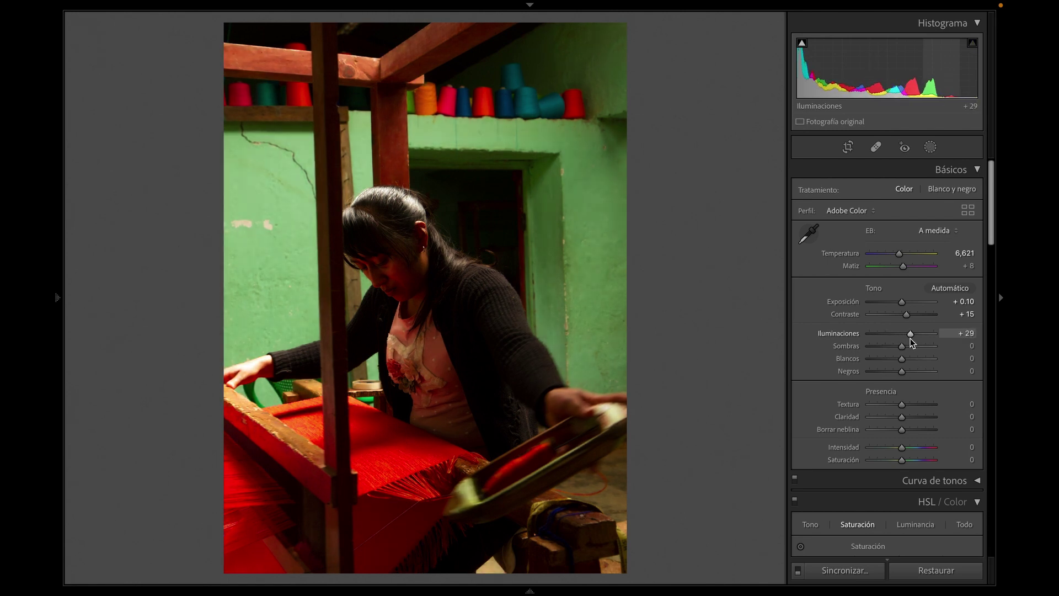
drag(907, 339, 905, 339)
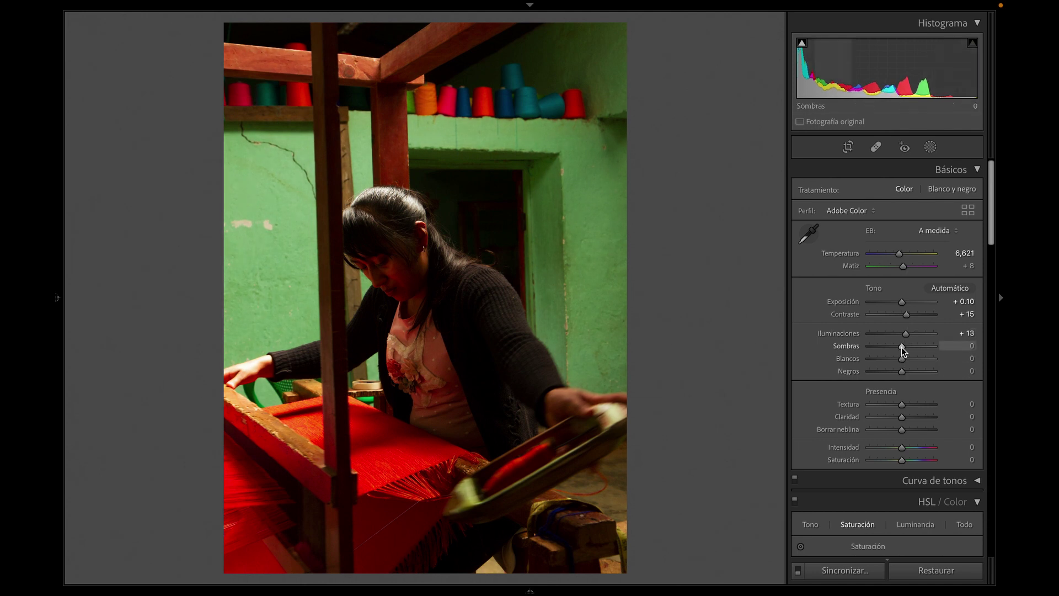
Set shadows +9, whites +6 and blacks −10, checking the face close up
mouse_move(902, 347)
mouse_down()
mouse_move(889, 348)
mouse_move(905, 348)
mouse_up()
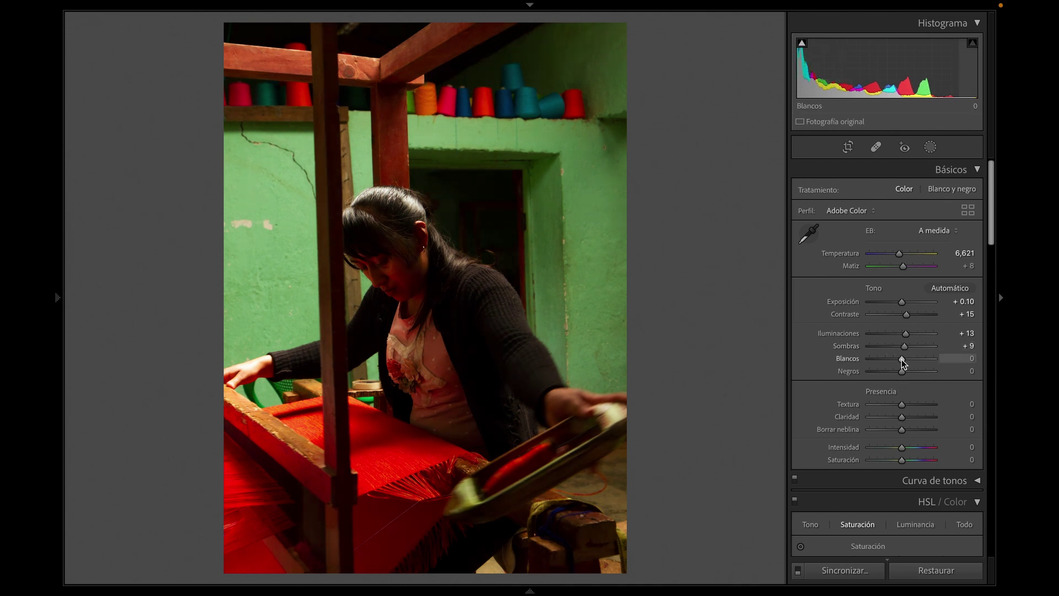
mouse_move(902, 359)
mouse_down()
mouse_move(886, 360)
mouse_move(903, 360)
mouse_up()
drag(901, 371, 896, 372)
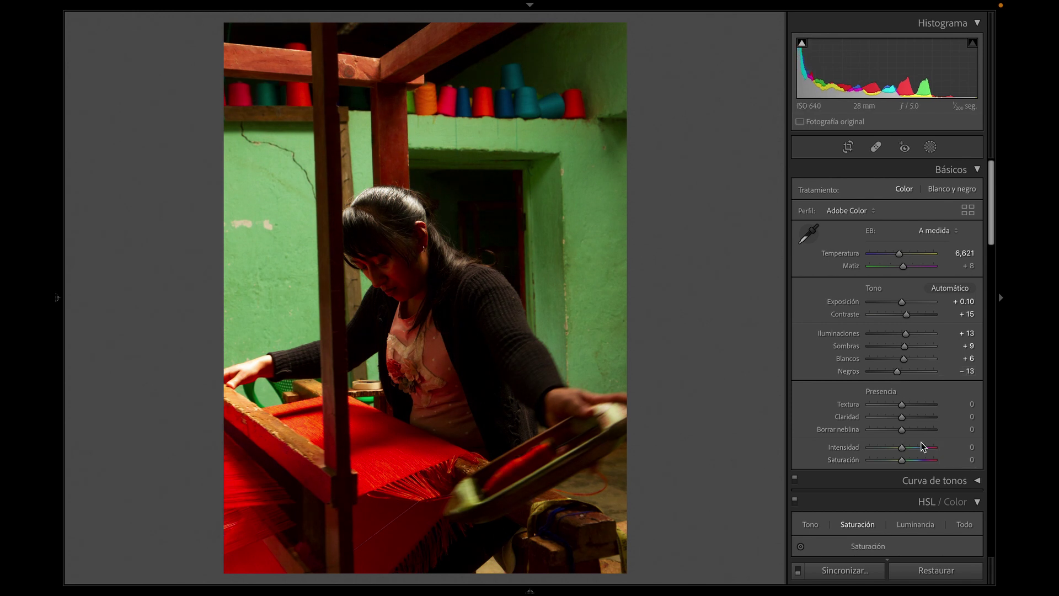
drag(897, 372, 900, 372)
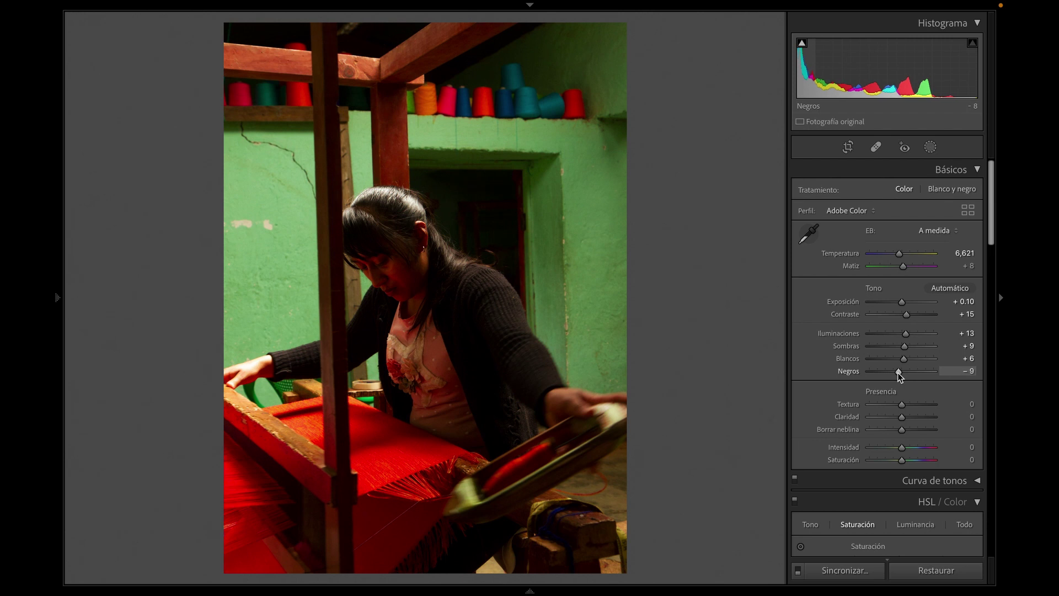
click(424, 279)
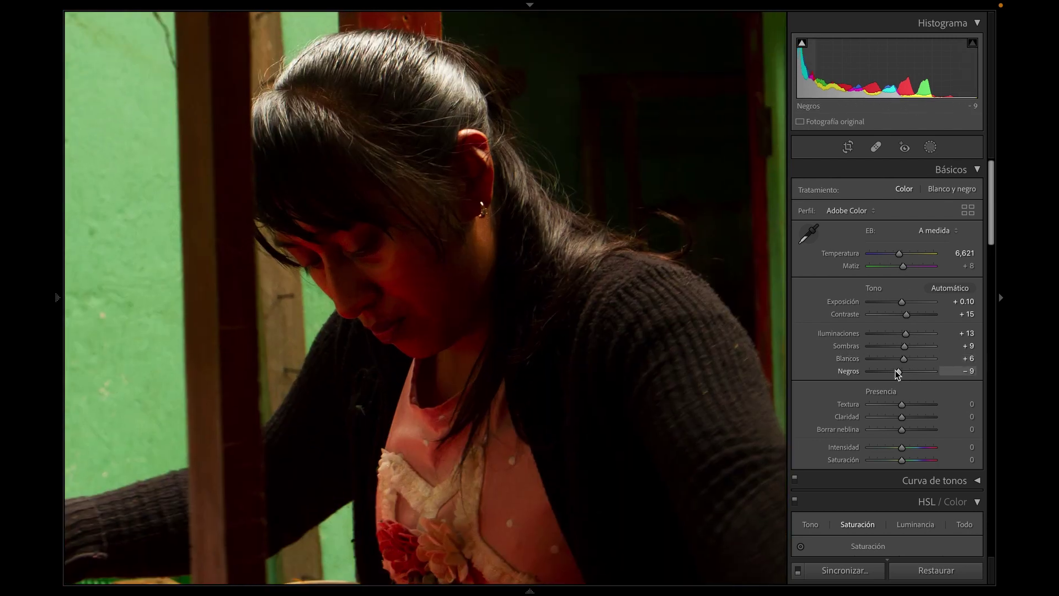
mouse_move(897, 372)
mouse_down()
mouse_move(840, 372)
mouse_move(897, 374)
mouse_up()
click(504, 243)
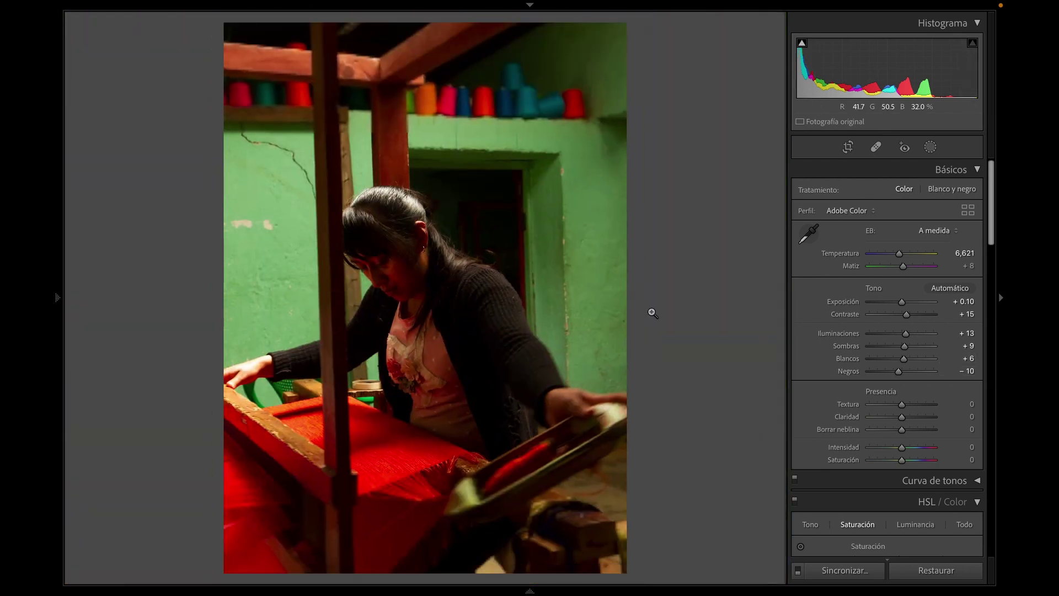
After a quick before/after check, set texture to +13 and vibrance to +2
key(y)
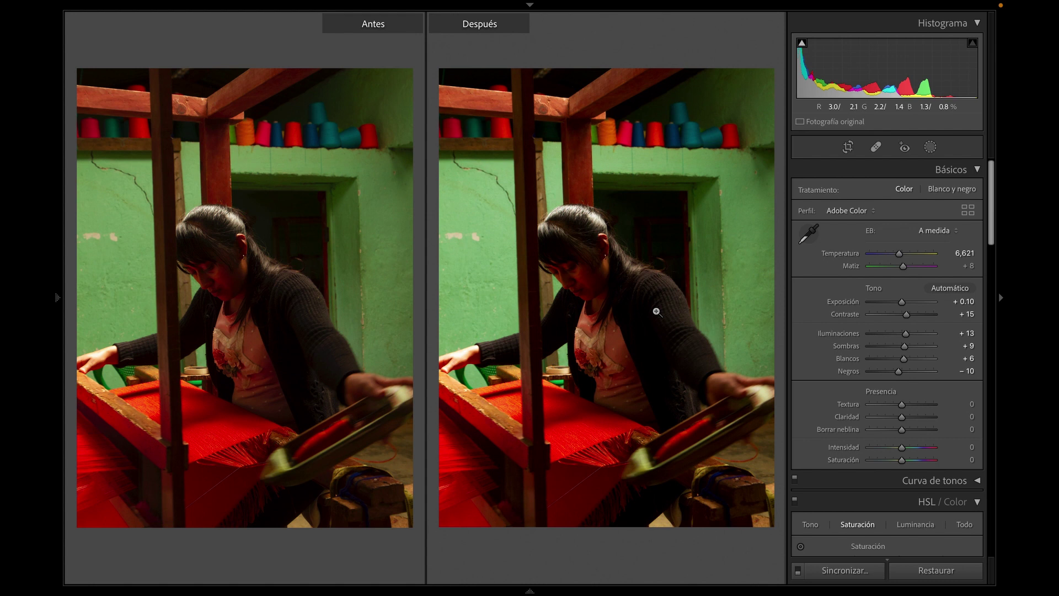
key(y)
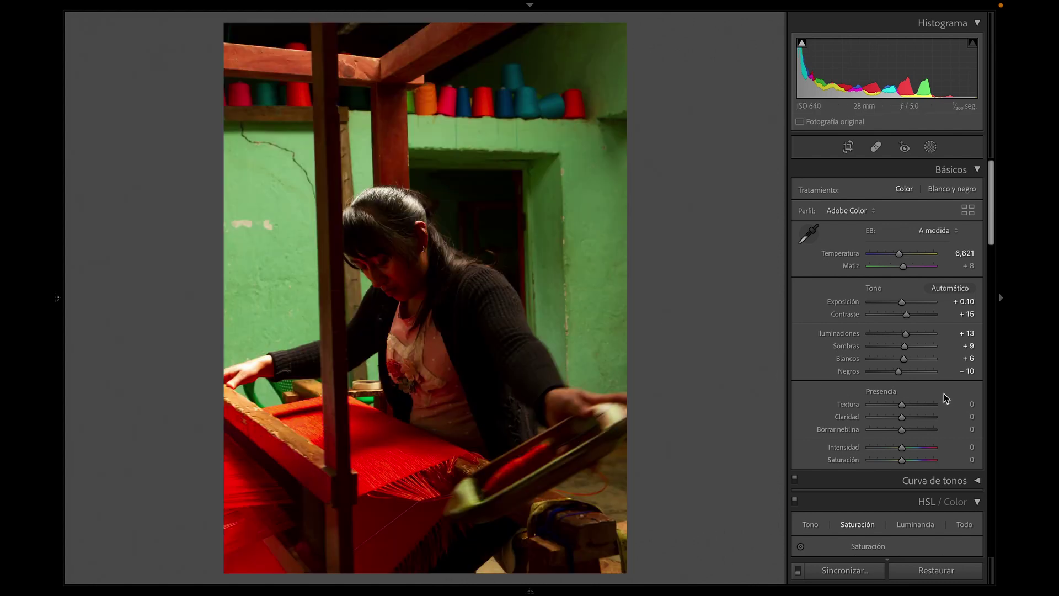
drag(903, 403, 906, 408)
mouse_move(903, 446)
mouse_down()
mouse_move(885, 446)
mouse_move(949, 451)
mouse_move(905, 453)
mouse_up()
Settle saturation at +1 and compare the result before/after
drag(902, 460, 903, 460)
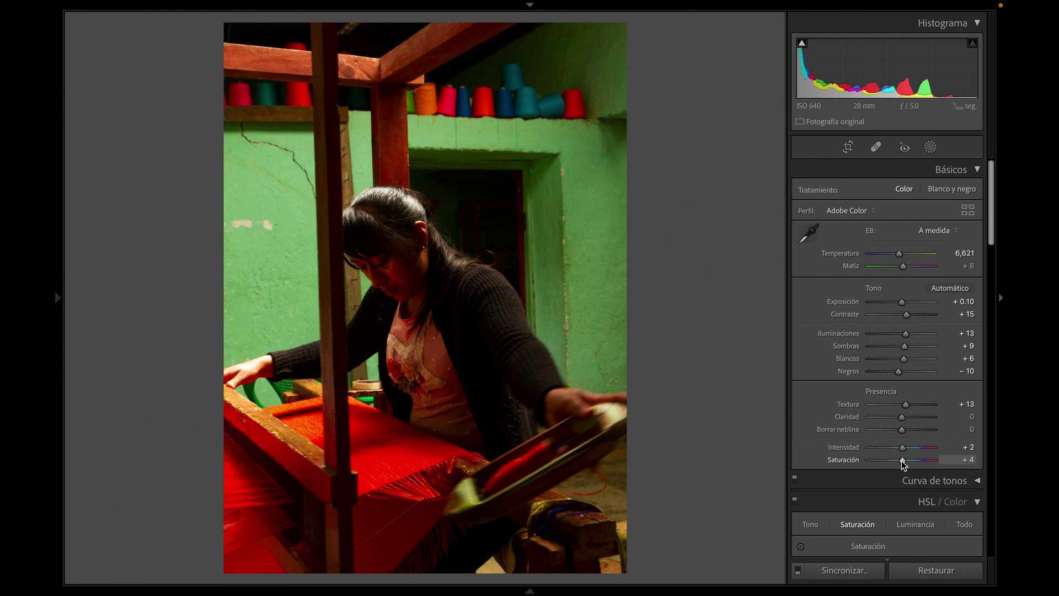
drag(902, 460, 900, 460)
drag(902, 460, 901, 461)
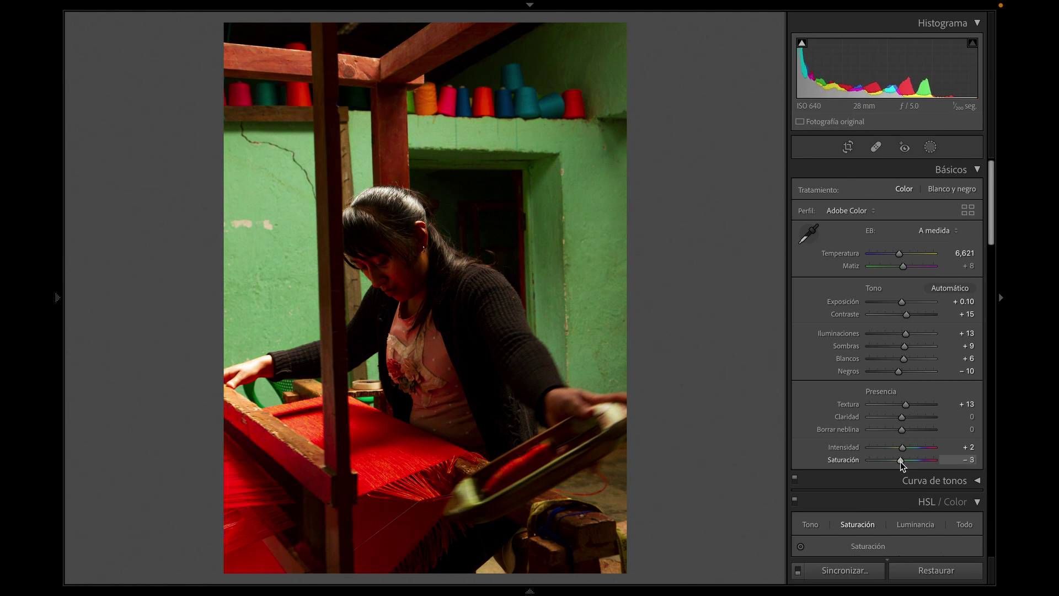
drag(900, 460, 902, 461)
key(y)
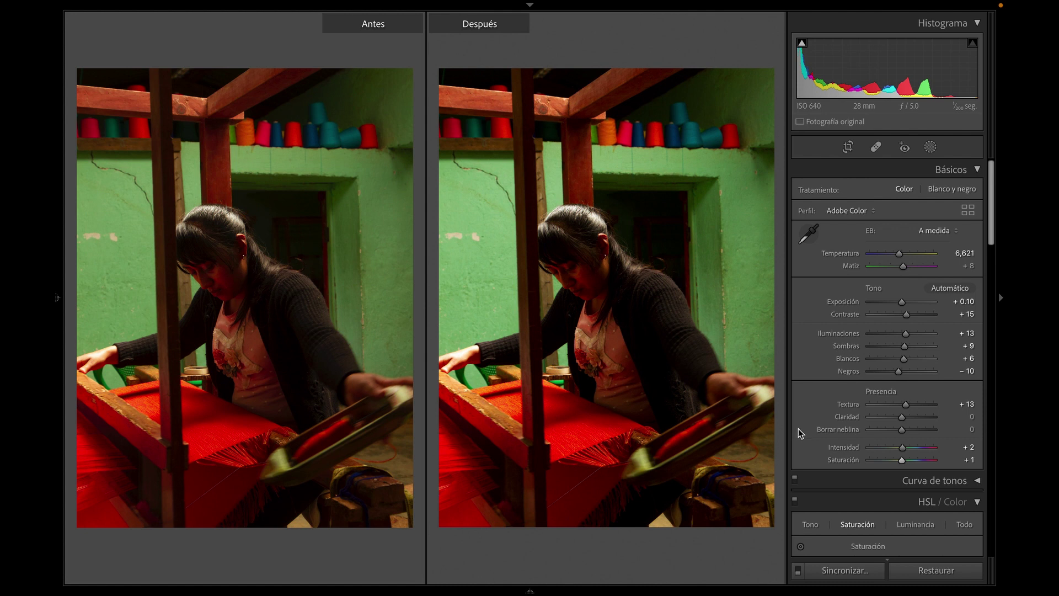
key(y)
scroll(800, 436, down, 5)
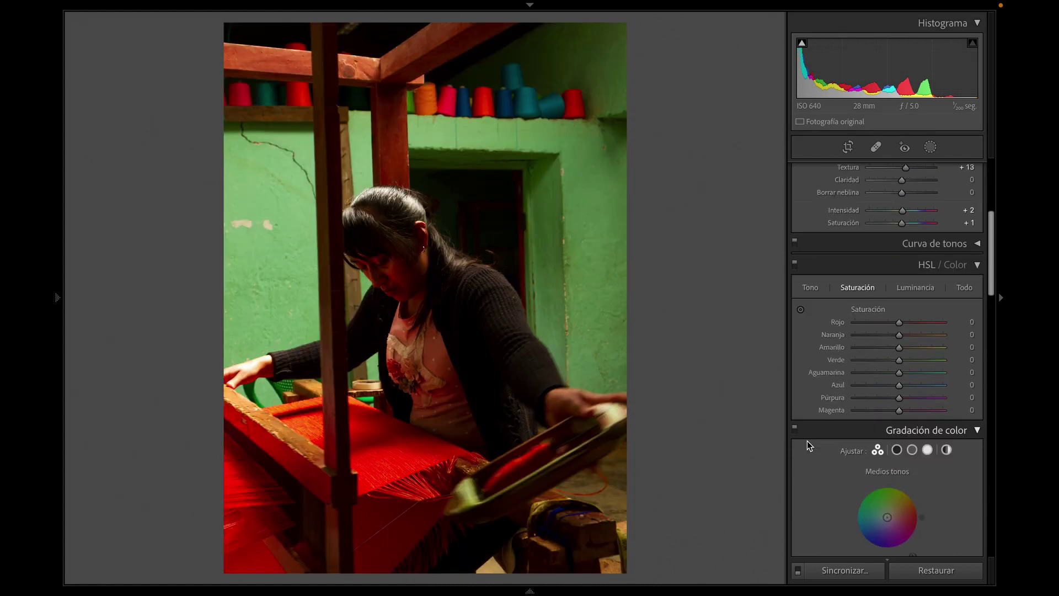
Raise the sharpening mask to 90 and enable chromatic aberration removal
scroll(807, 441, down, 5)
scroll(806, 442, down, 5)
scroll(807, 441, down, 4)
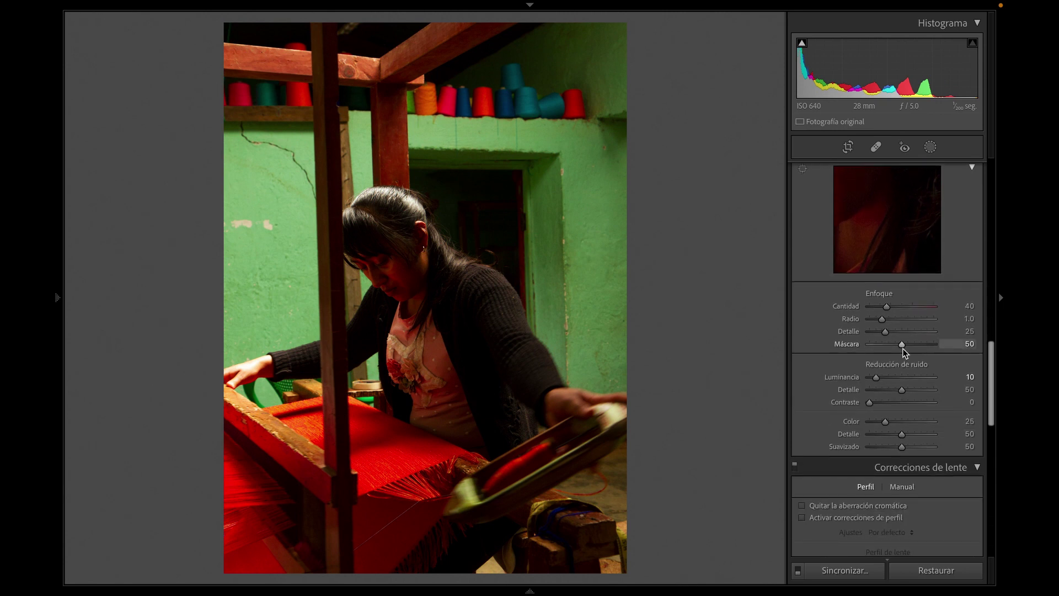
drag(906, 349, 927, 344)
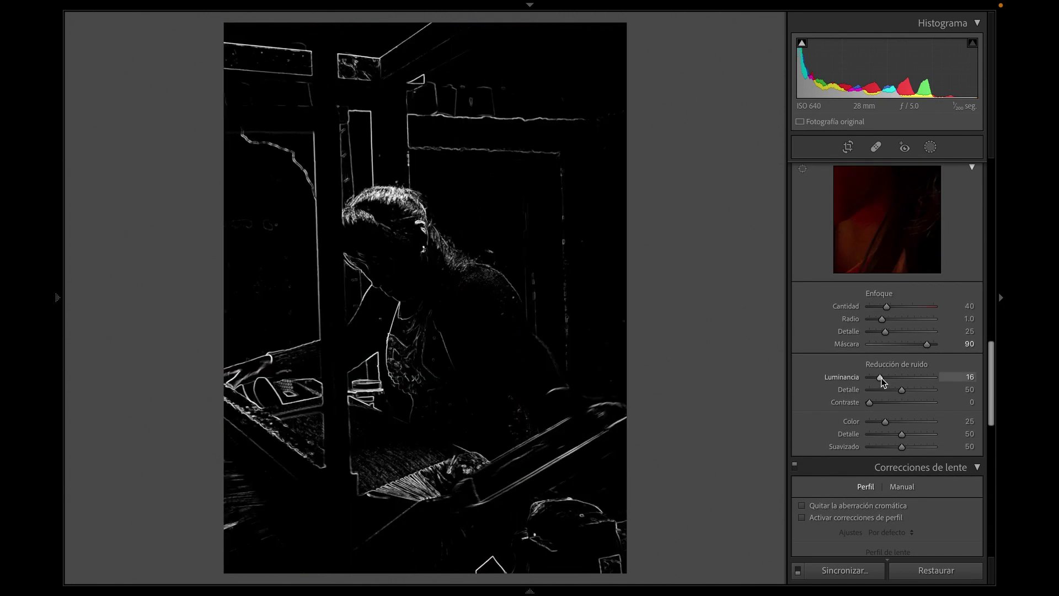
click(820, 509)
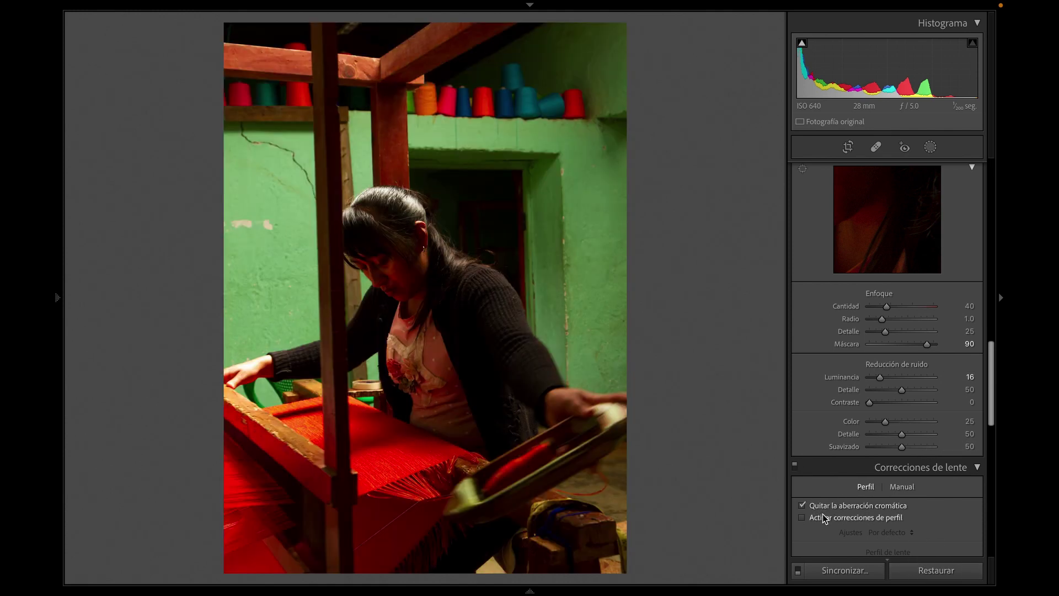
Set luminance noise reduction to 18 while inspecting the face zoomed in
scroll(826, 502, down, 1)
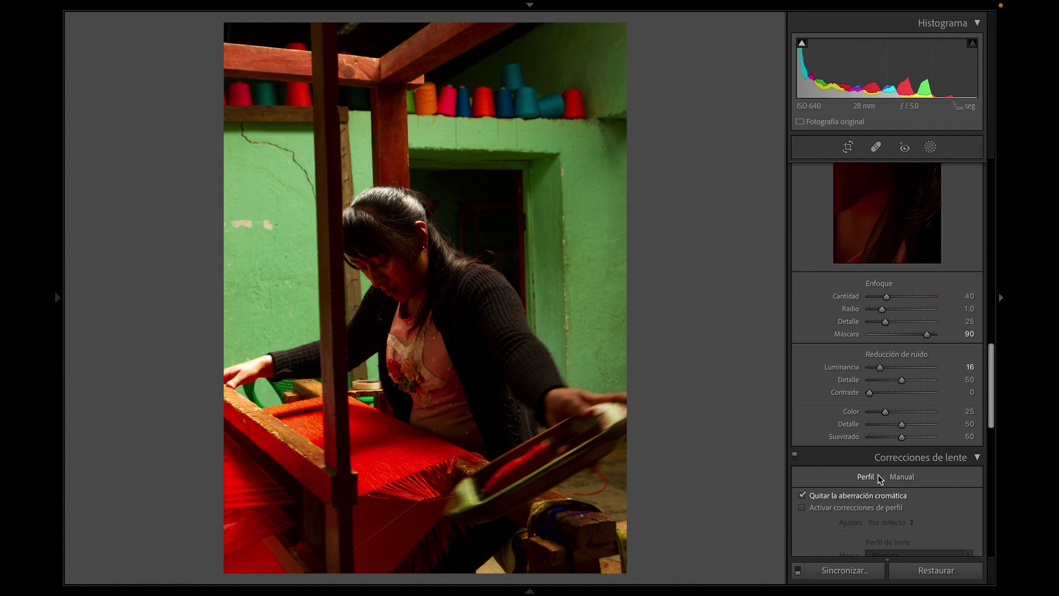
click(371, 275)
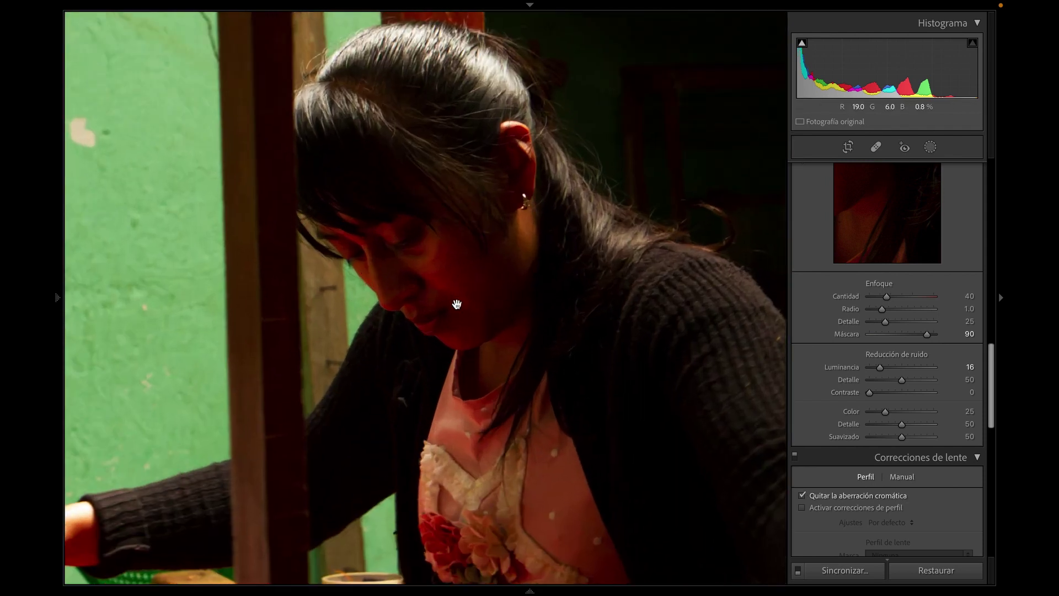
drag(402, 379, 568, 259)
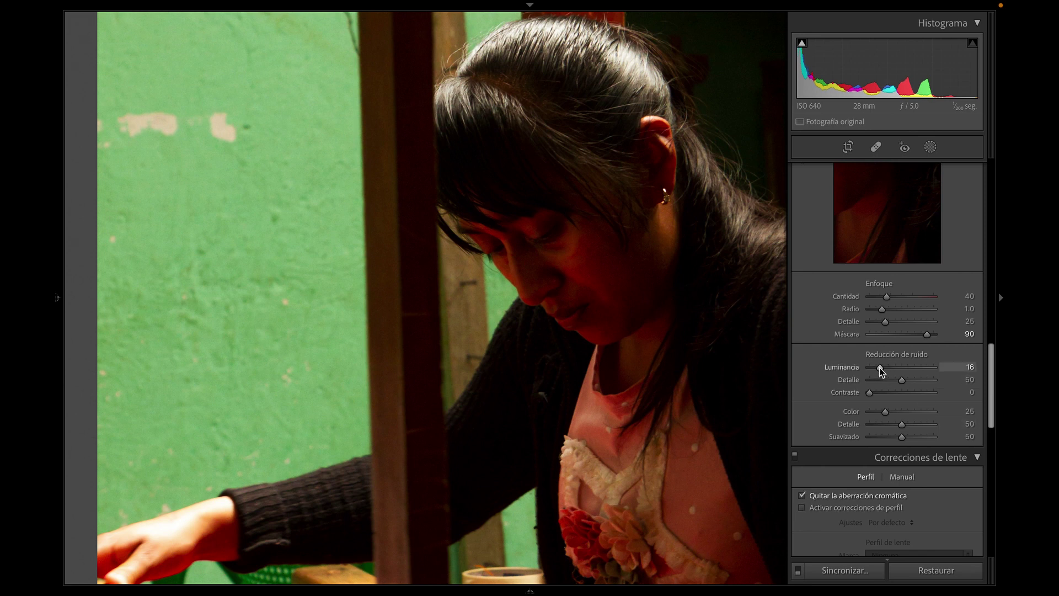
drag(880, 367, 881, 368)
drag(592, 265, 522, 309)
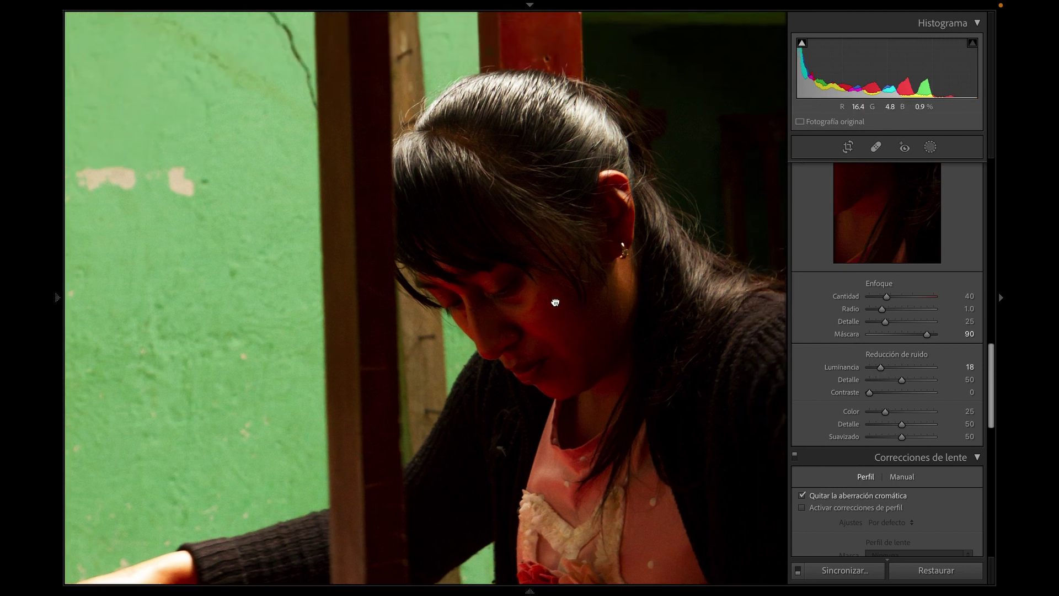
click(521, 341)
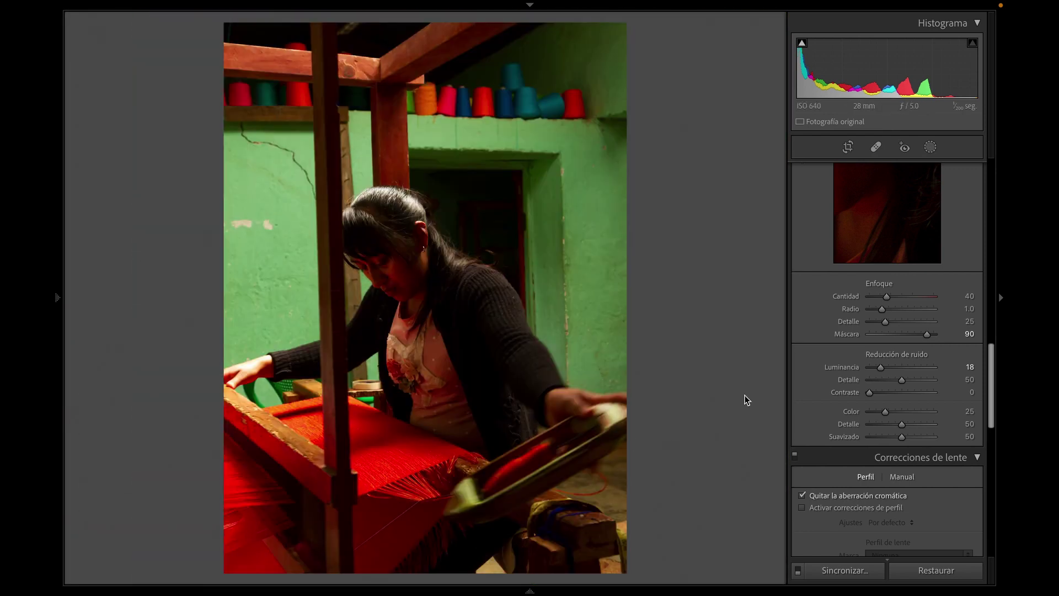
Compare before/after zoomed into the woman's head, then show the photo alone
scroll(826, 389, down, 3)
scroll(820, 395, down, 5)
scroll(820, 395, up, 10)
scroll(820, 395, down, 1)
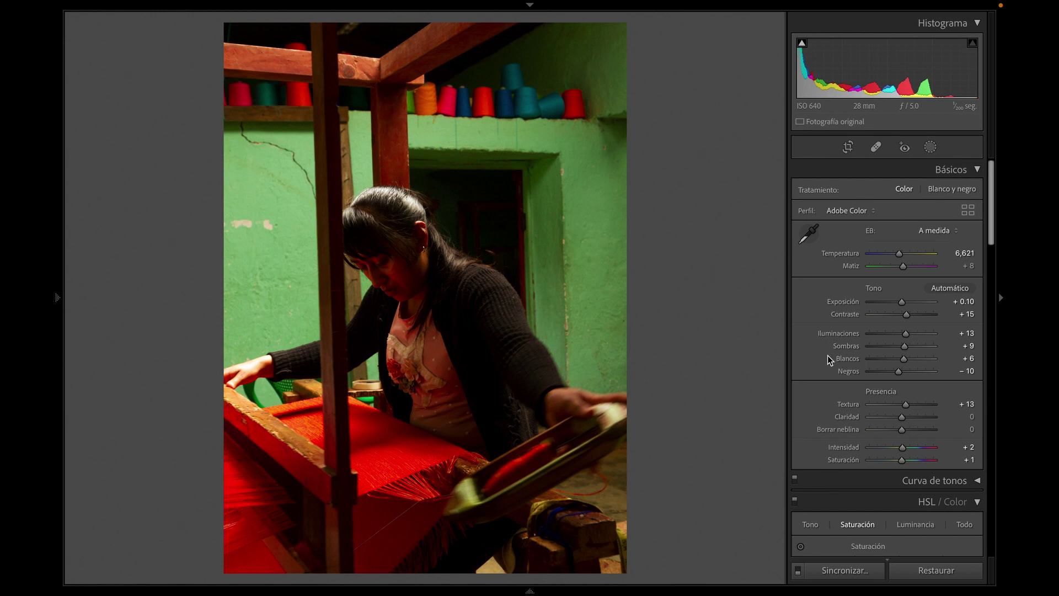
key(y)
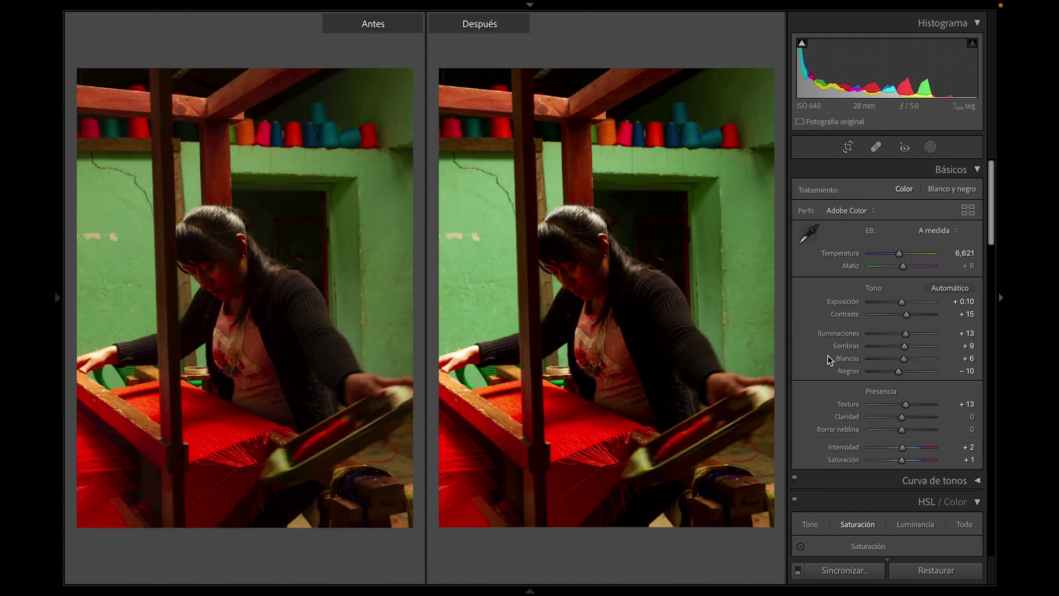
mouse_move(551, 238)
mouse_down()
mouse_move(614, 259)
mouse_move(612, 243)
mouse_up()
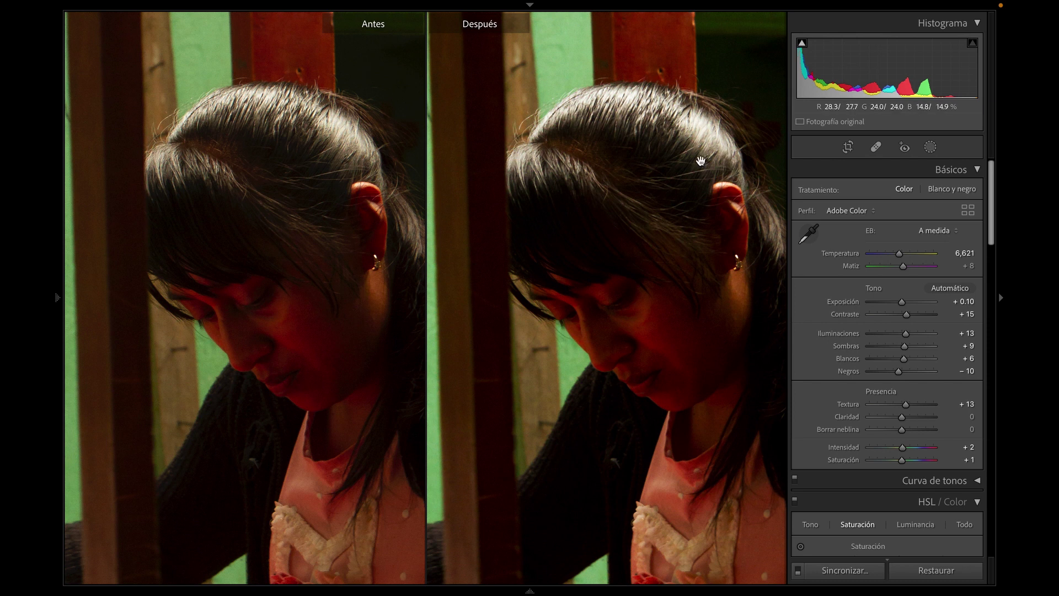
click(232, 246)
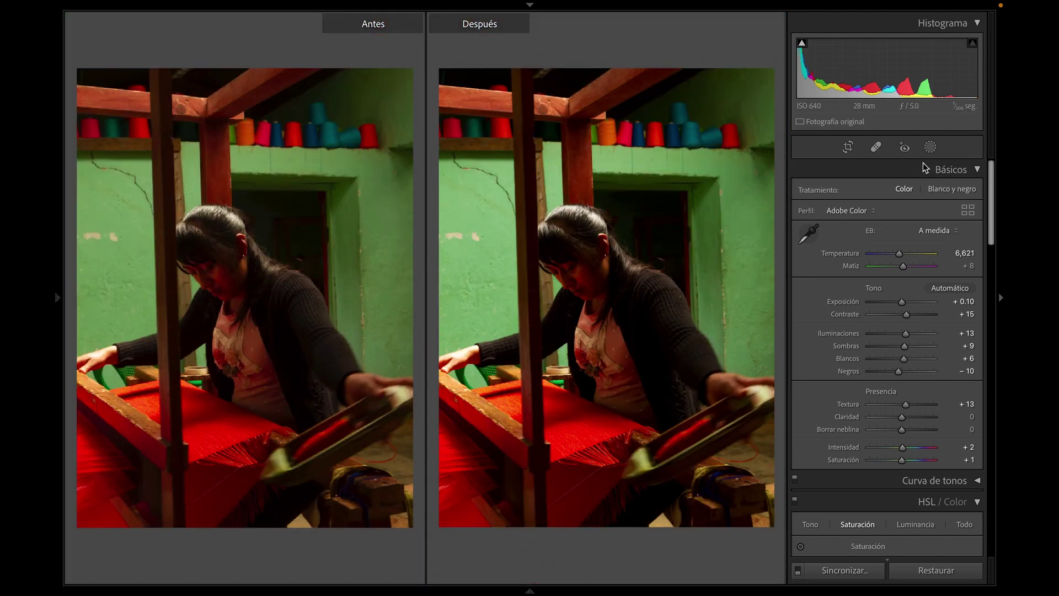
click(932, 148)
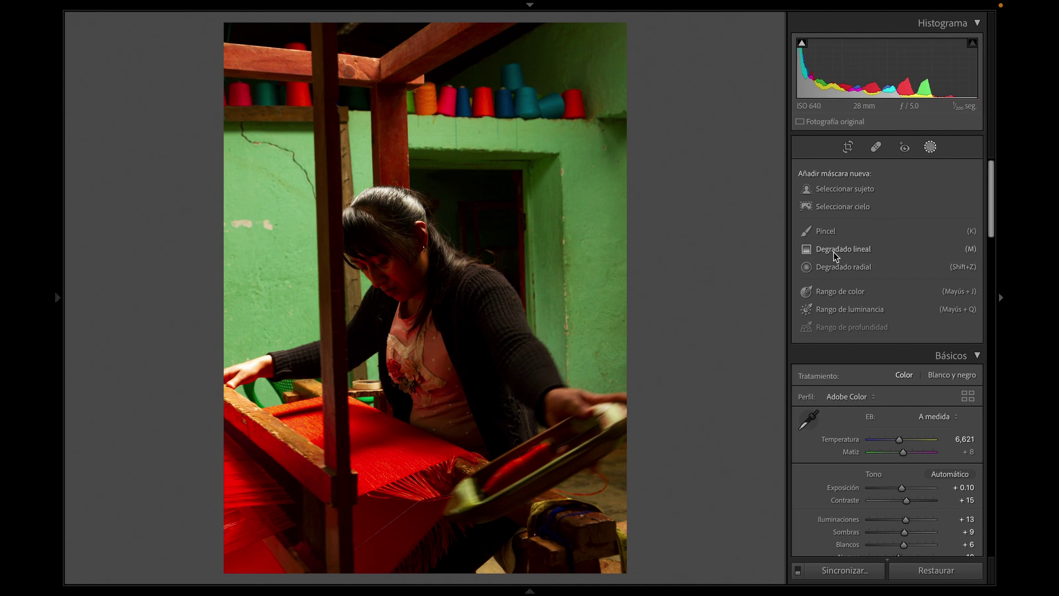
Draw a small, rounded radial gradient mask over the weaver's face
click(837, 268)
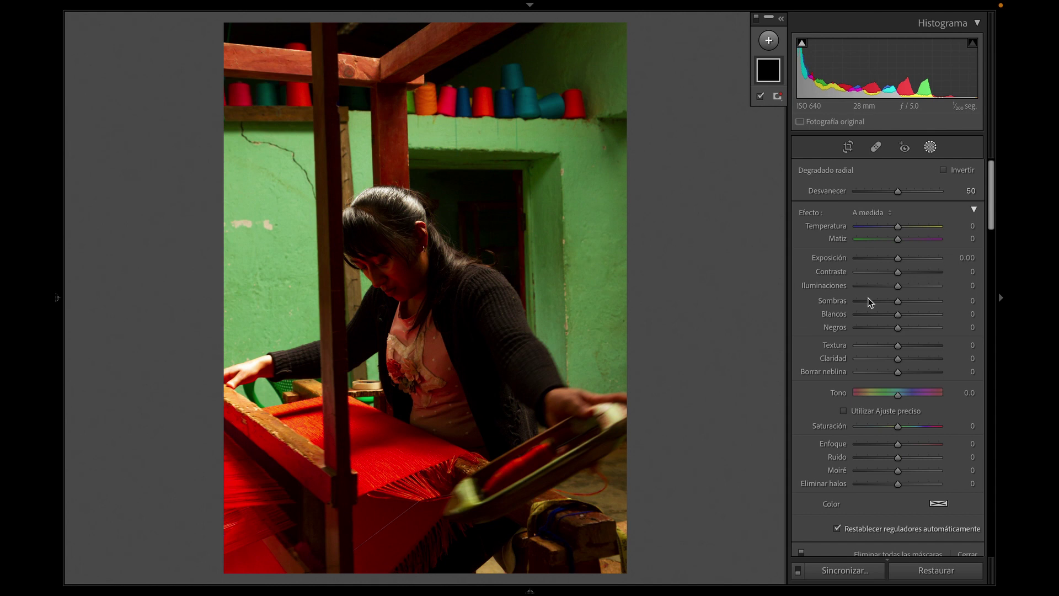
drag(383, 278, 429, 330)
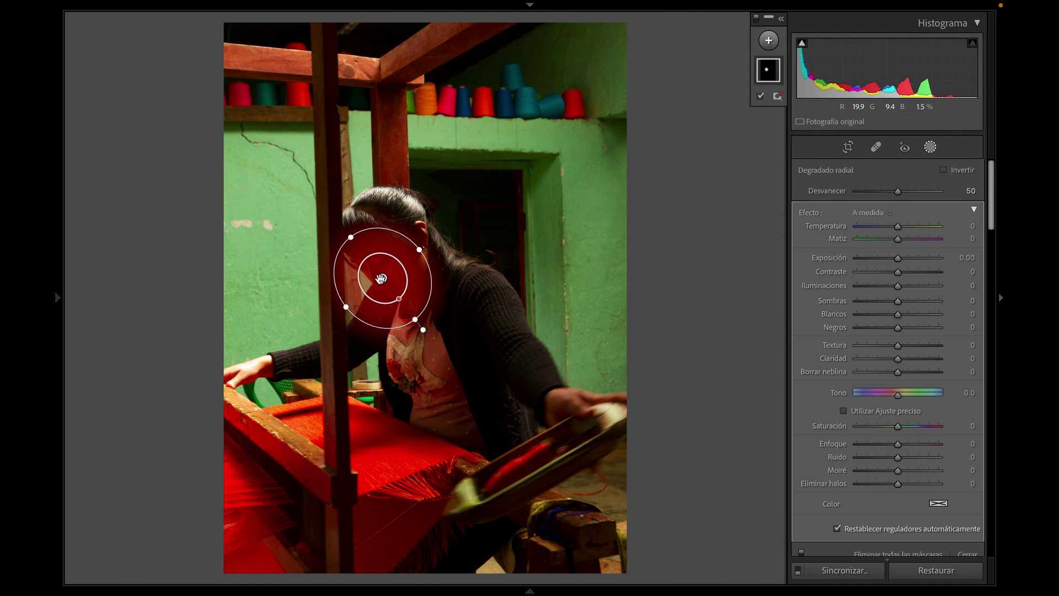
drag(377, 276, 378, 263)
drag(350, 221, 355, 226)
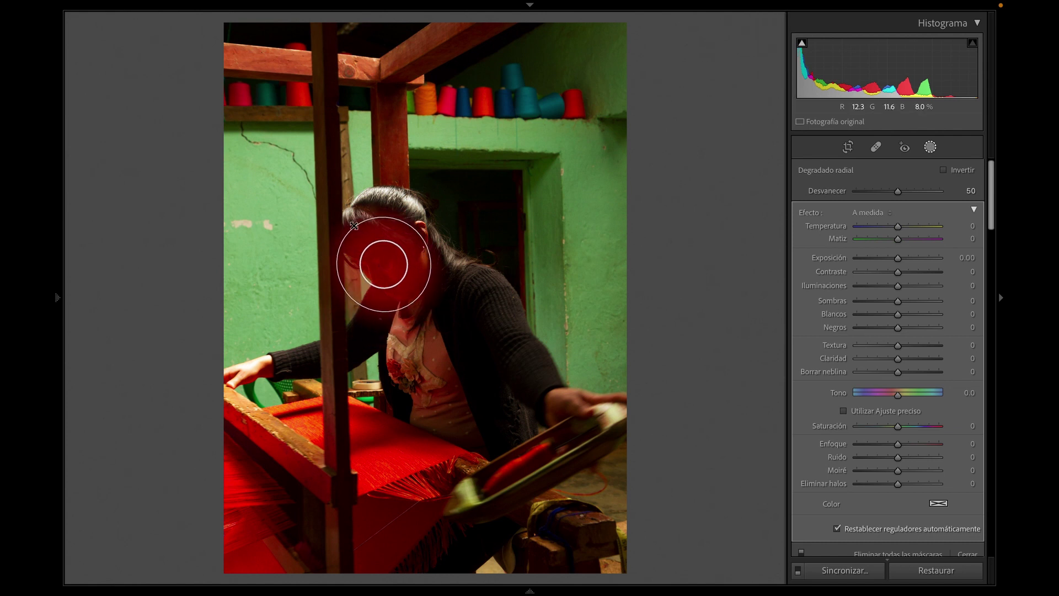
drag(415, 245, 384, 263)
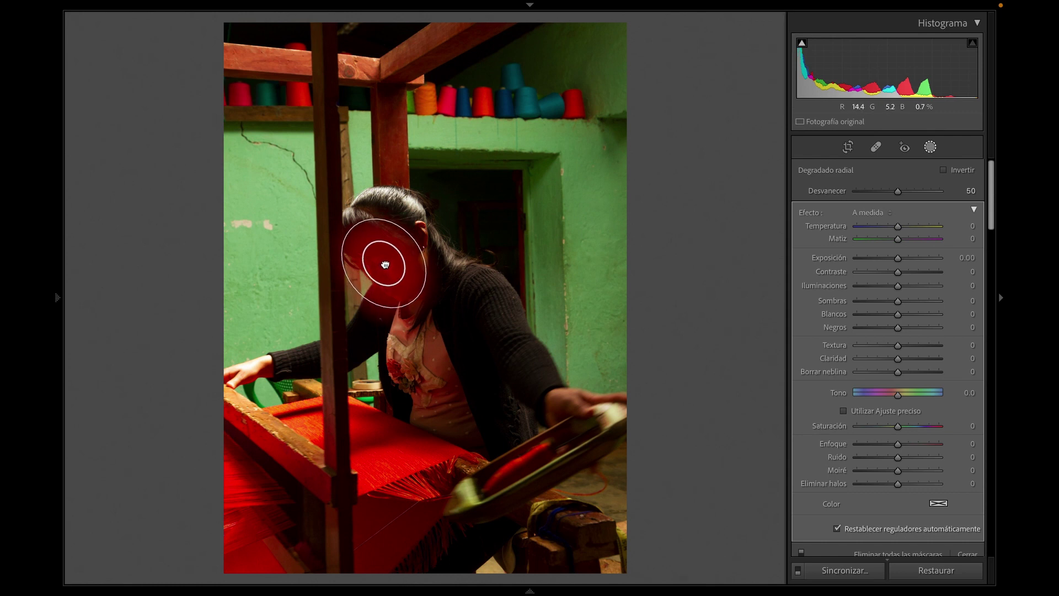
Hide the mask overlay and raise the face mask's exposure to 0.37
click(898, 258)
drag(898, 258, 900, 260)
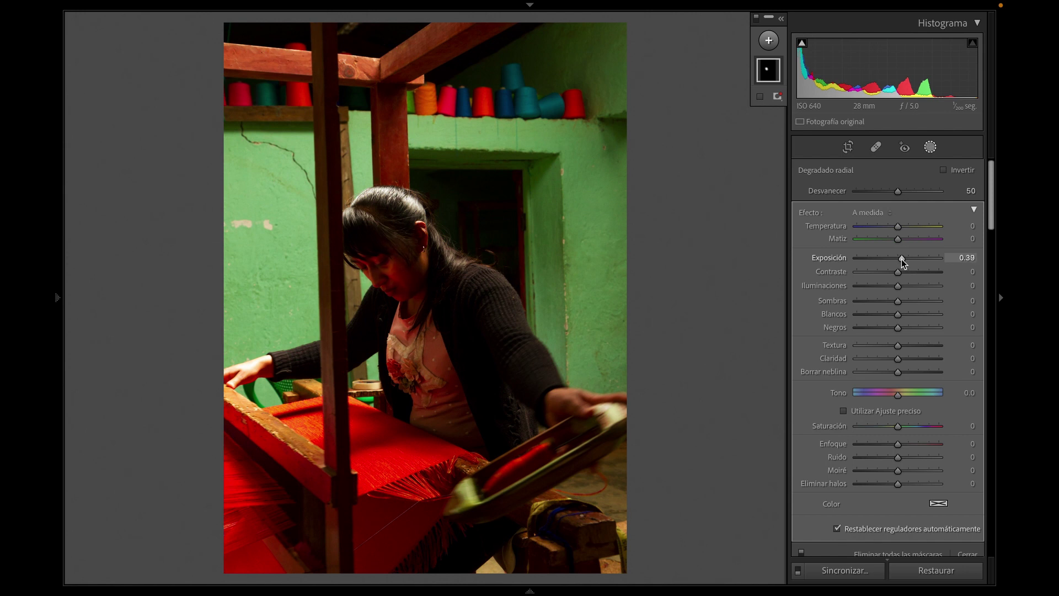
mouse_move(903, 263)
mouse_down()
mouse_move(952, 261)
mouse_move(901, 260)
mouse_up()
scroll(803, 374, down, 3)
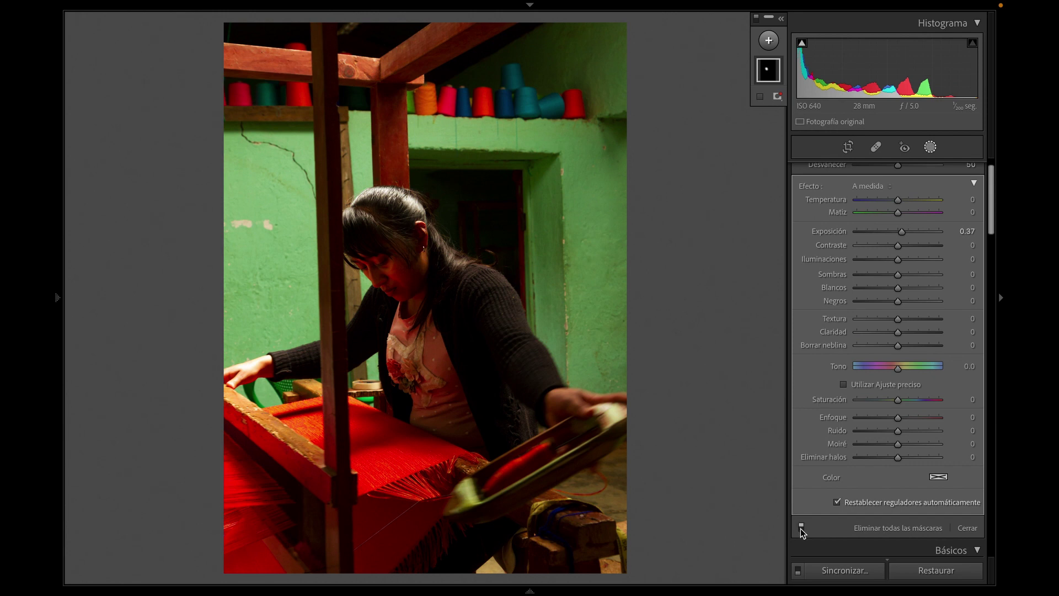
Toggle the face mask on and off zoomed in to compare, then close masking
key(Escape)
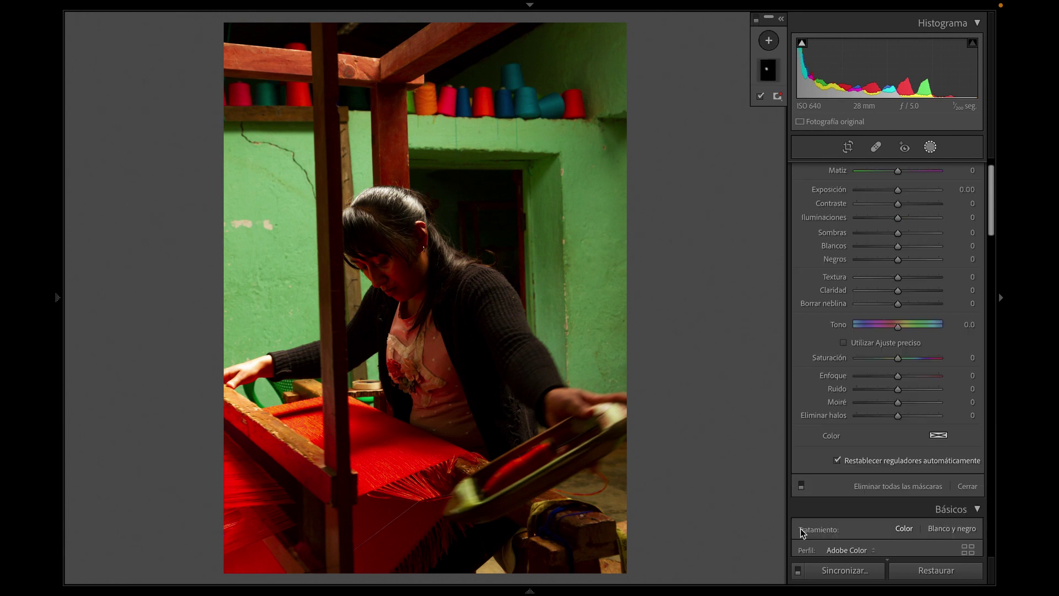
click(801, 485)
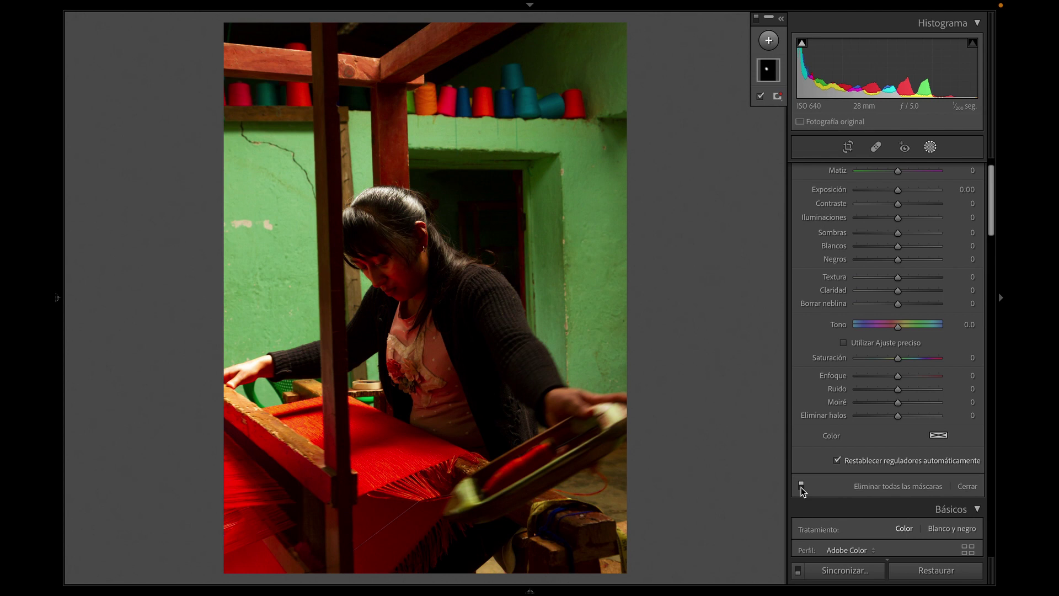
click(438, 254)
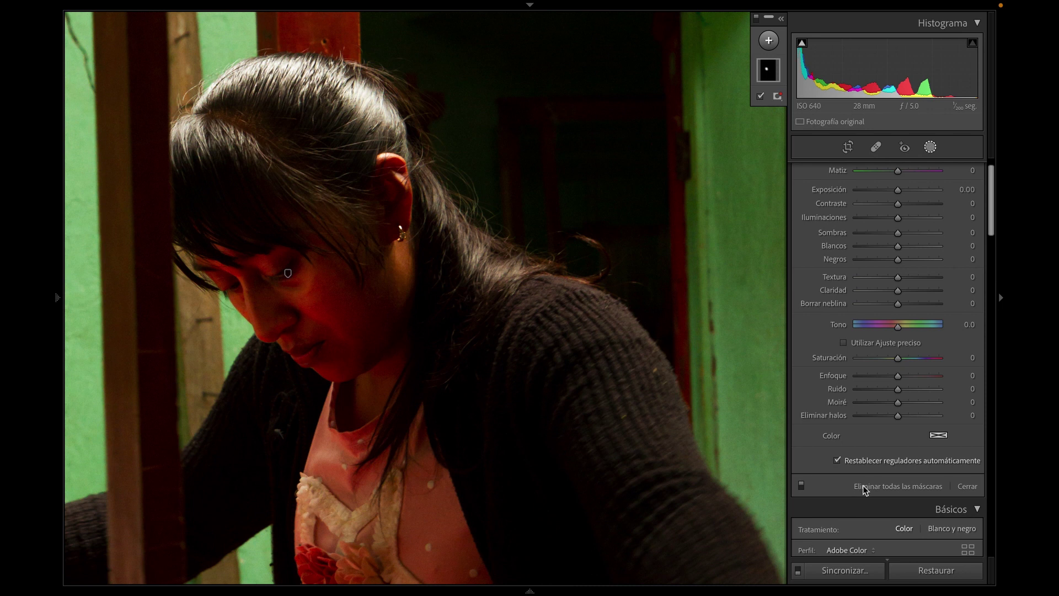
click(802, 488)
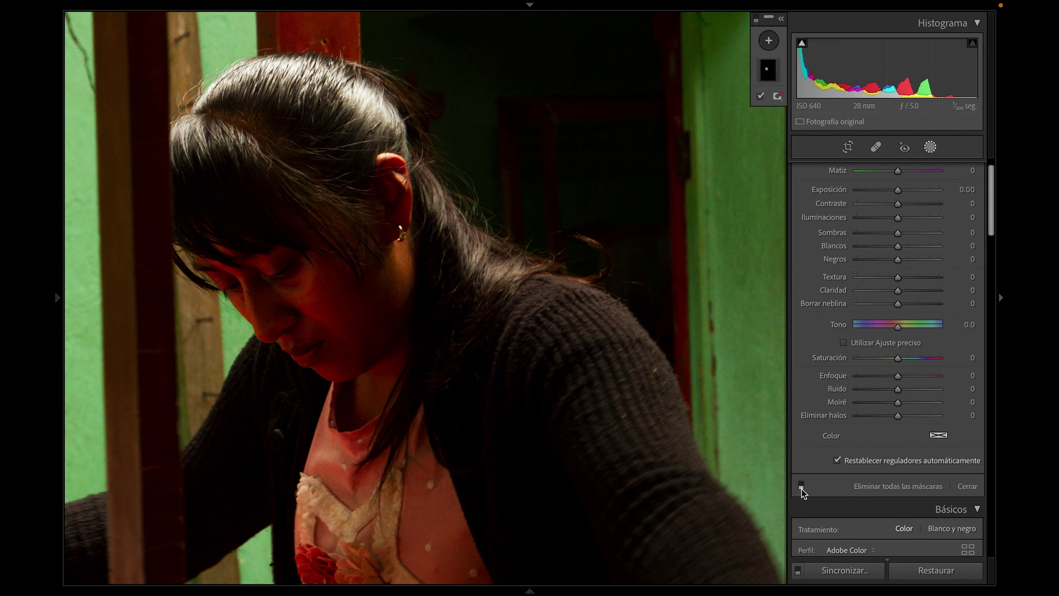
click(802, 487)
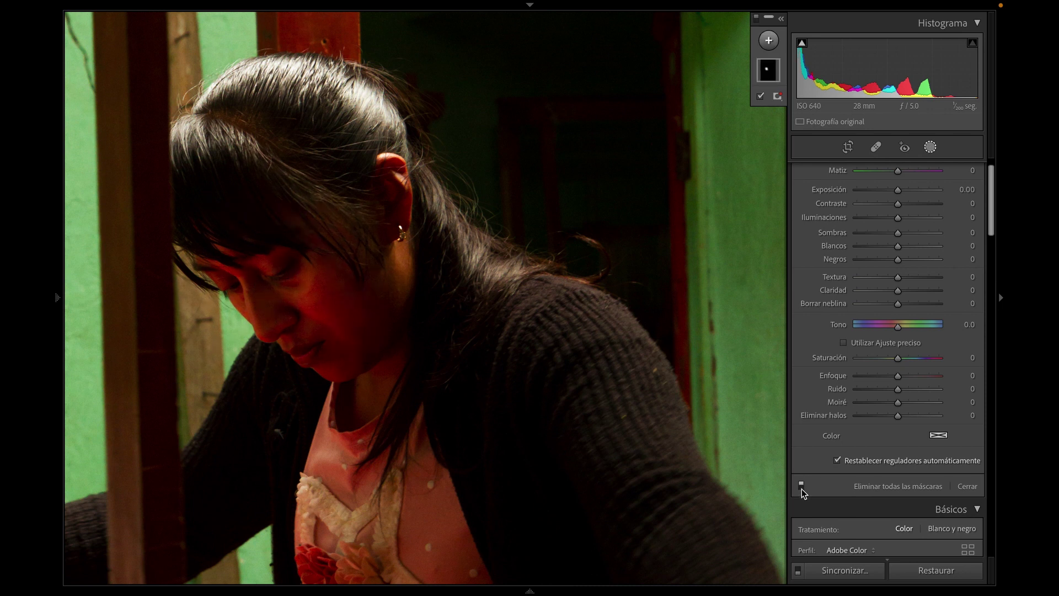
click(802, 488)
click(802, 488)
key(z)
scroll(930, 261, up, 1)
key(shift+w)
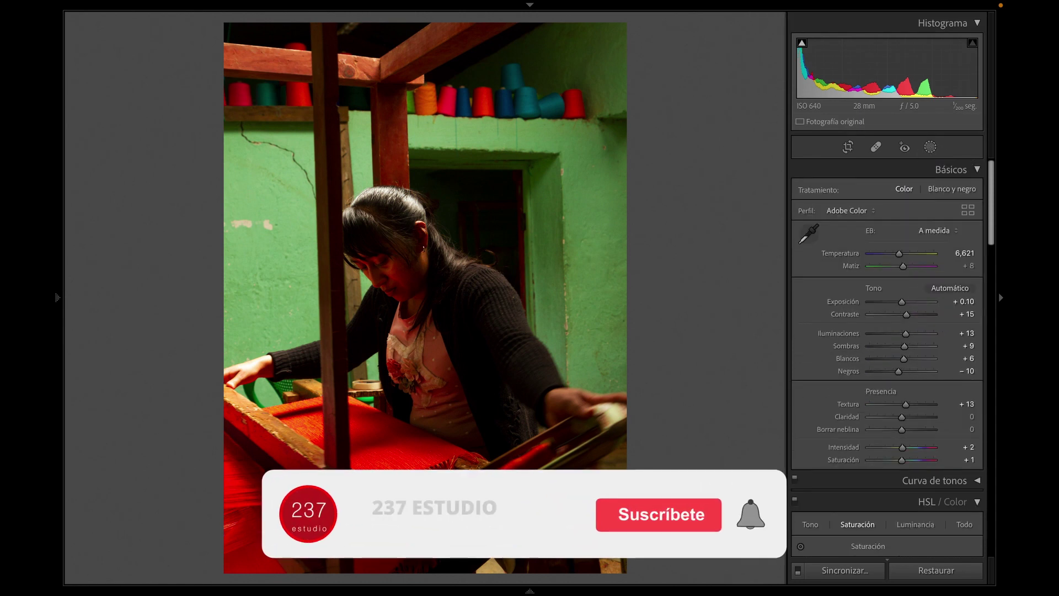
Paint a new brush mask over the top-shelf thread spools, erasing spill outside them
click(930, 147)
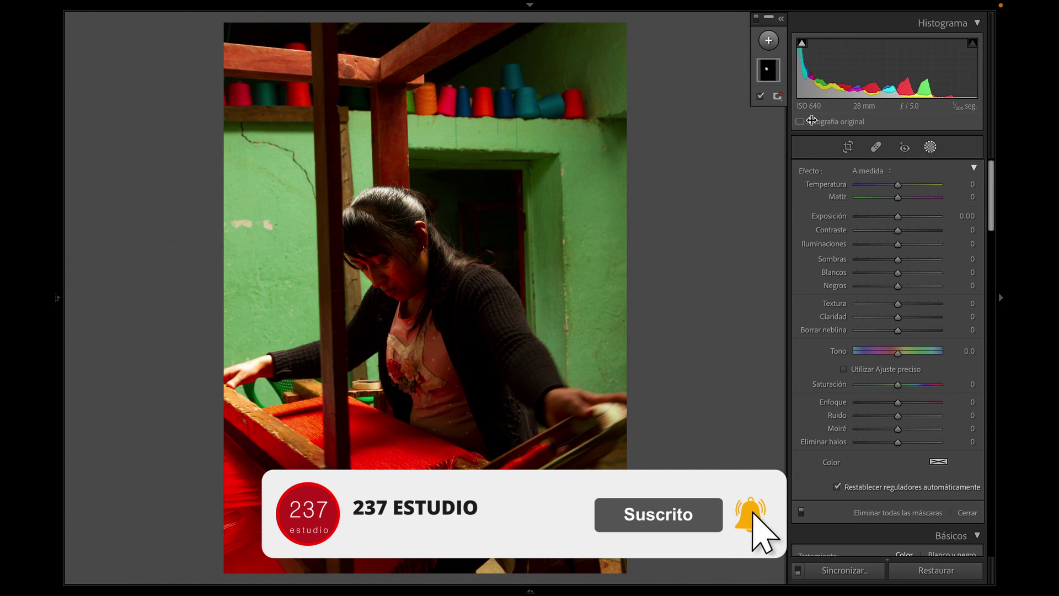
click(774, 44)
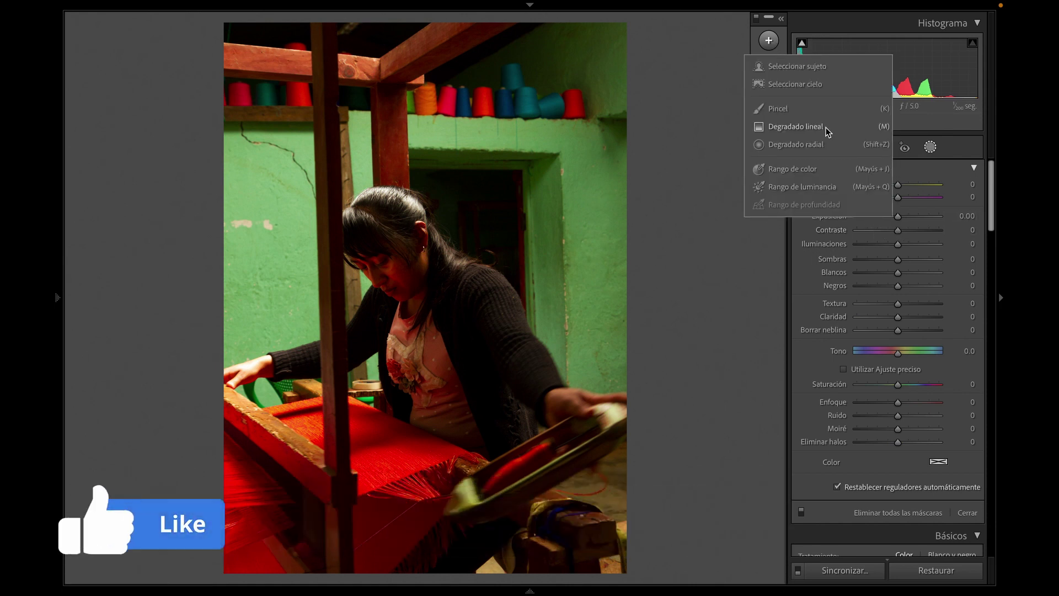
click(778, 108)
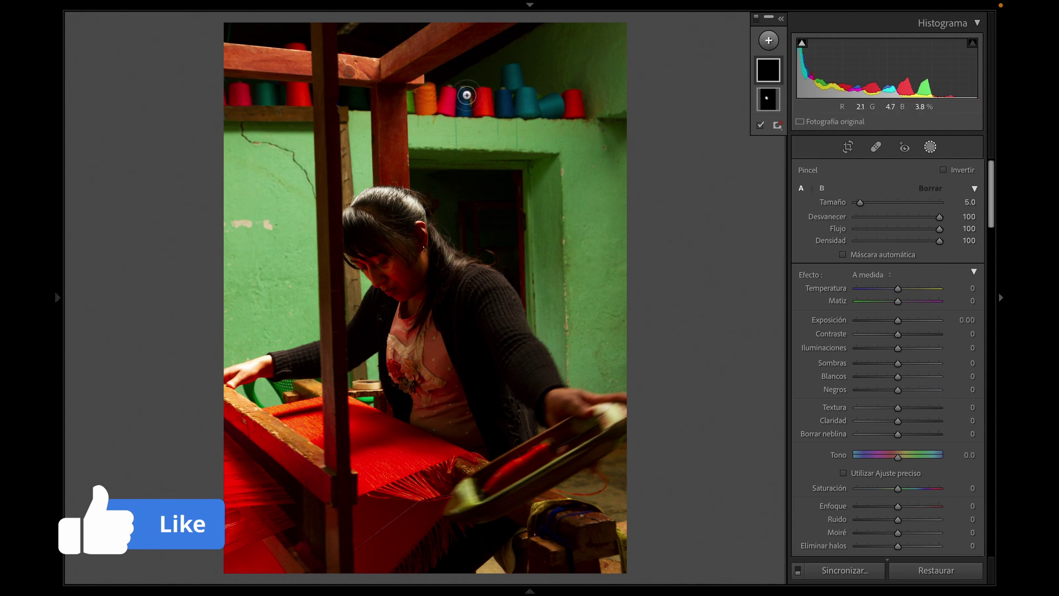
mouse_move(519, 105)
mouse_down()
mouse_move(577, 107)
mouse_move(420, 102)
mouse_up()
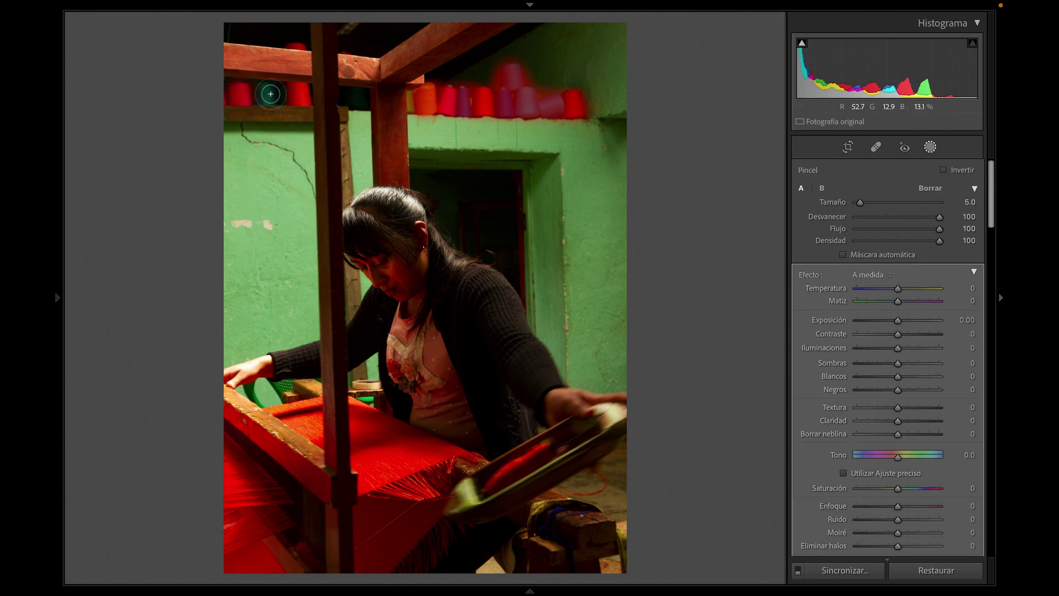
scroll(298, 49, down, 2)
scroll(292, 43, down, 1)
drag(293, 45, 305, 45)
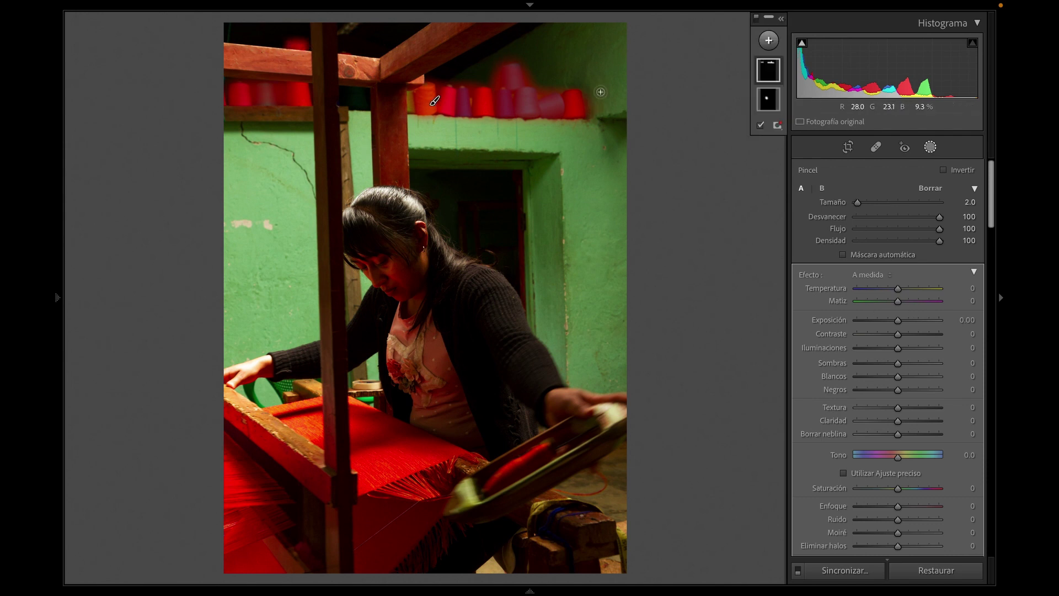
key(alt)
mouse_move(492, 68)
mouse_down()
mouse_move(495, 81)
mouse_move(510, 44)
mouse_move(507, 52)
mouse_up()
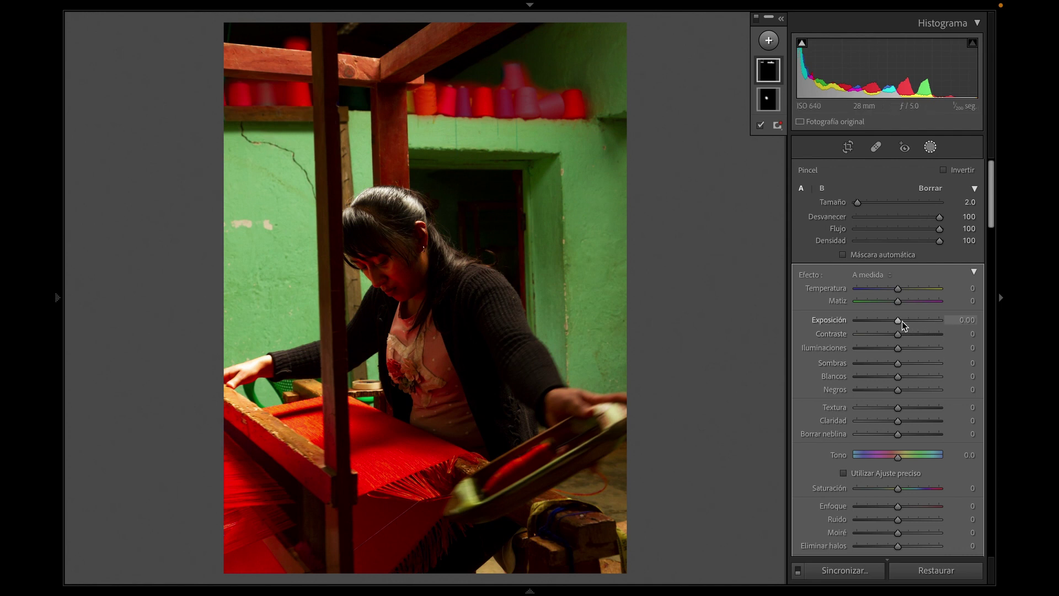
Set the spools mask's exposure to 0.33 and erase stray mask around the spools
key(o)
drag(897, 320, 904, 324)
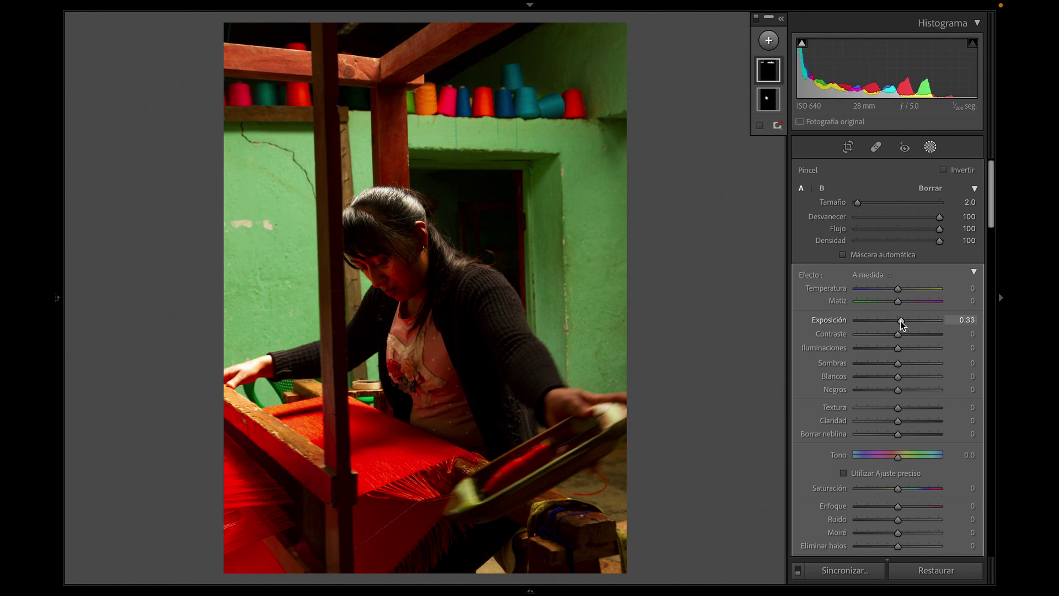
scroll(922, 334, down, 1)
key(z)
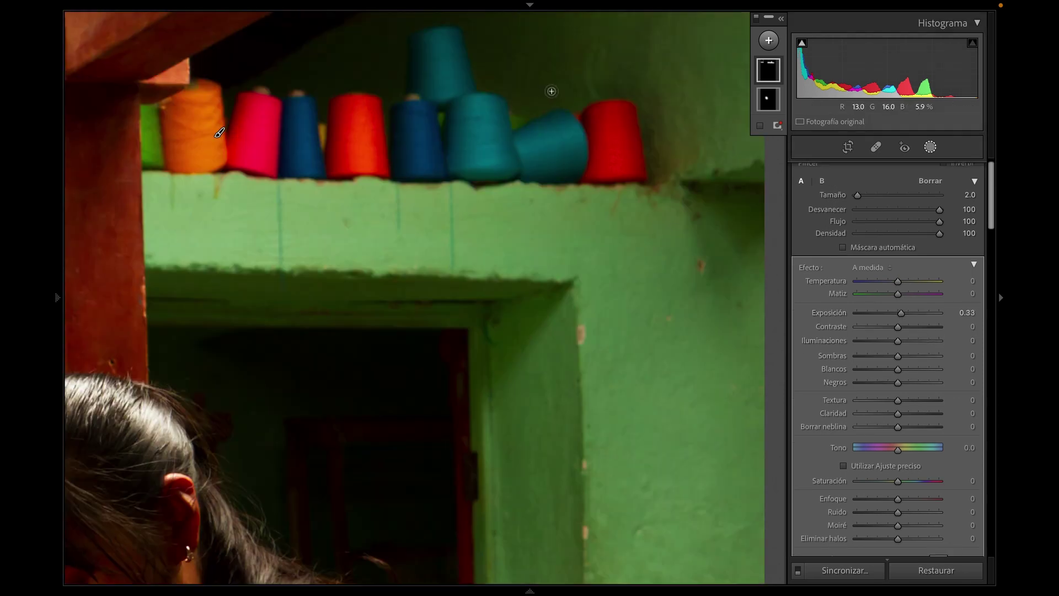
key(alt)
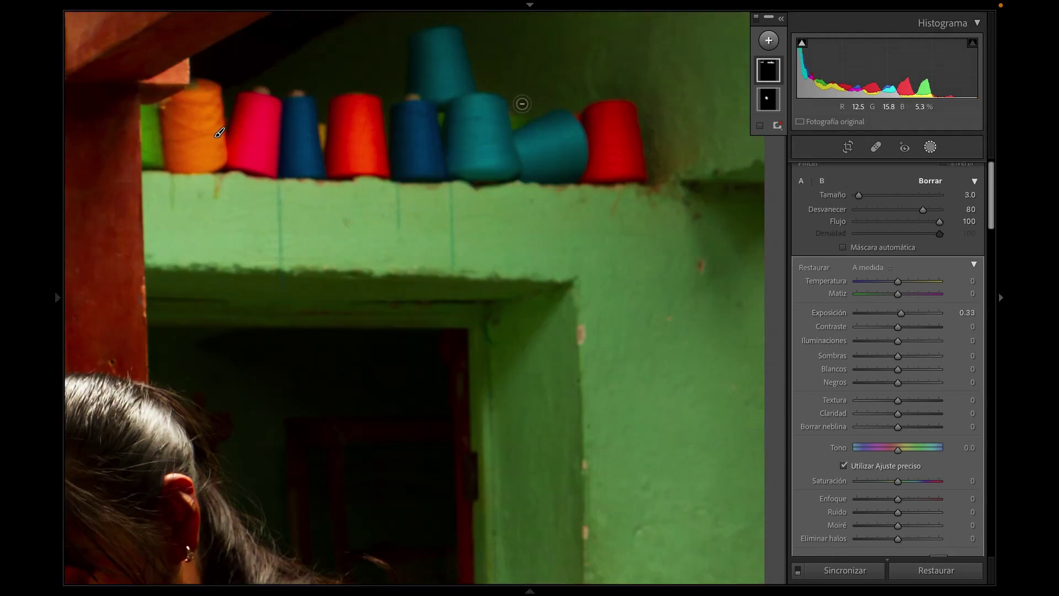
drag(522, 106, 524, 109)
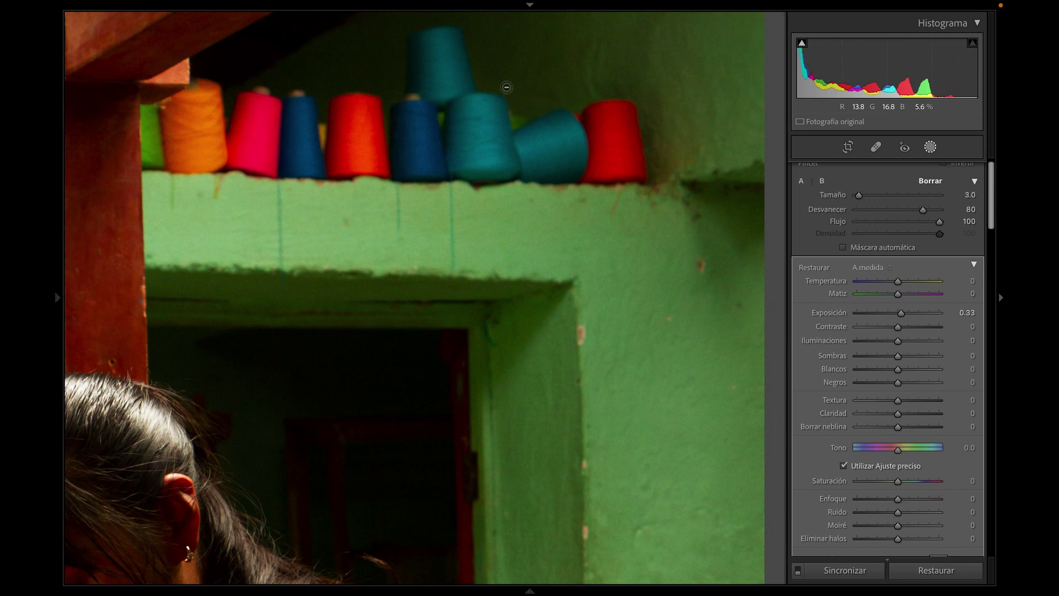
key(z)
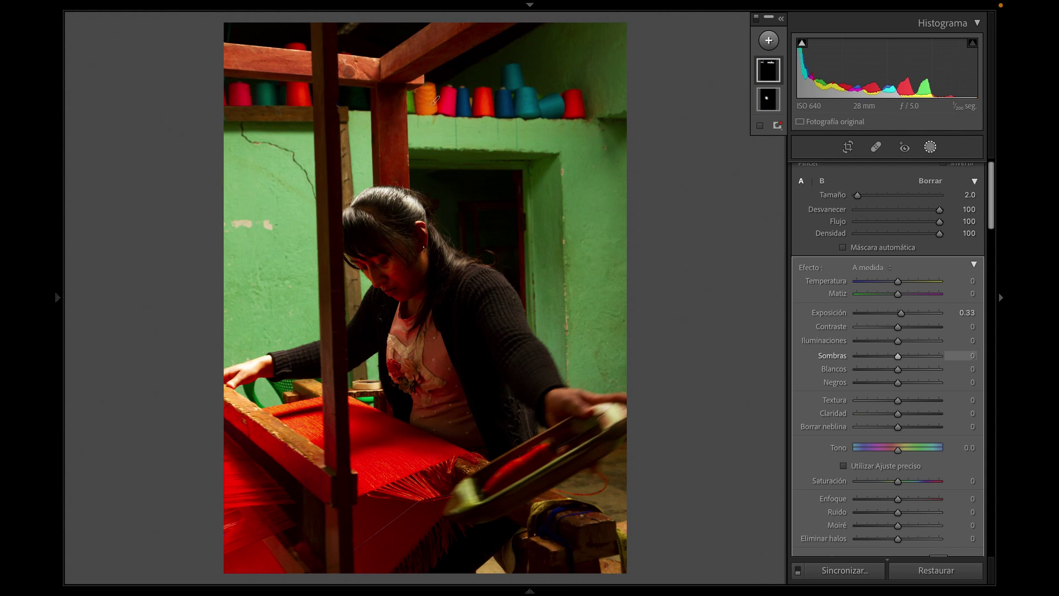
Add contrast to the spools mask and lower its highlights to 22
drag(898, 327, 902, 330)
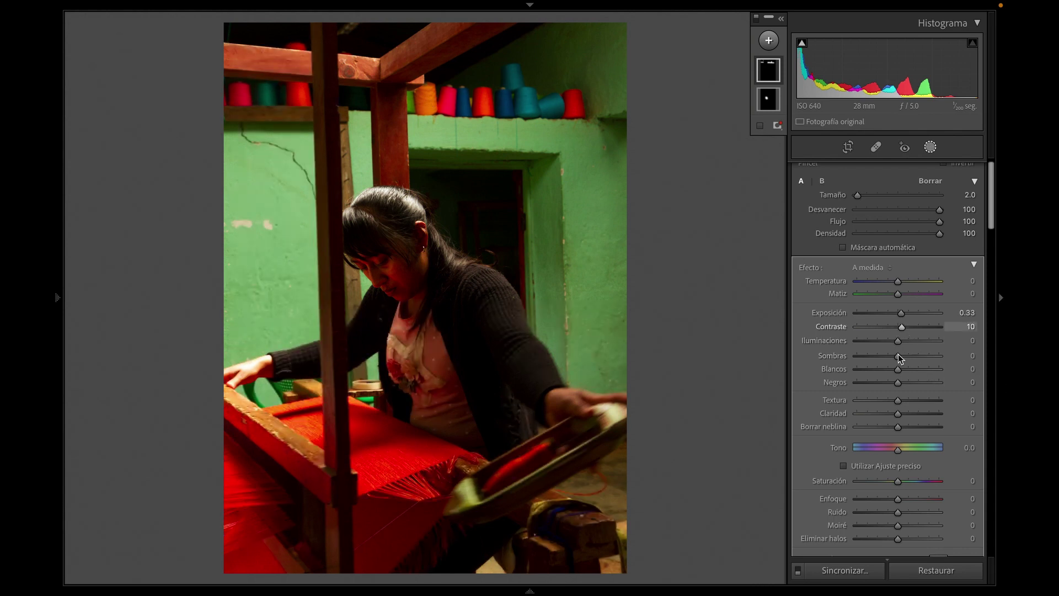
drag(908, 343, 907, 345)
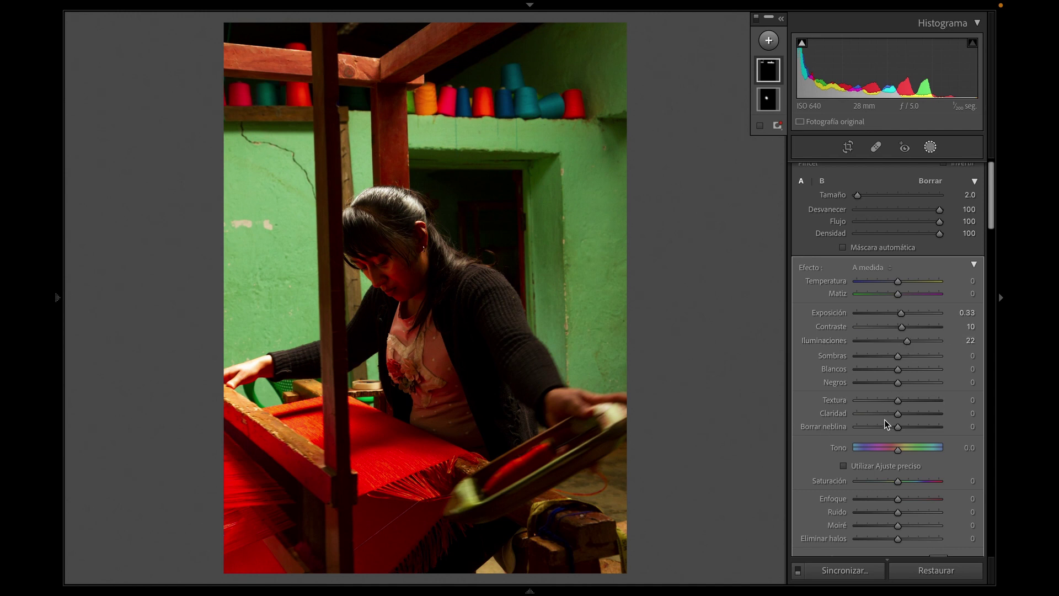
drag(899, 402, 906, 402)
scroll(820, 425, down, 5)
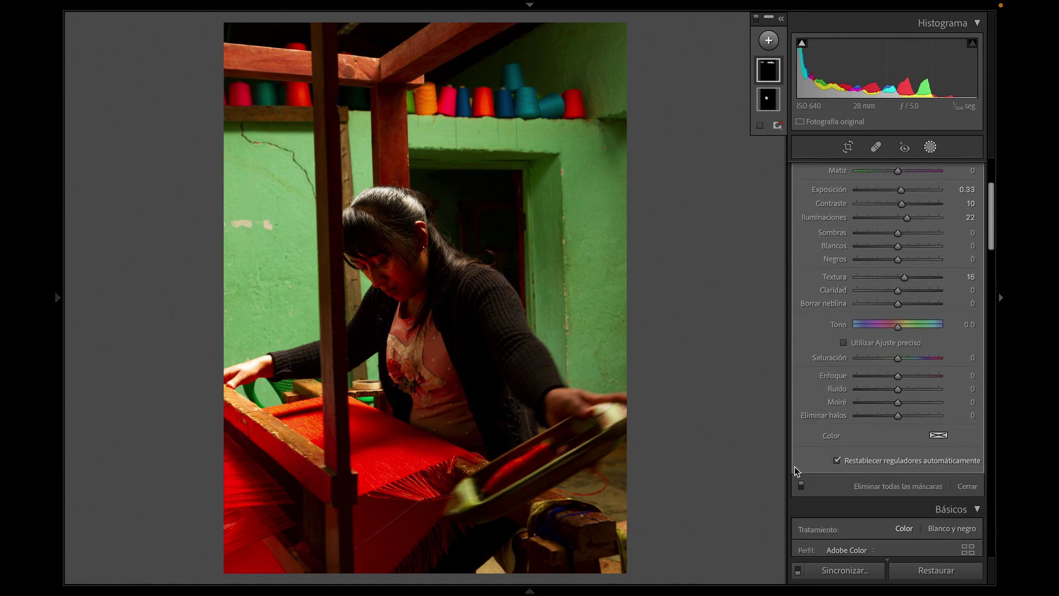
Compare the photo with and without the masks' effect
click(802, 484)
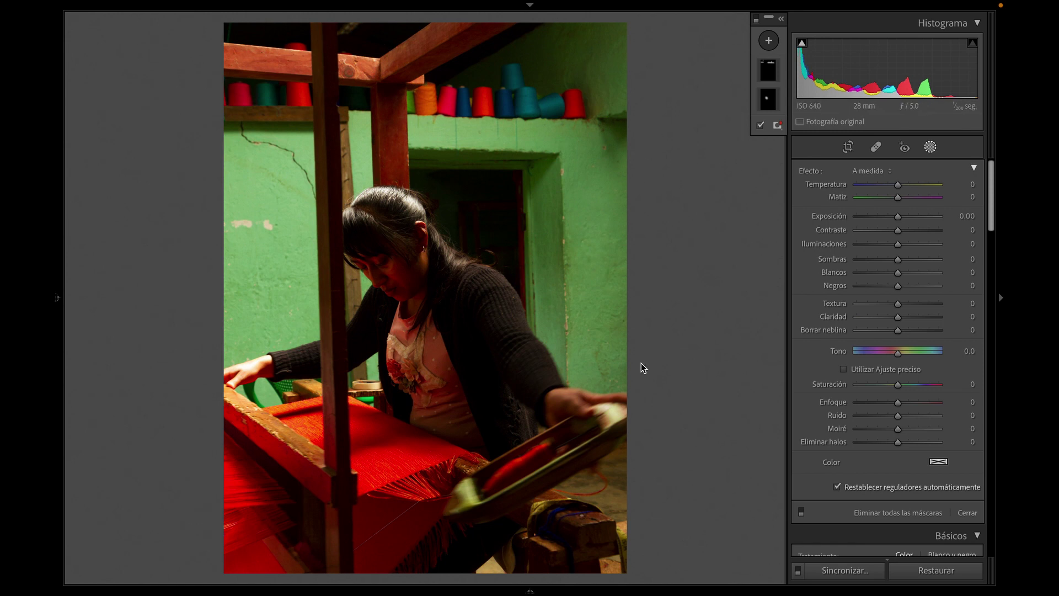
click(802, 513)
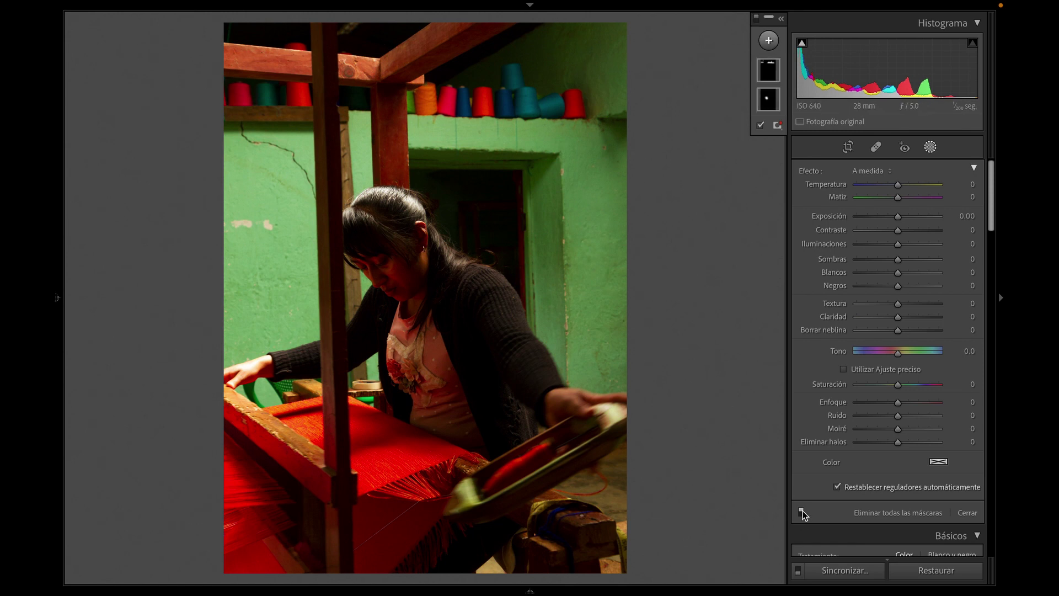
click(802, 513)
click(802, 512)
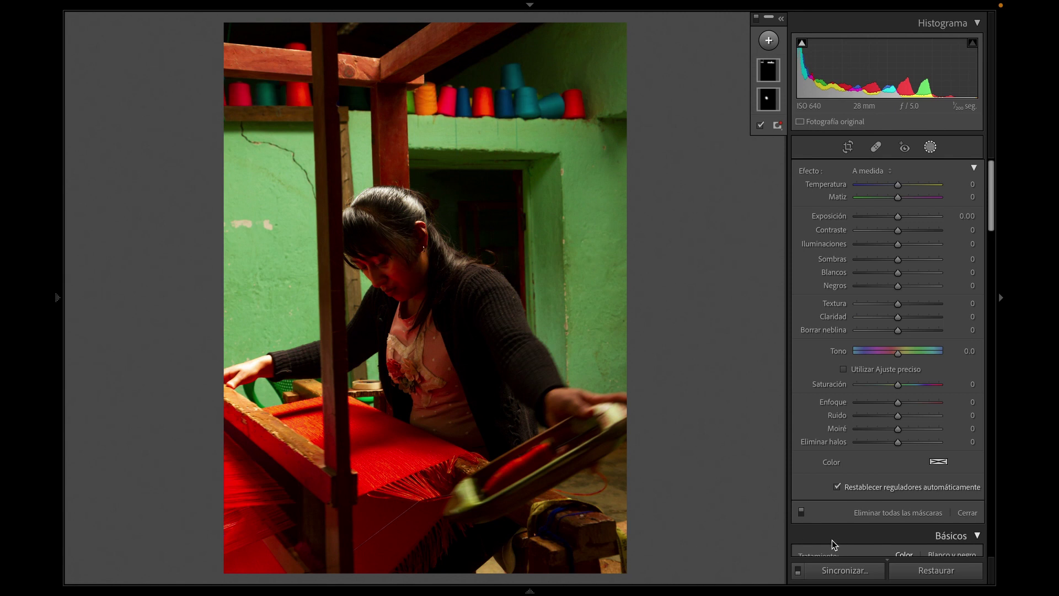
Close and reopen masking, then add a new empty brush mask
click(931, 148)
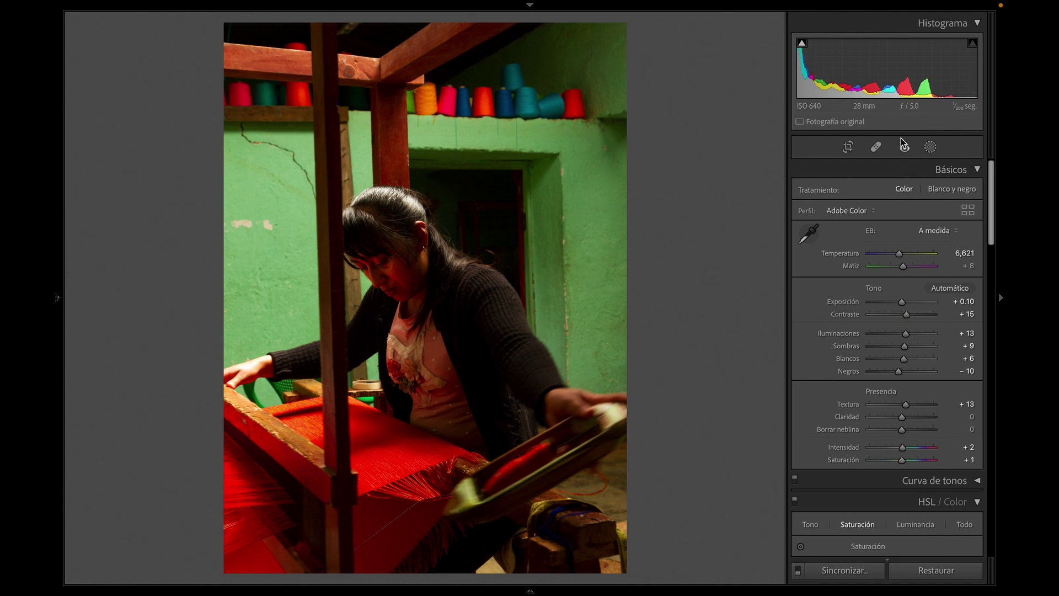
click(931, 147)
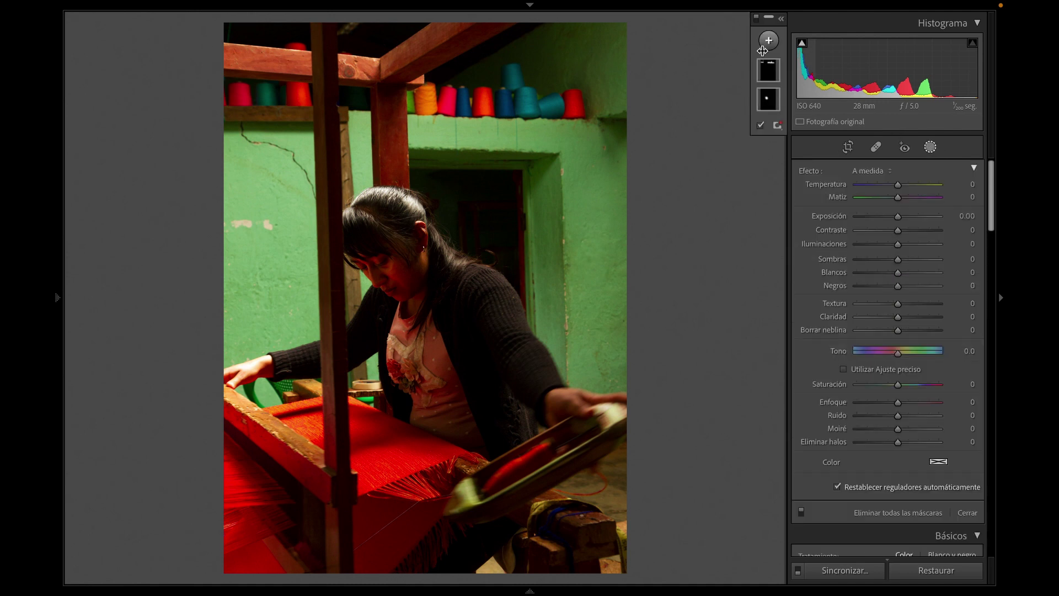
click(768, 40)
click(778, 110)
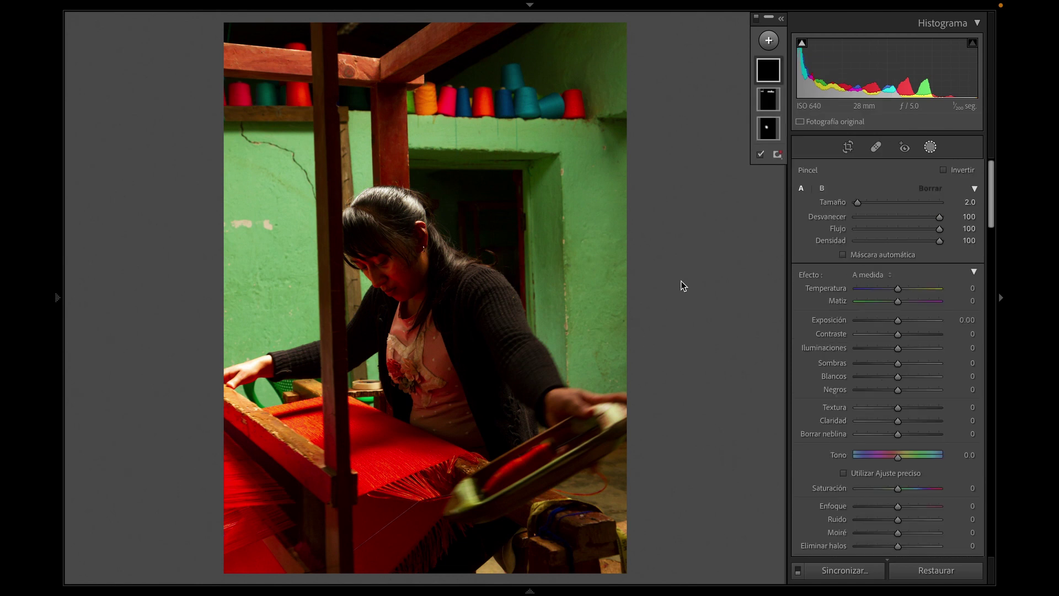
Paint a brush mask over the loom shuttle with an enlarged brush
scroll(462, 496, up, 3)
mouse_move(463, 496)
mouse_down()
mouse_move(606, 431)
mouse_move(538, 472)
mouse_up()
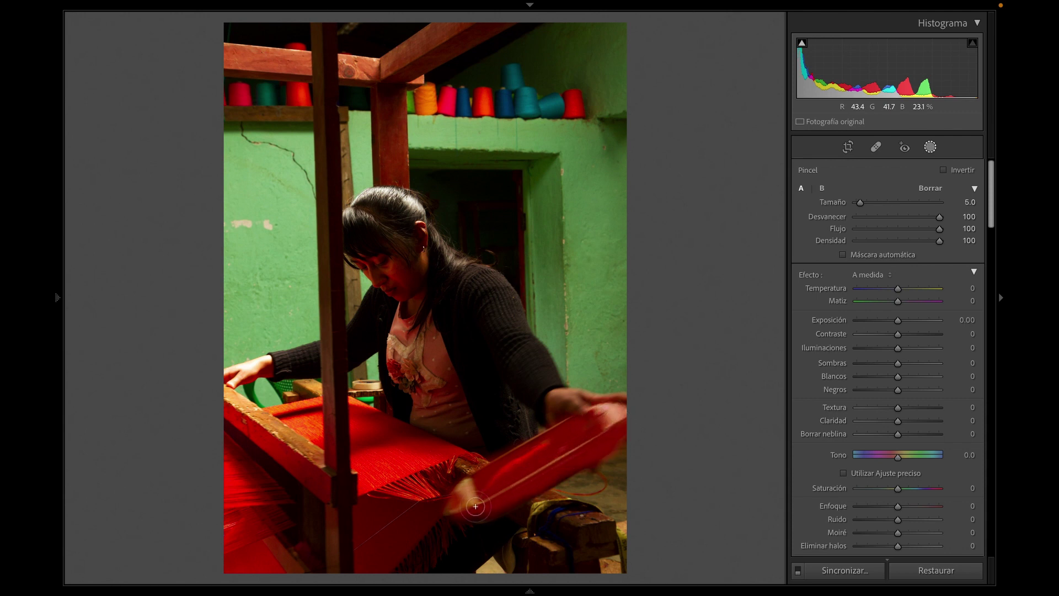
drag(538, 472, 469, 499)
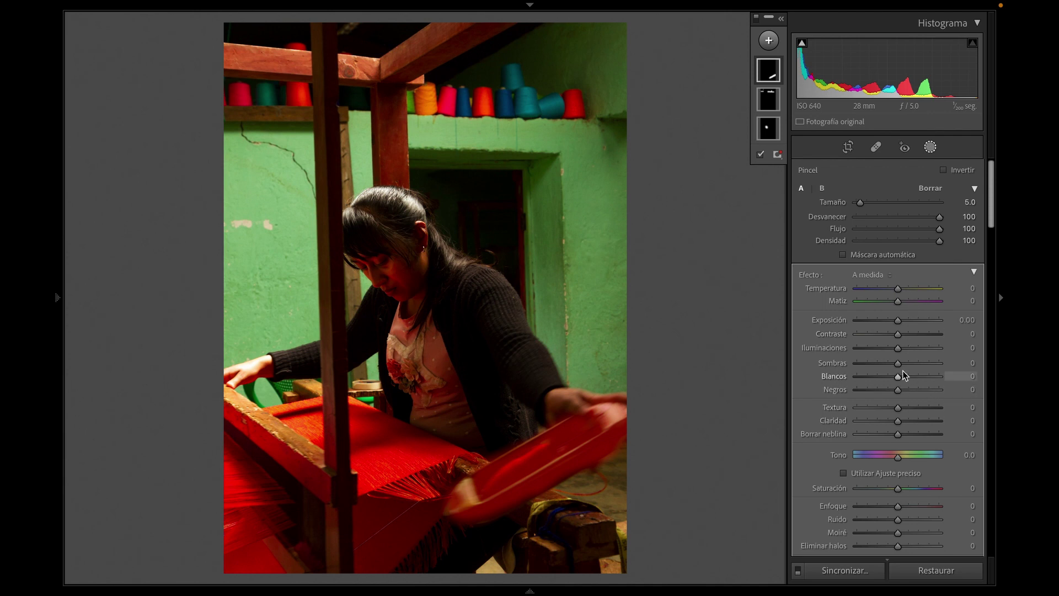
Set the shuttle mask to exposure 0.13, blacks -6, shadows -4, highlights 13, contrast 8
drag(899, 323, 901, 323)
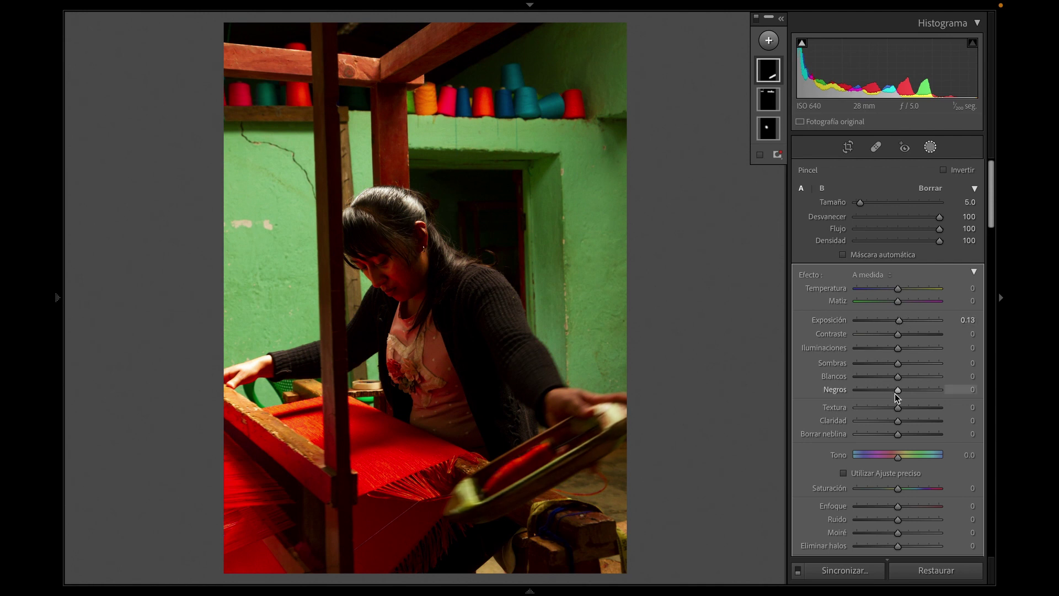
mouse_move(895, 393)
mouse_down()
mouse_move(884, 390)
mouse_move(895, 390)
mouse_up()
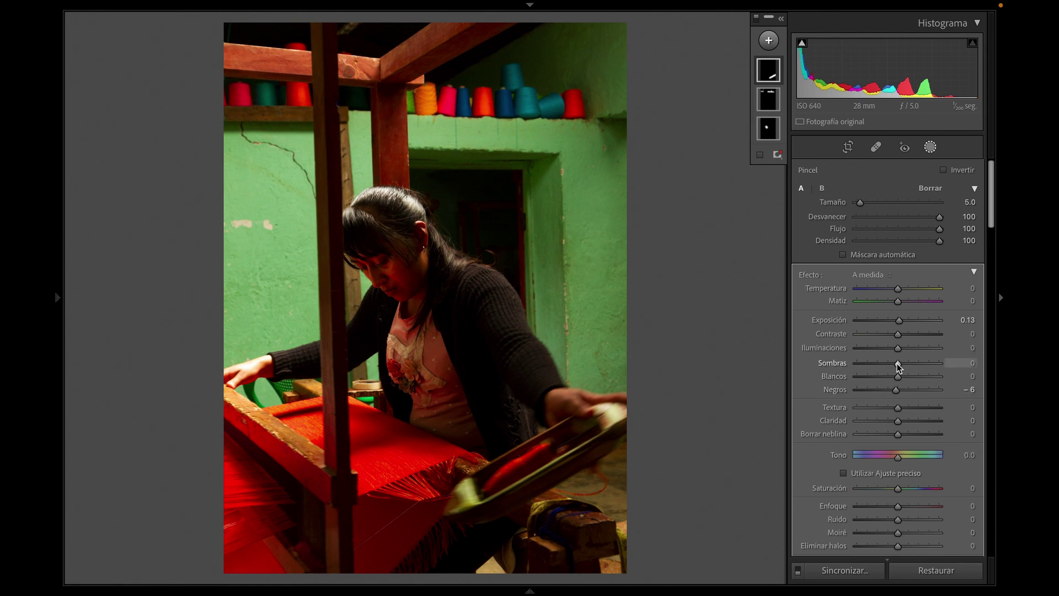
drag(898, 364, 904, 348)
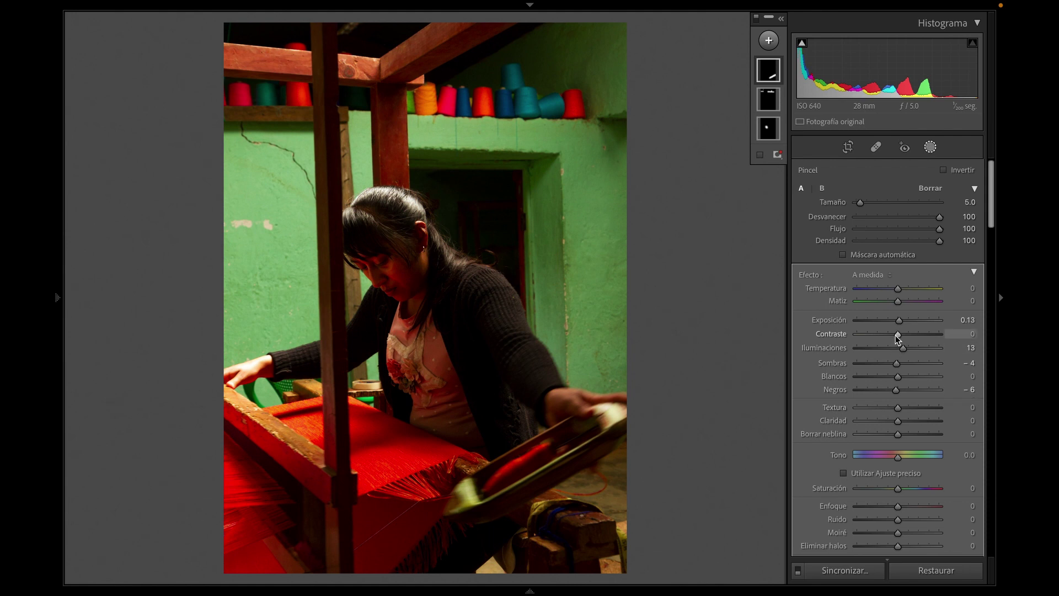
mouse_move(898, 335)
mouse_down()
mouse_move(916, 336)
mouse_move(901, 340)
mouse_up()
click(930, 146)
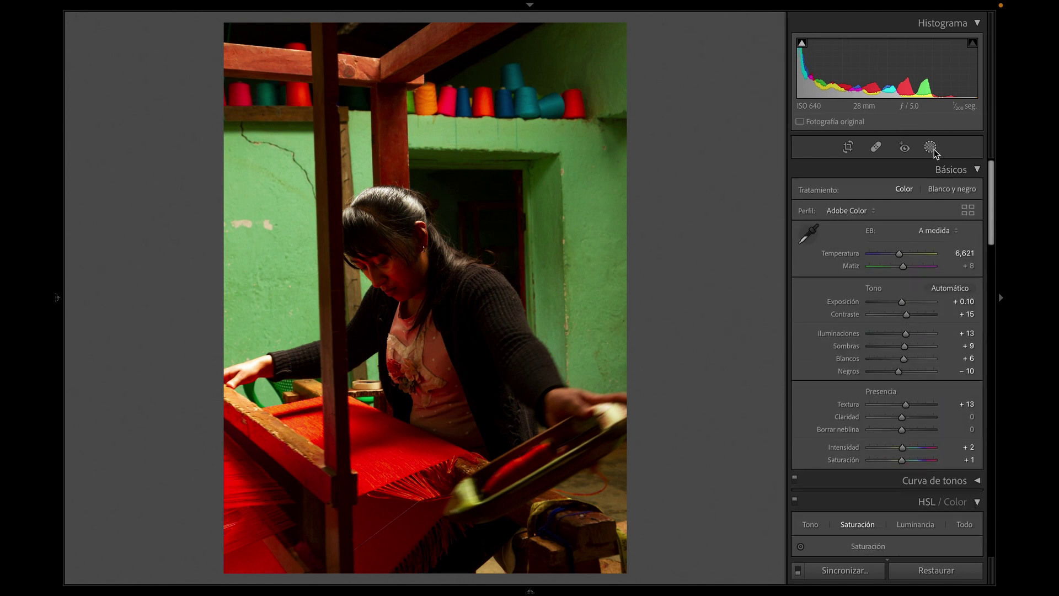
Toggle the shuttle mask effect off and on twice to compare, leaving it applied
click(931, 146)
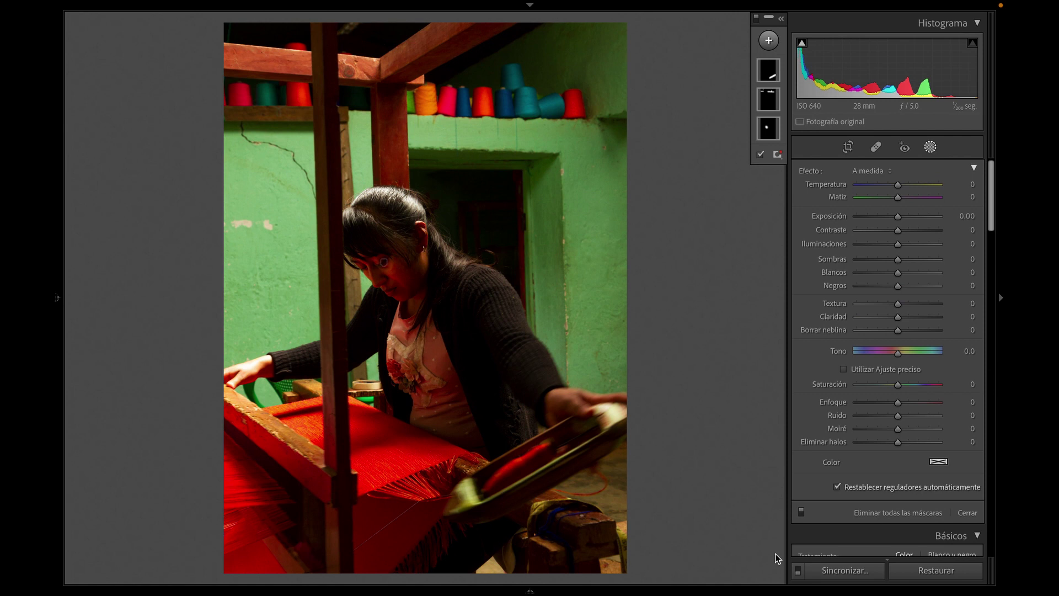
click(801, 513)
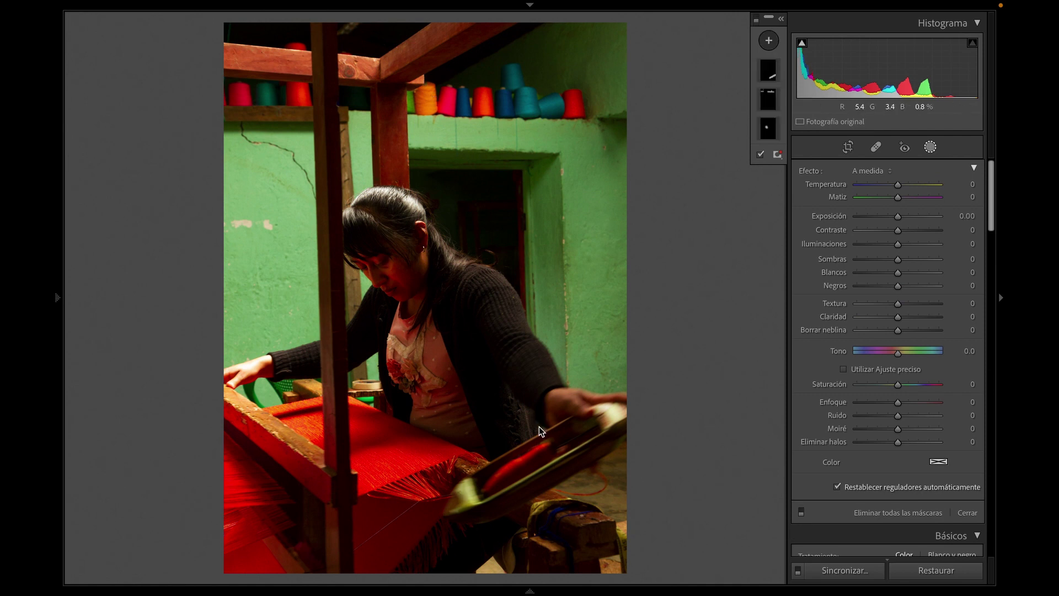
click(802, 511)
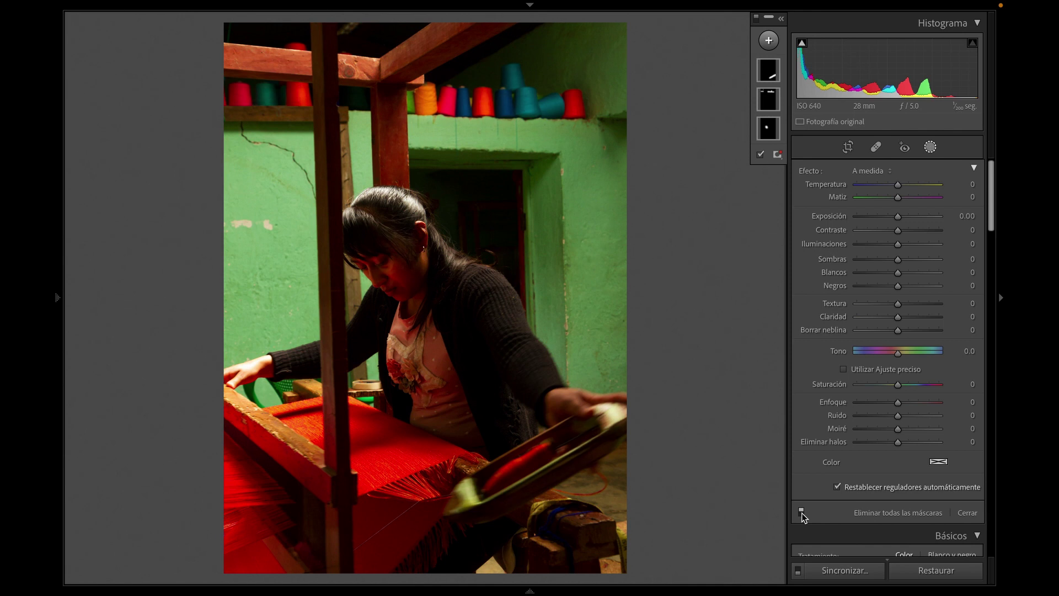
click(802, 511)
click(802, 512)
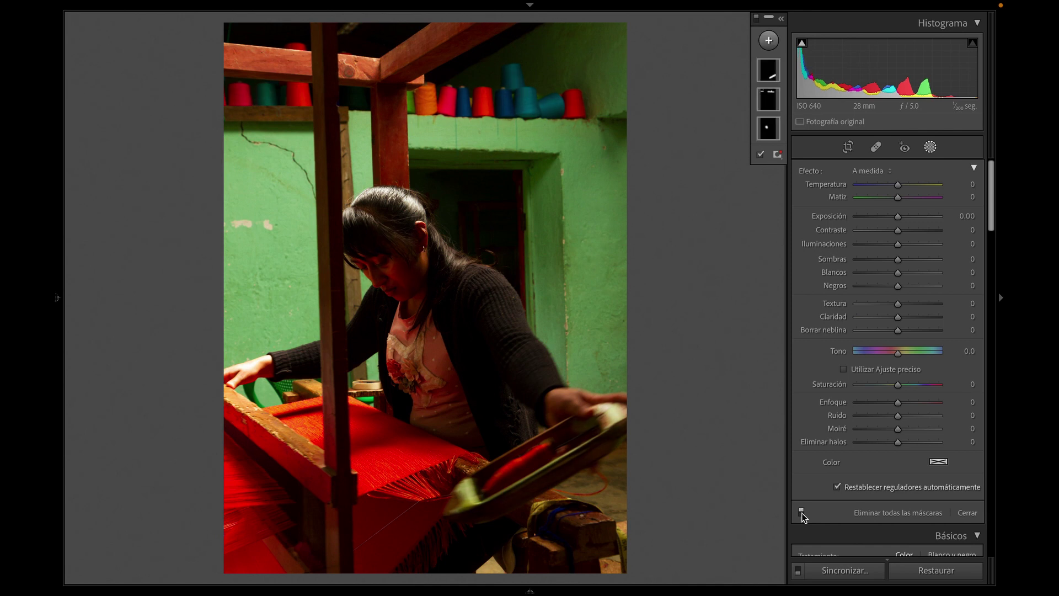
click(931, 147)
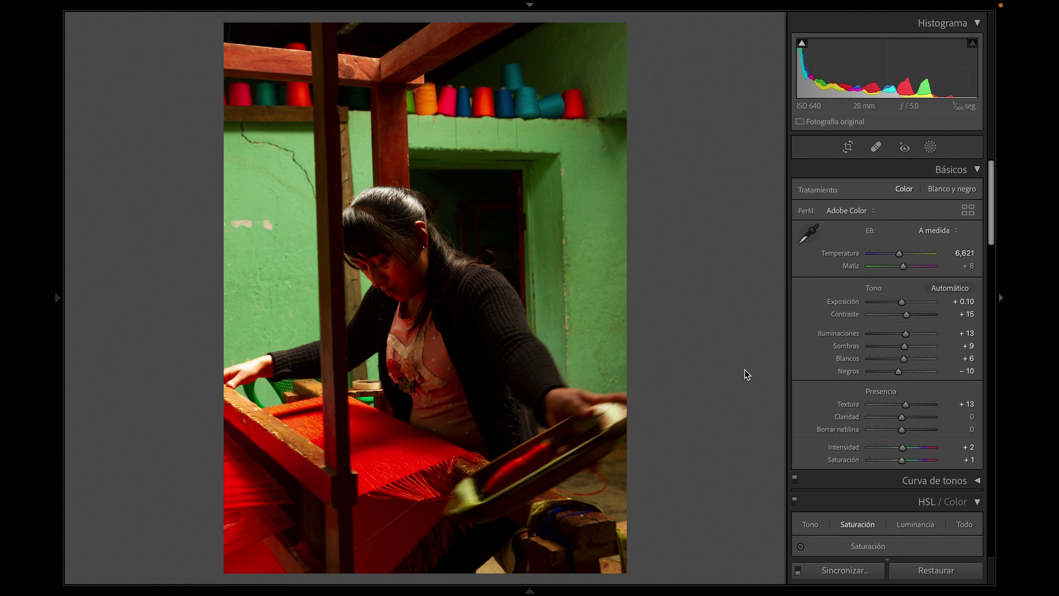
click(260, 378)
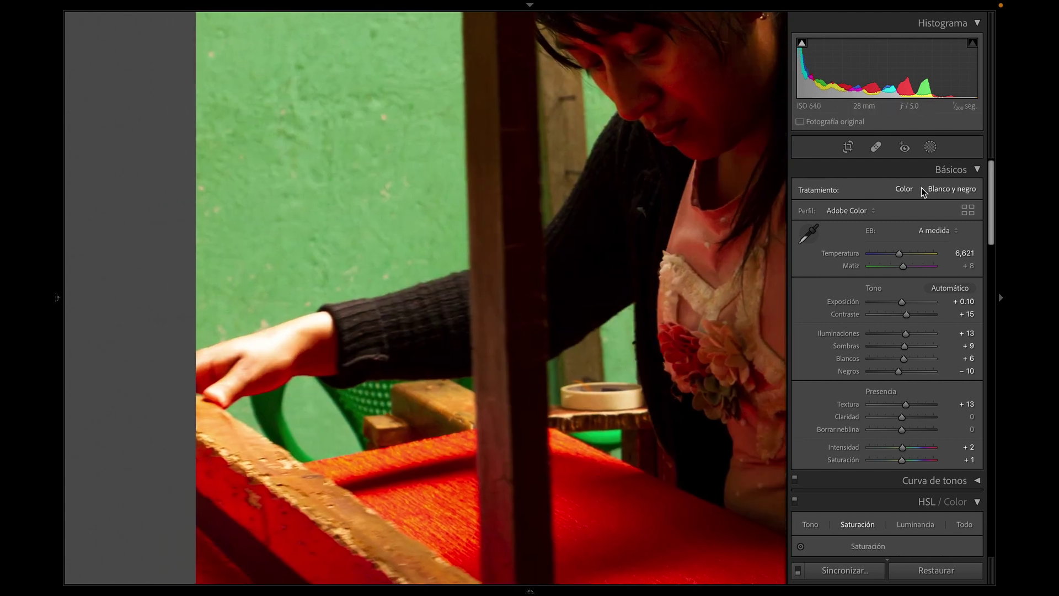
Add a radial gradient mask, sized and rotated to cover the woman's hand
click(931, 146)
click(769, 40)
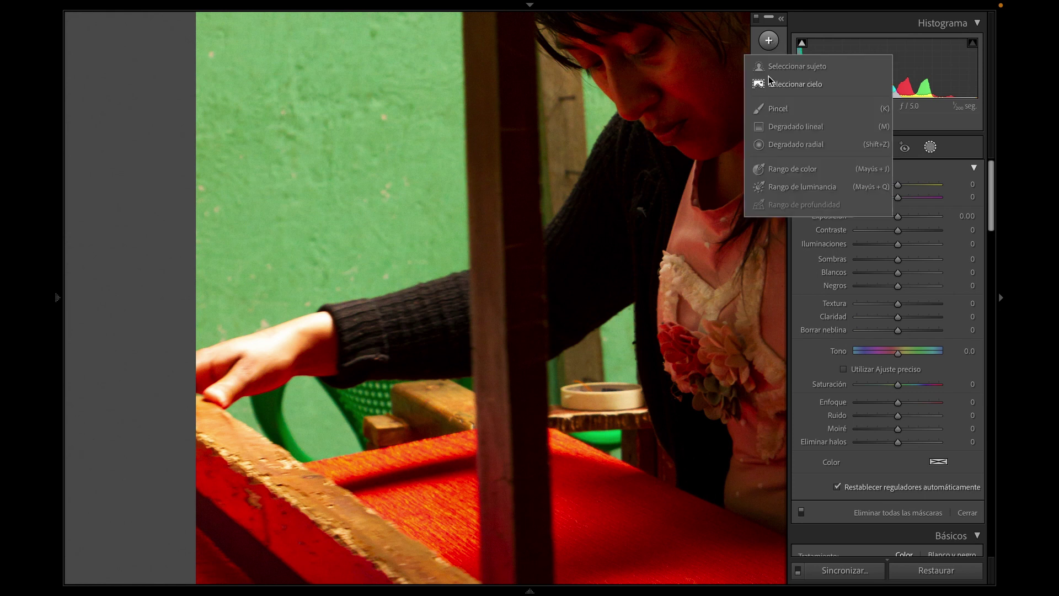
click(787, 144)
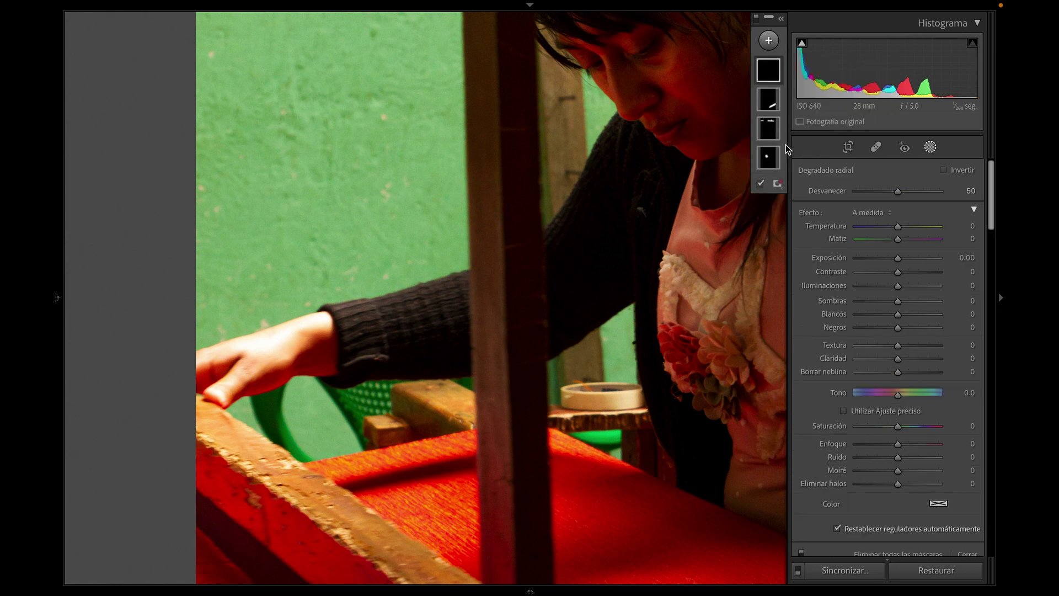
drag(272, 355, 395, 356)
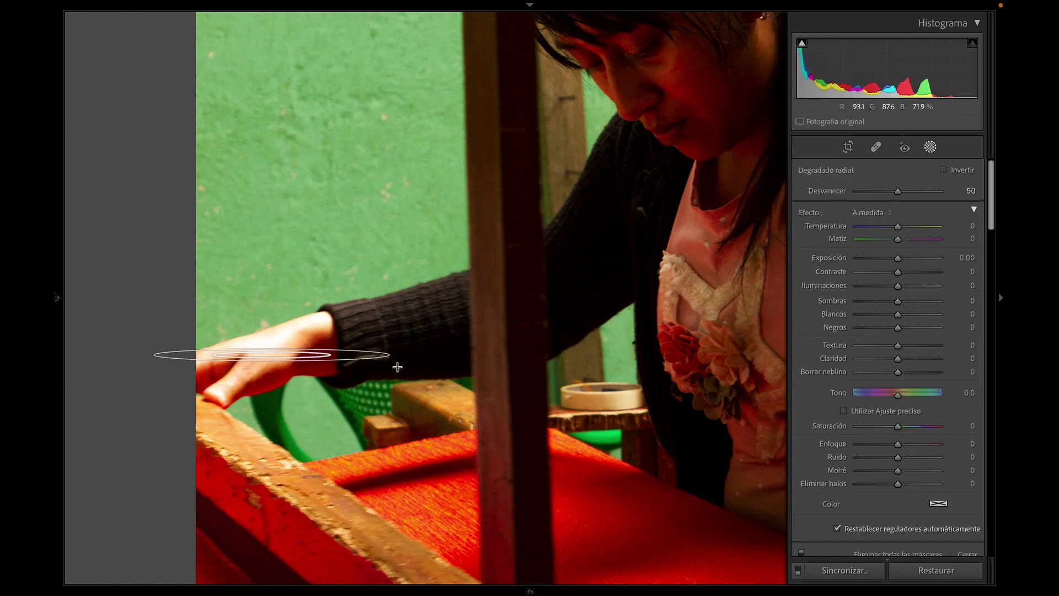
drag(389, 393, 382, 400)
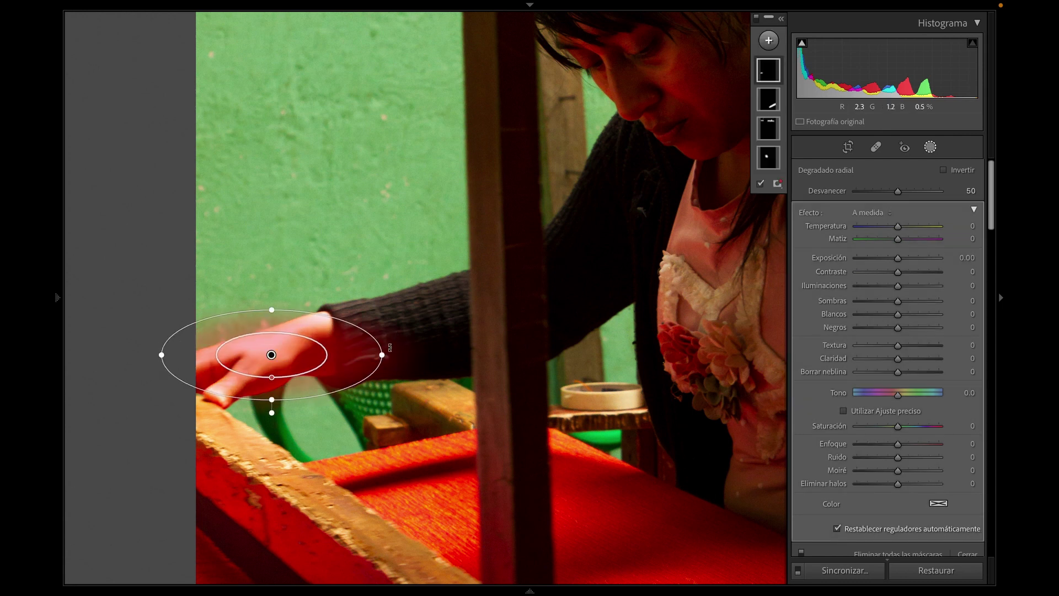
drag(392, 308, 368, 271)
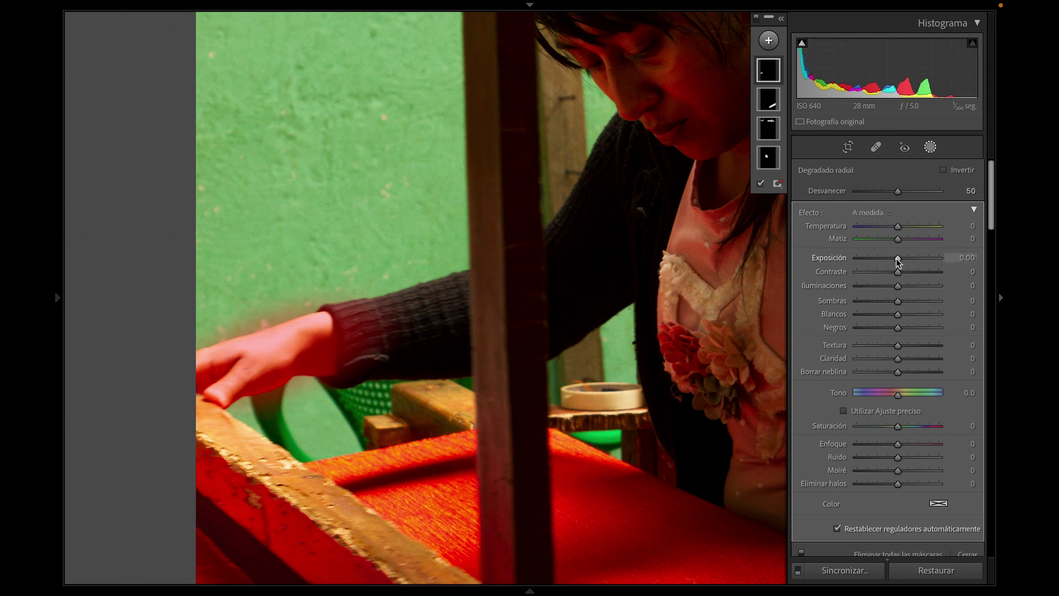
Darken the hand's radial gradient to exposure -0.43 and return to the full photo
drag(896, 258, 894, 258)
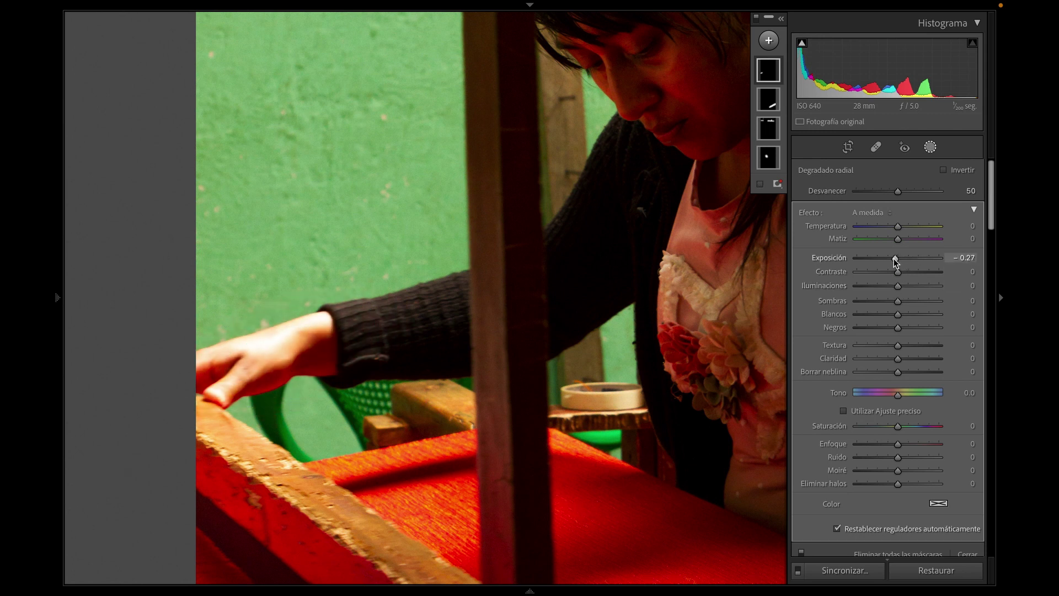
drag(892, 258, 891, 258)
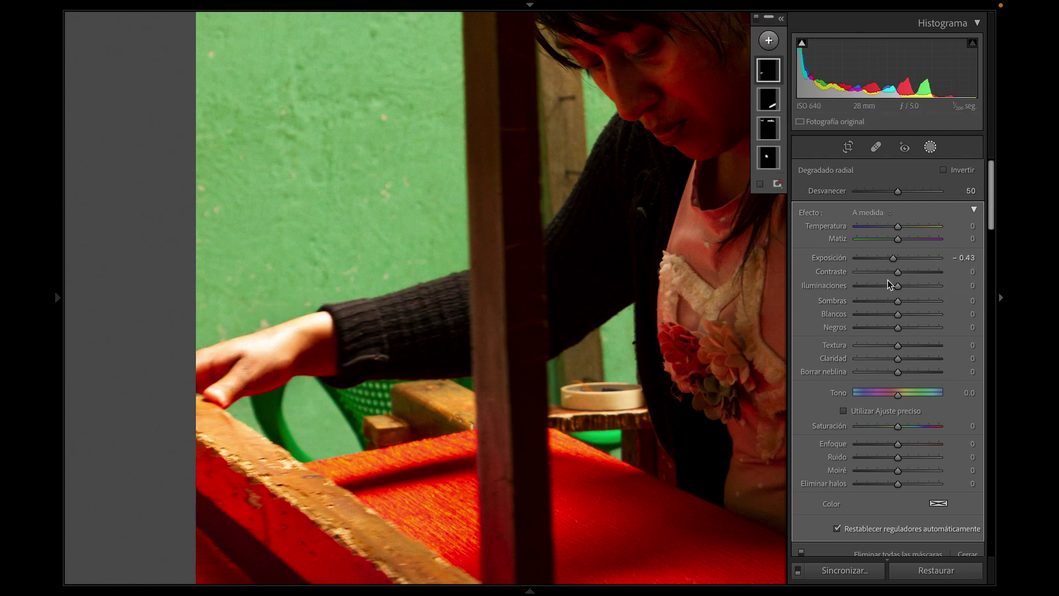
click(931, 147)
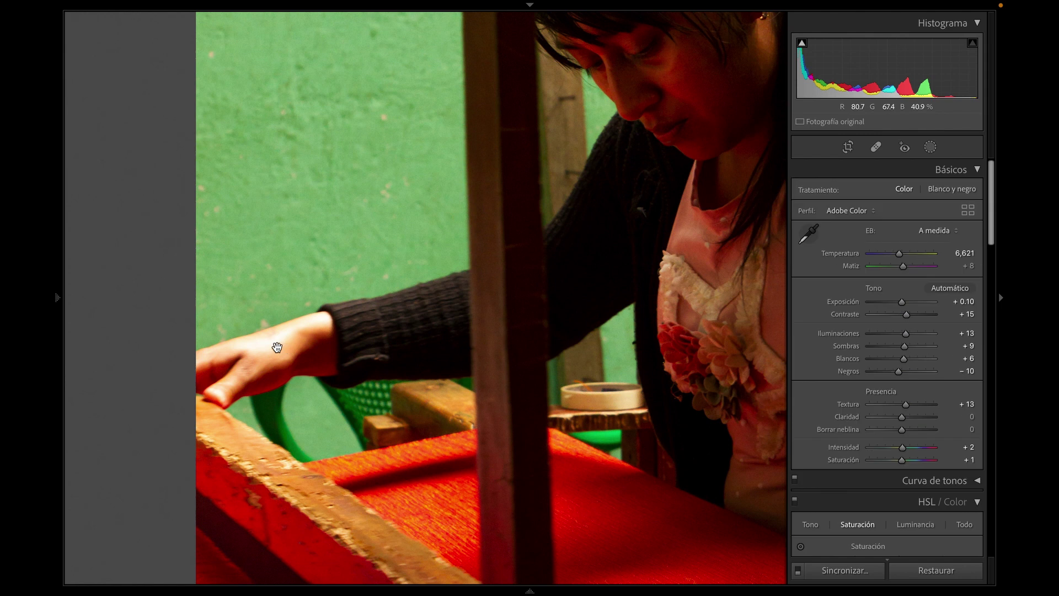
click(254, 336)
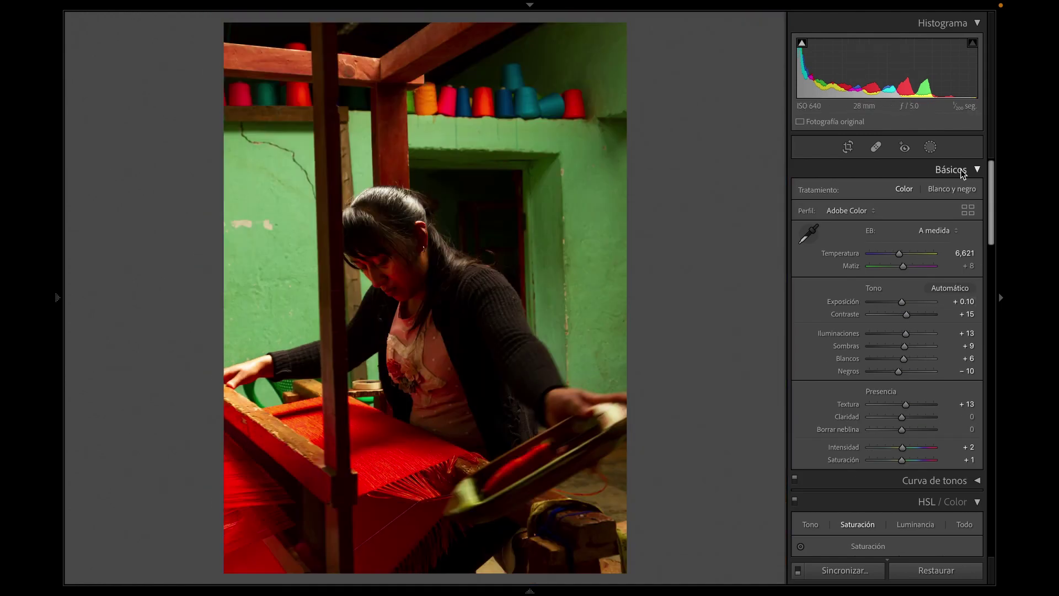
click(931, 147)
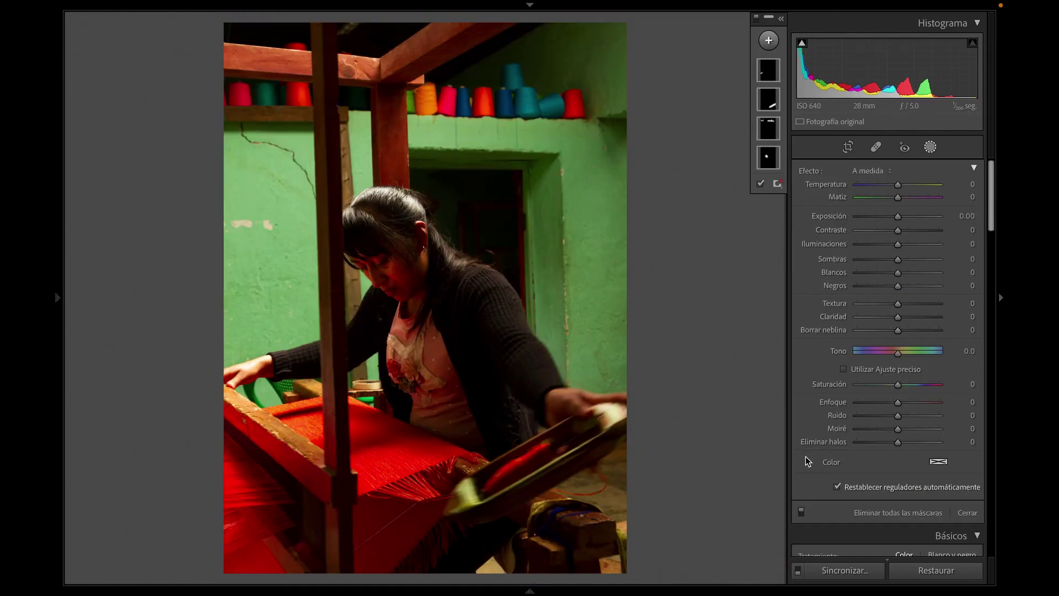
click(800, 513)
click(801, 513)
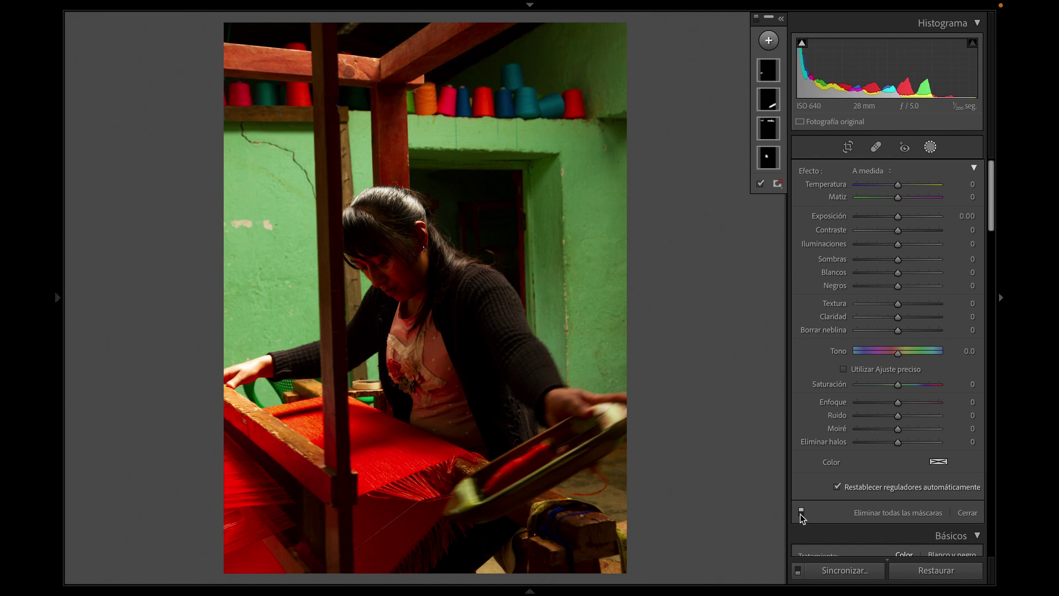
click(931, 146)
key(y)
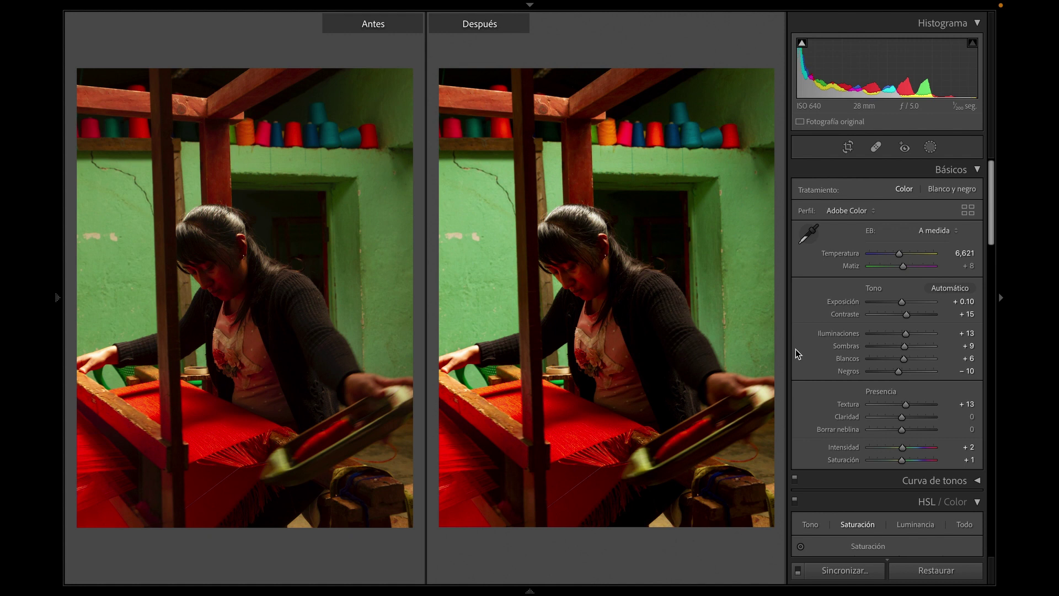
key(y)
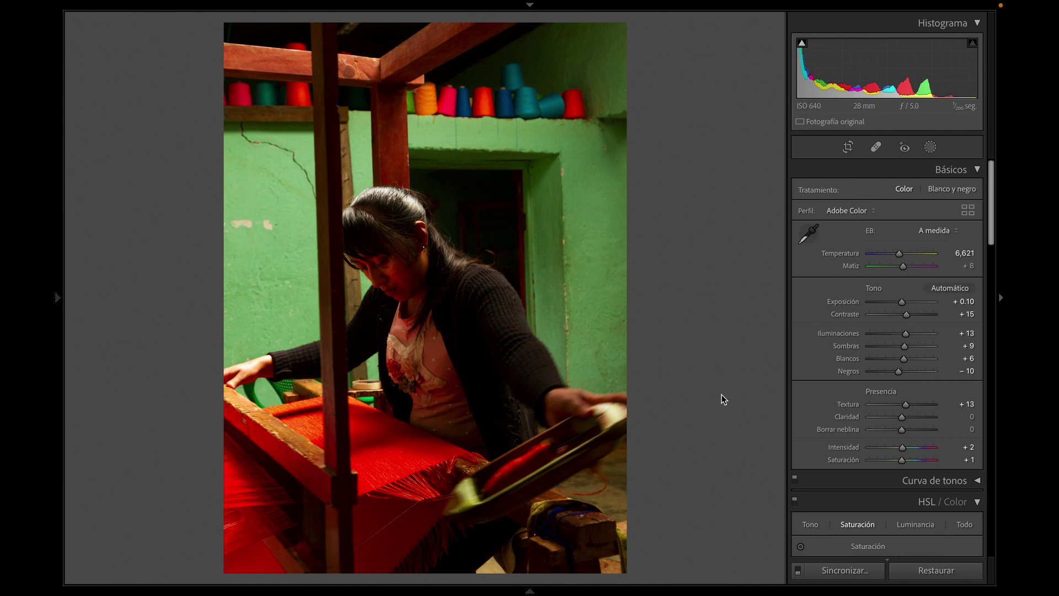
key(ctrl)
Add a radial gradient mask, moved lower and stretched taller, with the overlay hidden
click(932, 148)
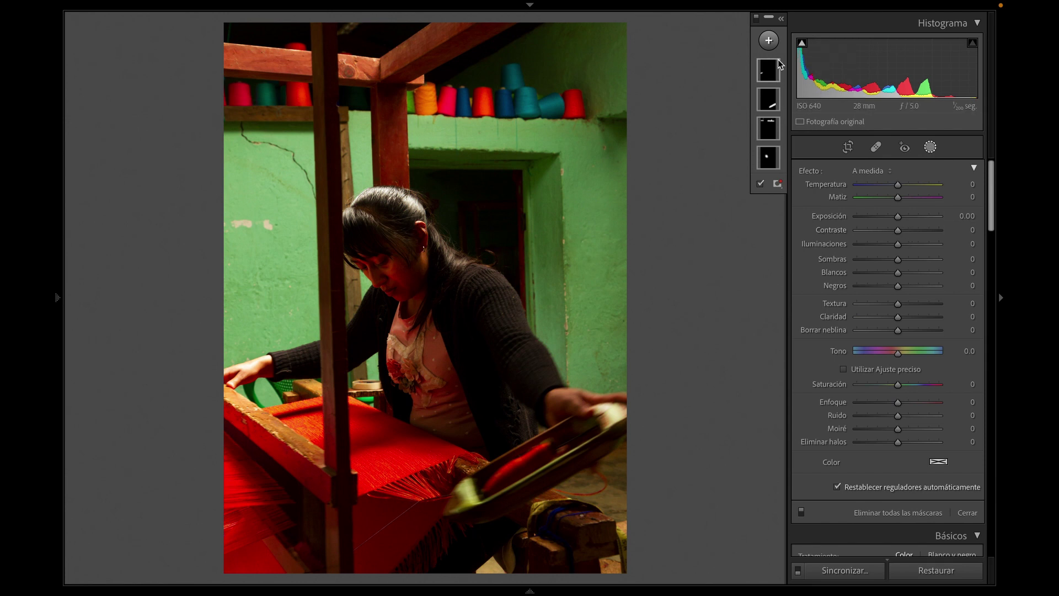
click(769, 41)
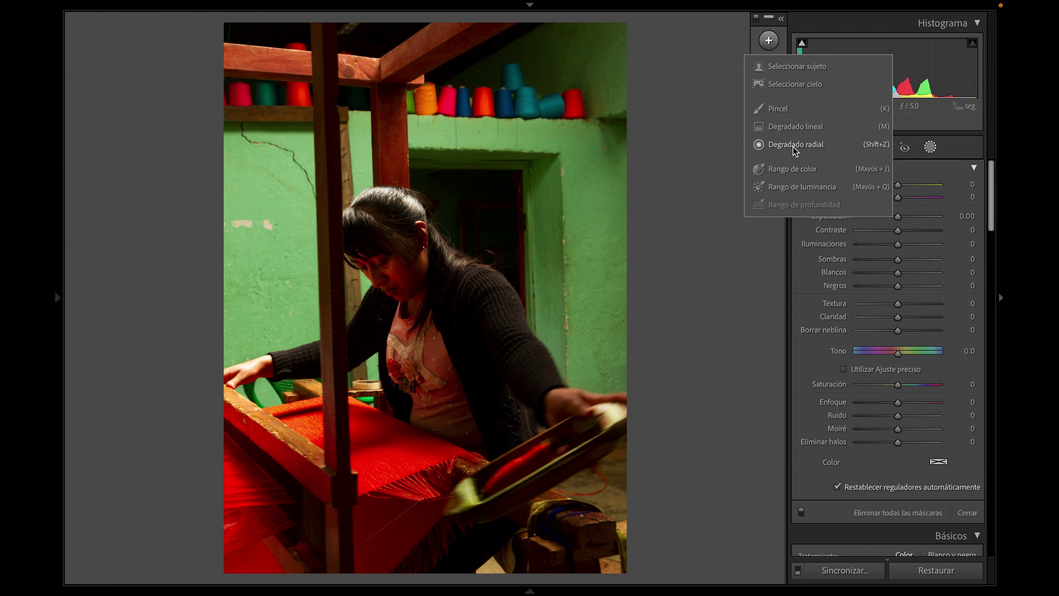
click(793, 147)
drag(268, 224, 322, 328)
drag(266, 224, 268, 244)
drag(271, 129, 271, 124)
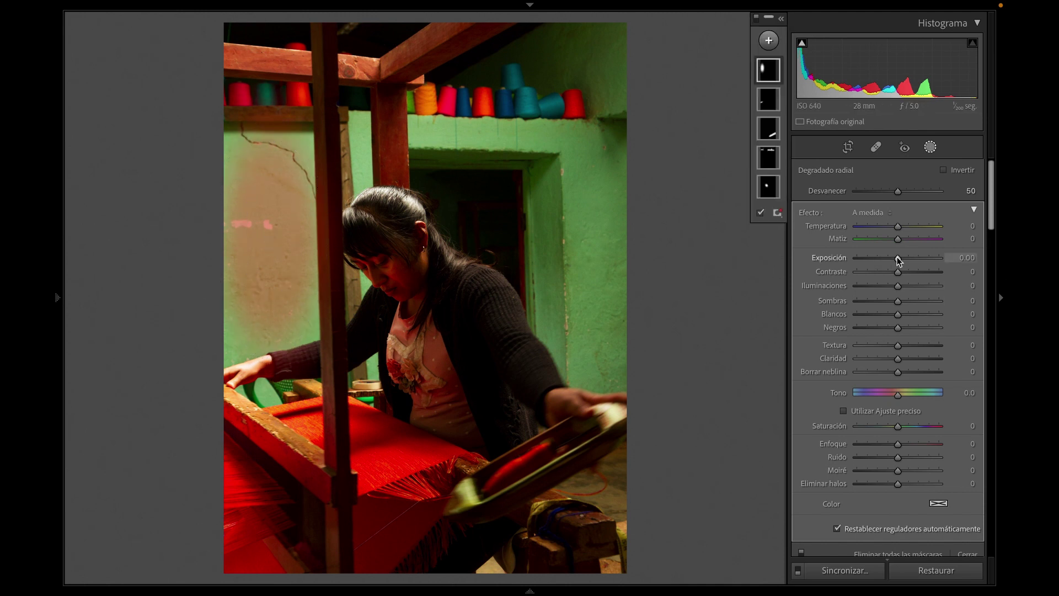
key(o)
Set the radial mask to exposure -0.22, shadows -12 and highlights -4
drag(898, 260, 895, 258)
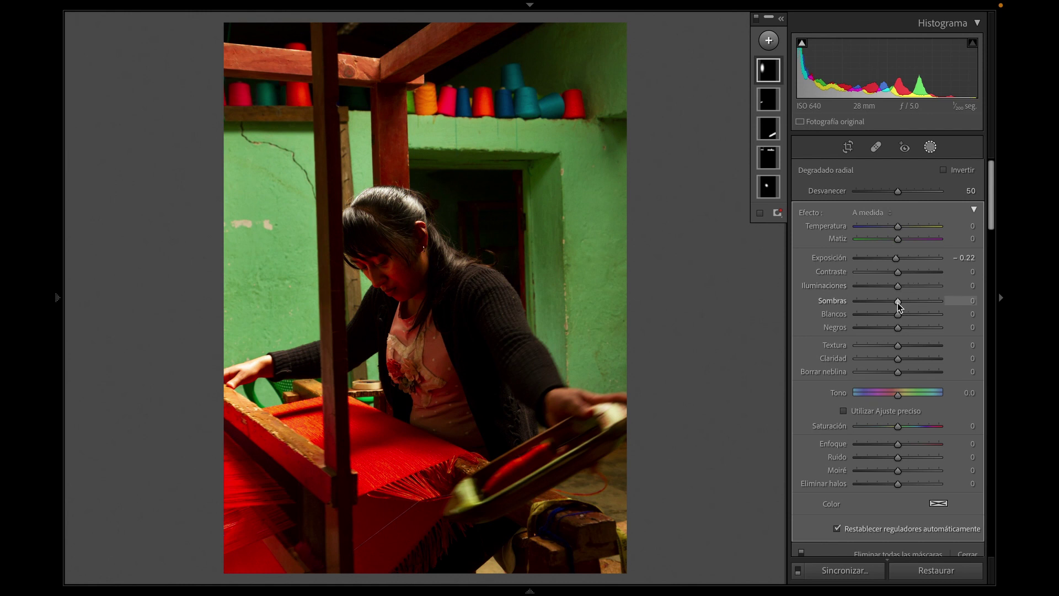
drag(898, 302, 893, 304)
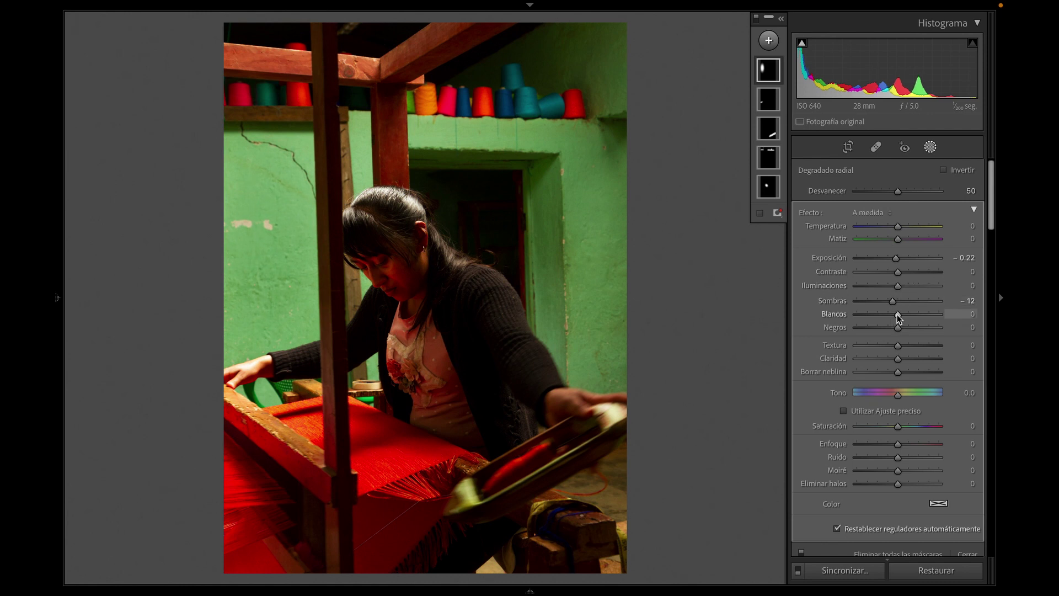
drag(898, 286, 892, 285)
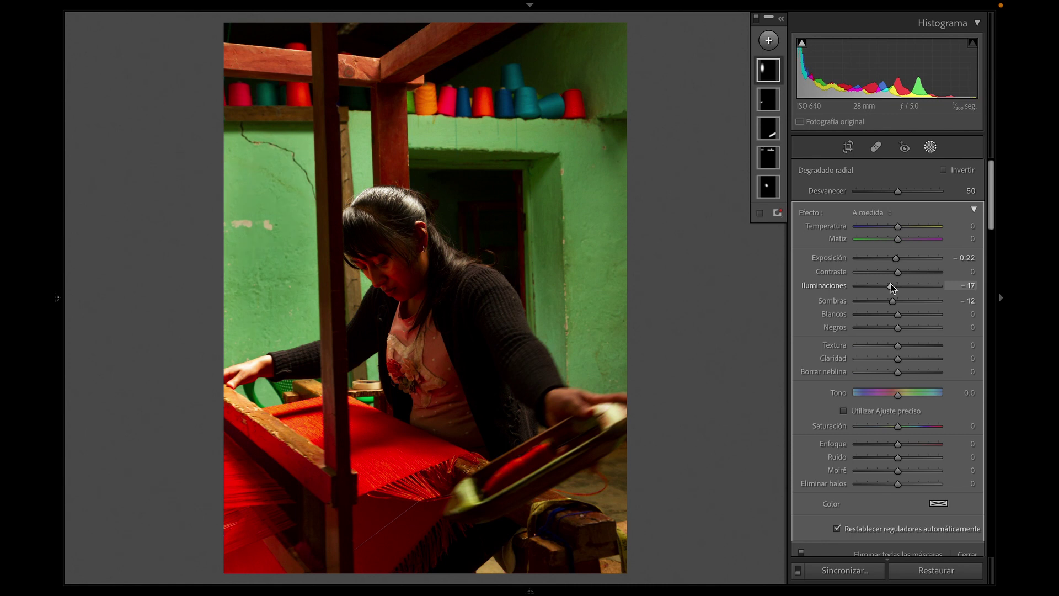
drag(891, 285, 897, 286)
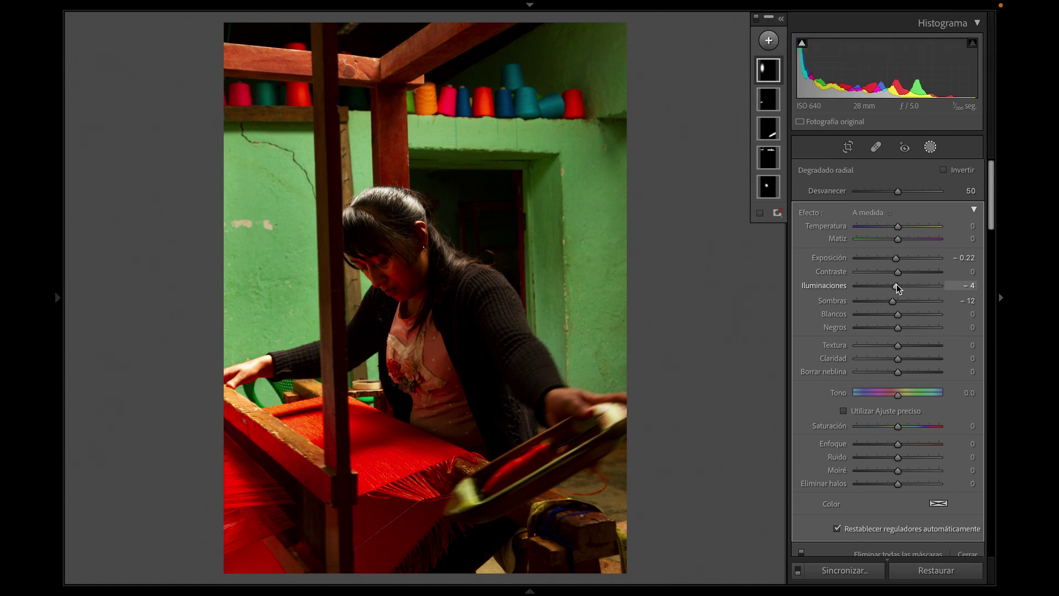
click(800, 550)
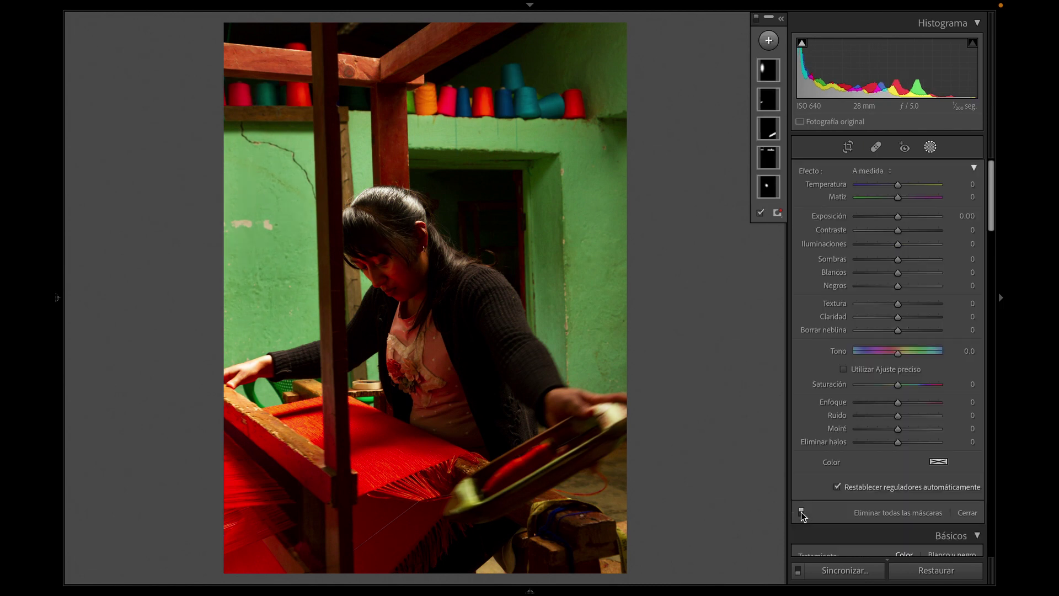
Close the Masking panel, reopen it briefly, and close it again
click(936, 150)
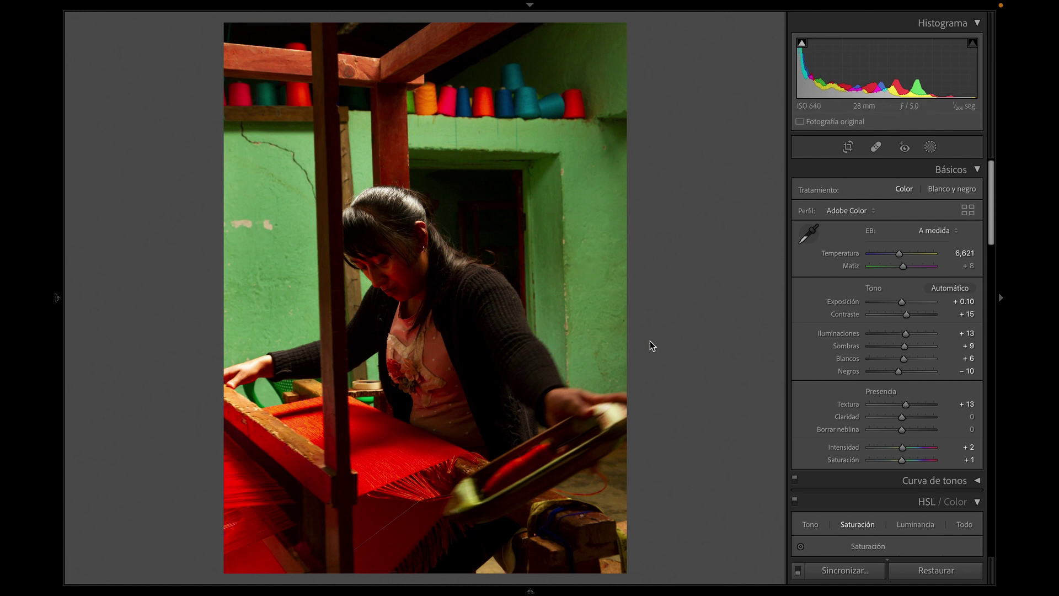
click(930, 148)
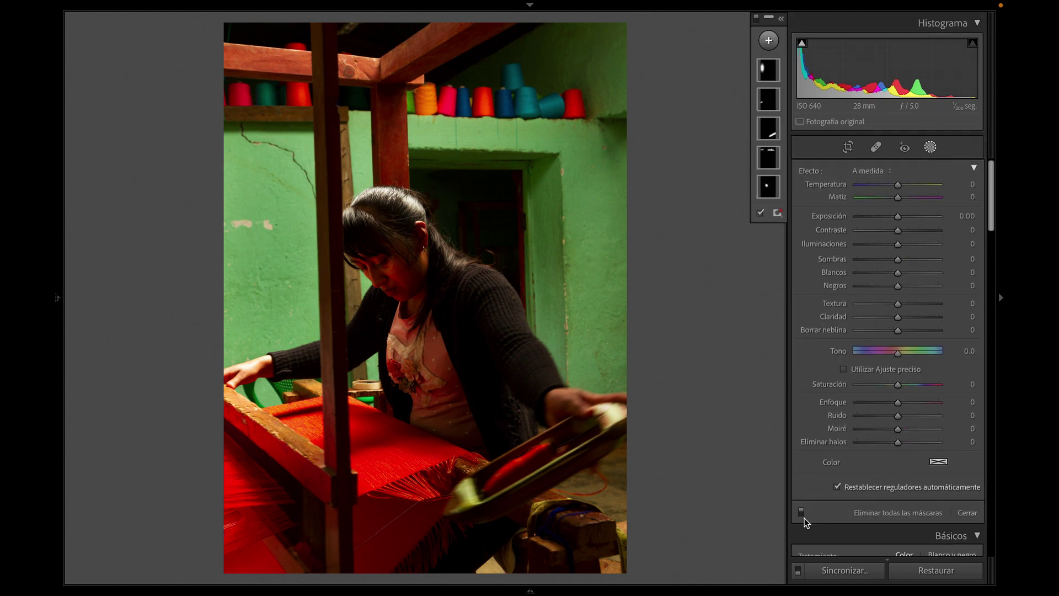
scroll(802, 513, down, 1)
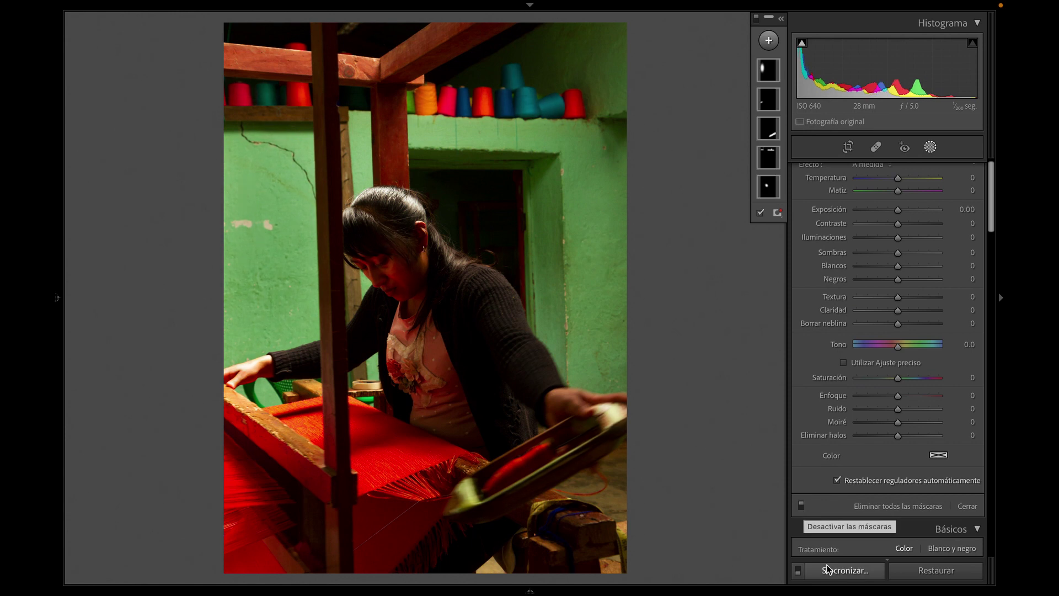
click(931, 146)
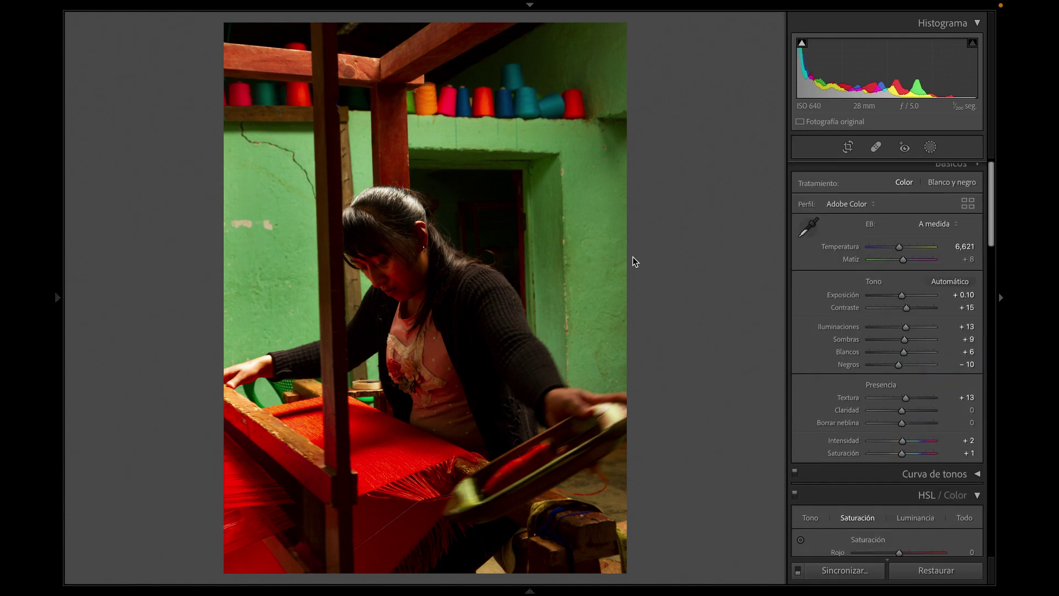
View the Before/After comparison with Y, then return to the single Loupe view
key(y)
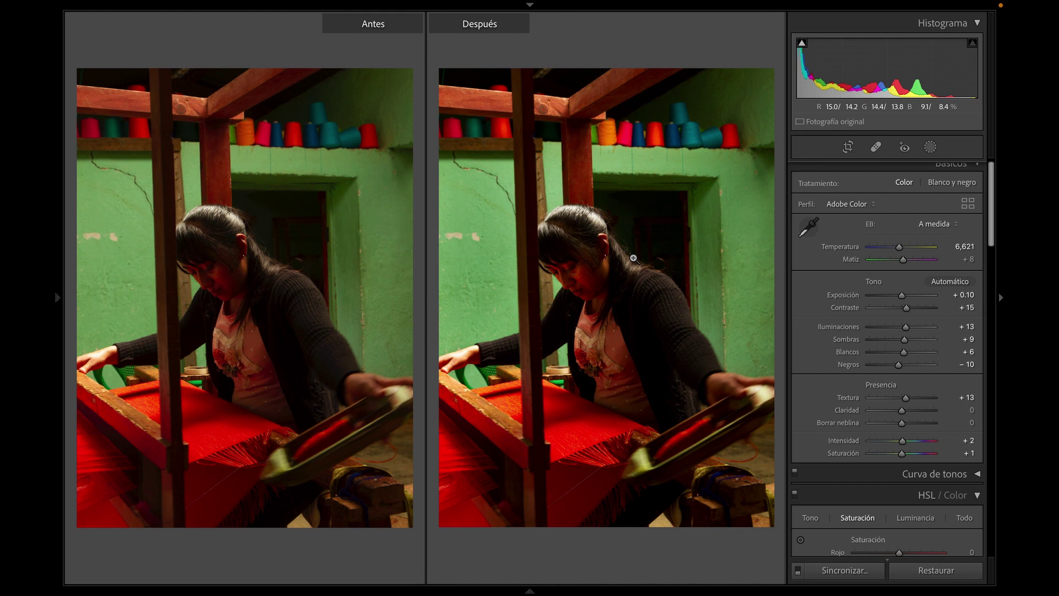
key(y)
key(ctrl)
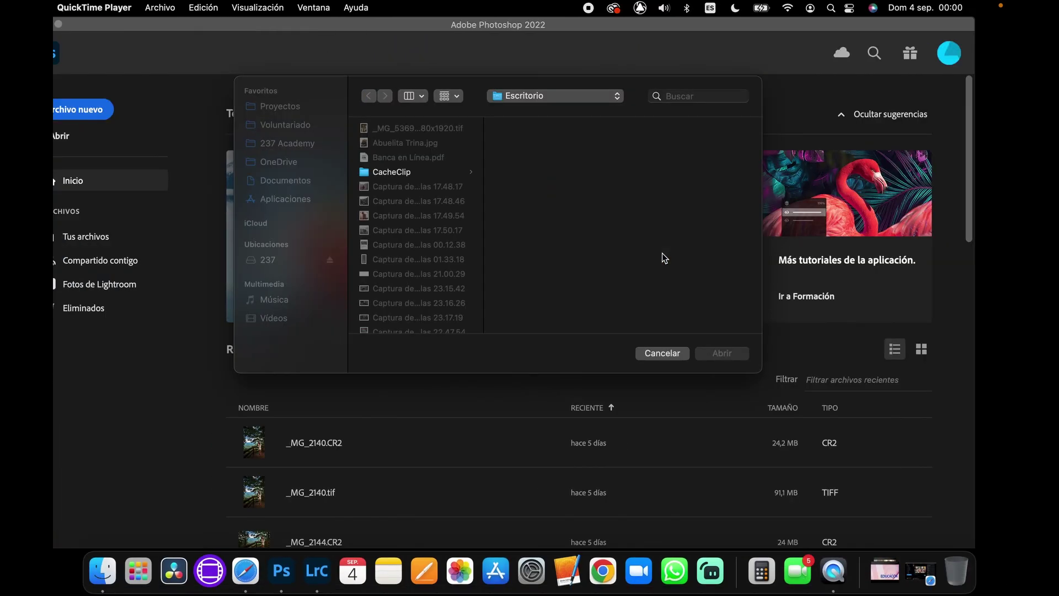
Cancel the desktop Open dialog and accept the profile warning to open _MG_1535.CR2
click(674, 359)
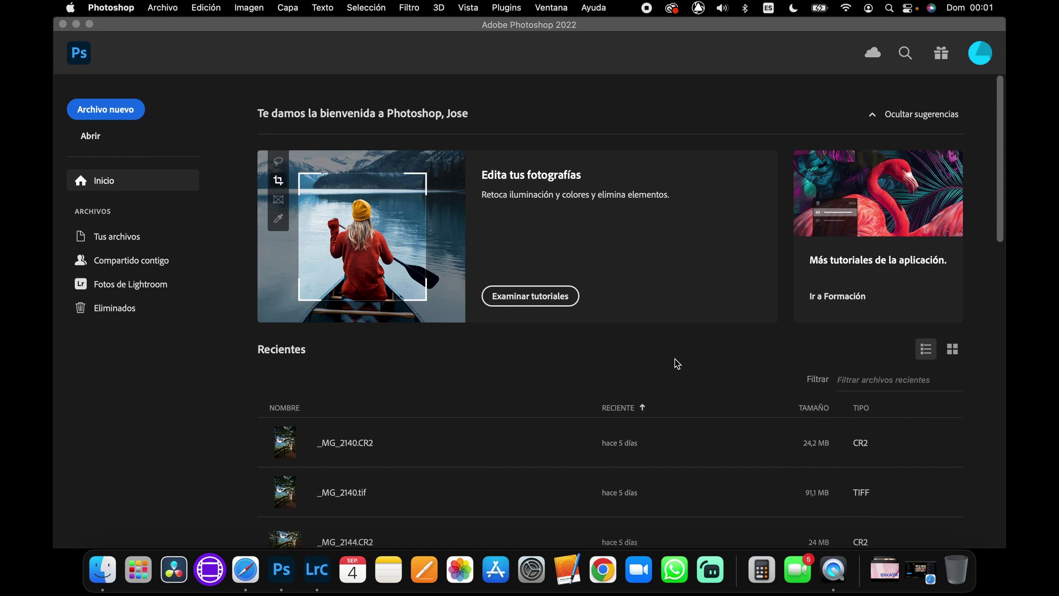
click(663, 332)
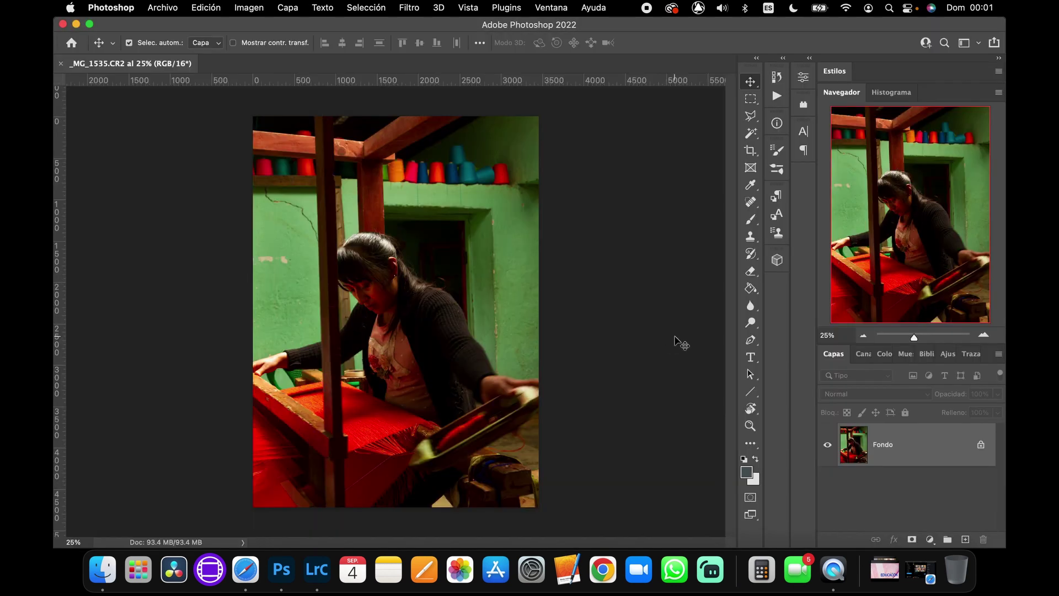
Zoom into _MG_1535.CR2 and add an empty layer, Capa 1, above Fondo
scroll(681, 343, up, 1)
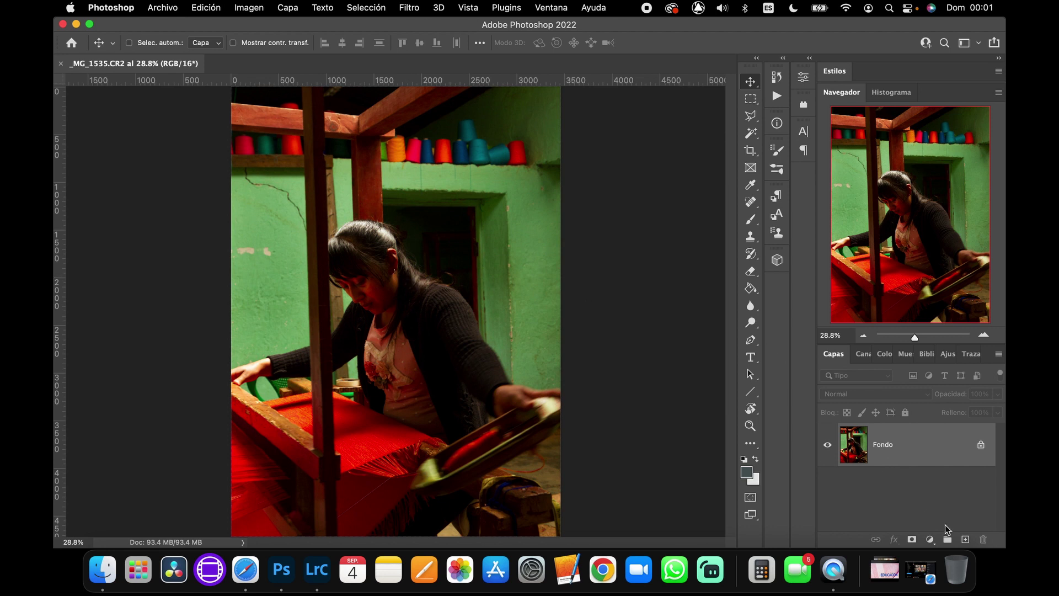
click(965, 539)
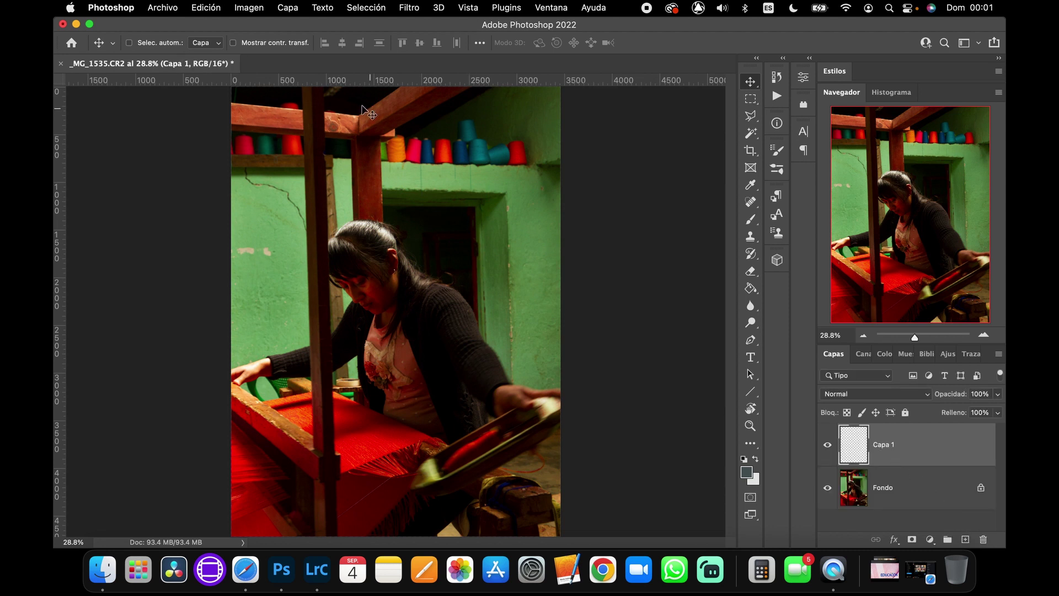
Zoom around the weaving photo, then fit the whole image in the window
scroll(335, 102, up, 5)
scroll(335, 107, up, 5)
scroll(343, 135, left, 5)
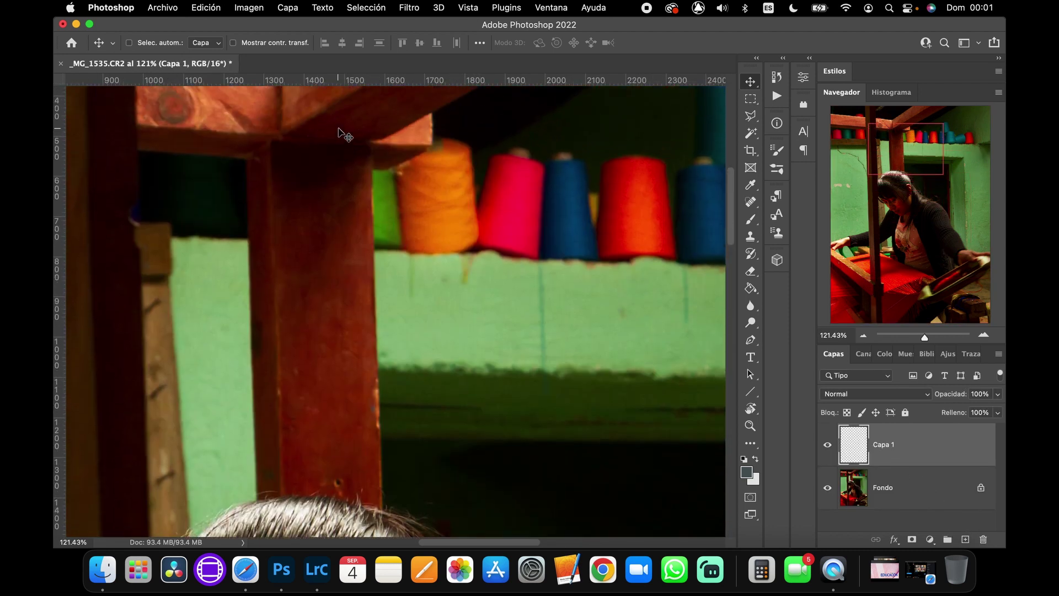
scroll(342, 134, up, 5)
scroll(374, 180, up, 5)
scroll(498, 331, up, 1)
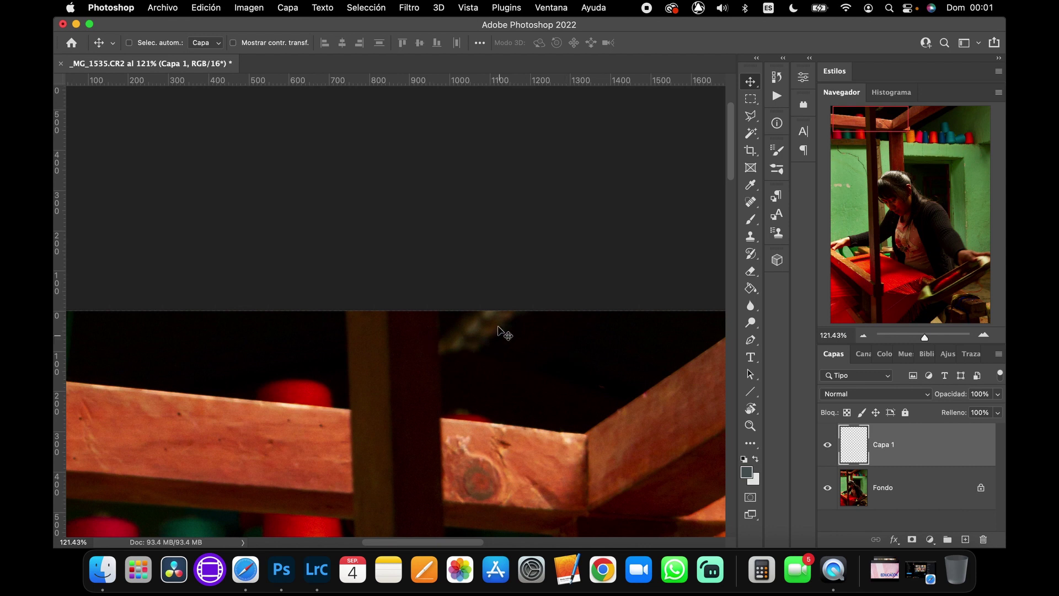
key(super)
key(super+0)
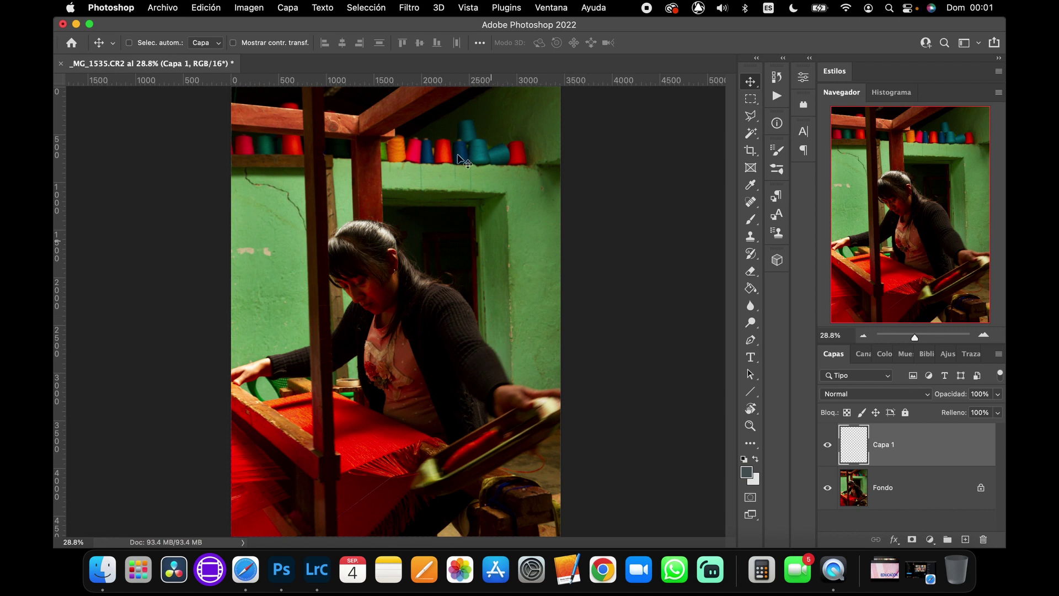
Heal the pale spot above the loom's top beam with a size-70 Spot Healing Brush
scroll(331, 100, up, 3)
scroll(347, 144, up, 3)
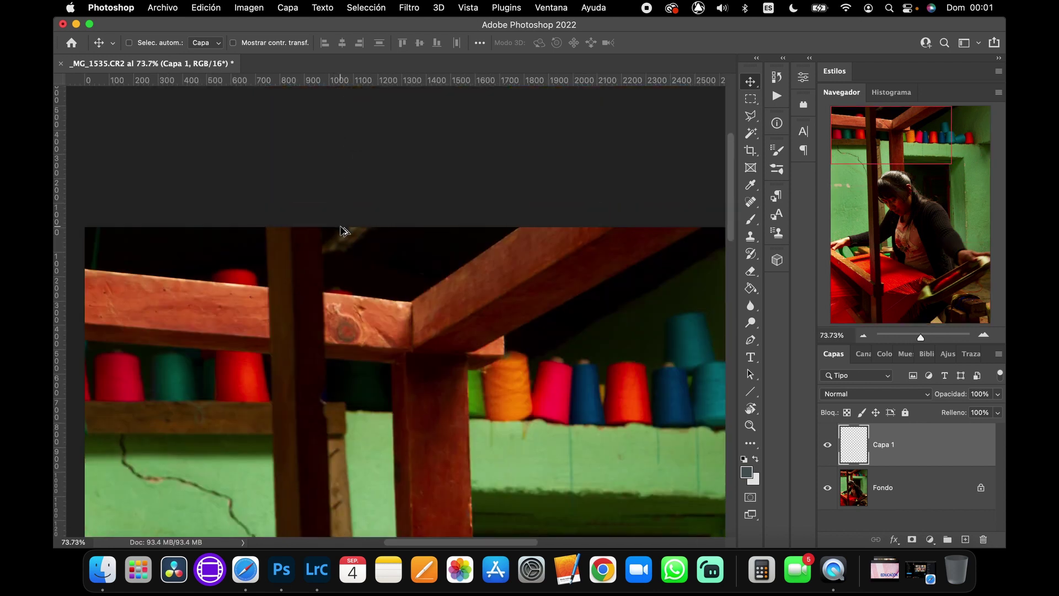
scroll(346, 231, up, 2)
key(j)
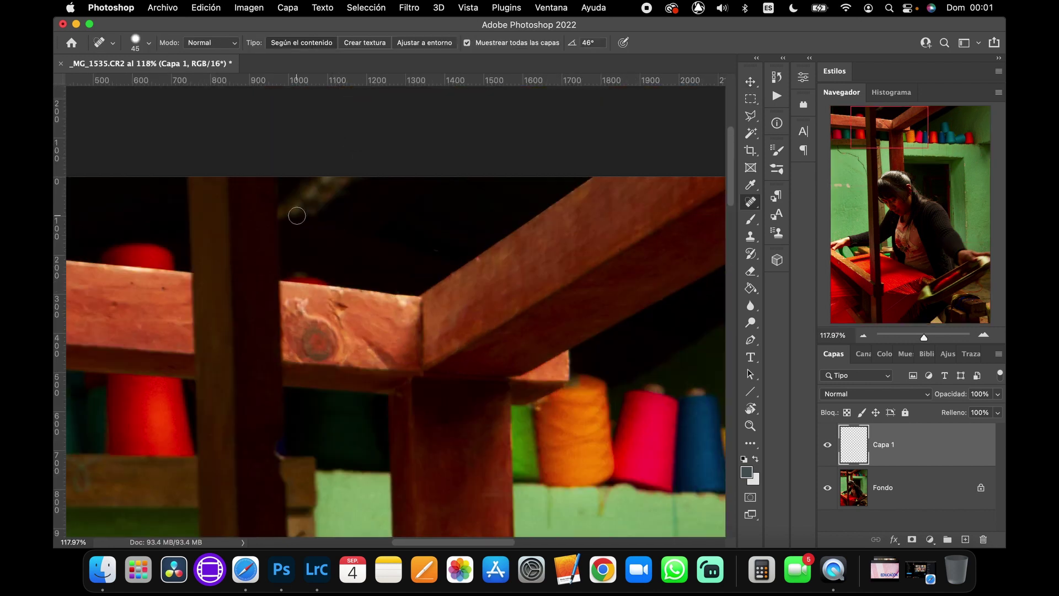
key(bracketright)
key(bracketright)
key(bracketright)
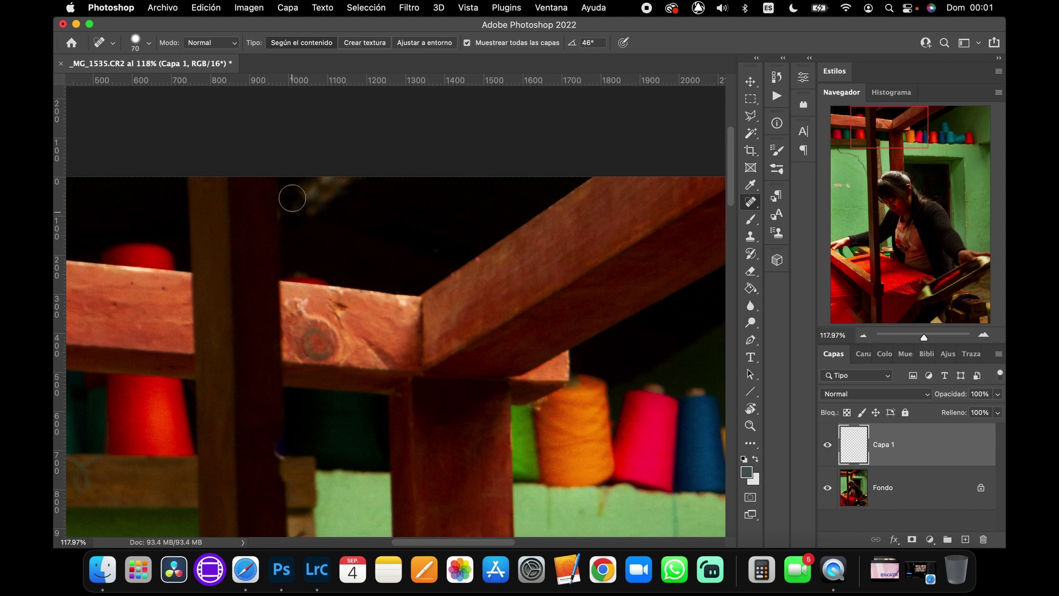
mouse_move(297, 213)
mouse_down()
mouse_move(350, 173)
mouse_move(284, 210)
mouse_up()
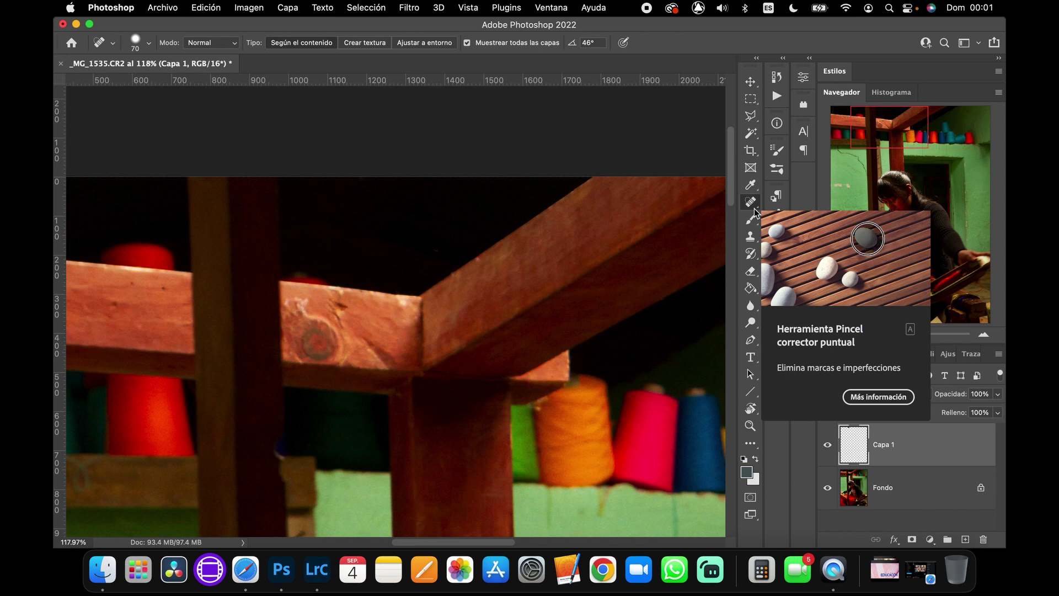
Fit the whole retouched photo on screen with Cmd+0
key(super+0)
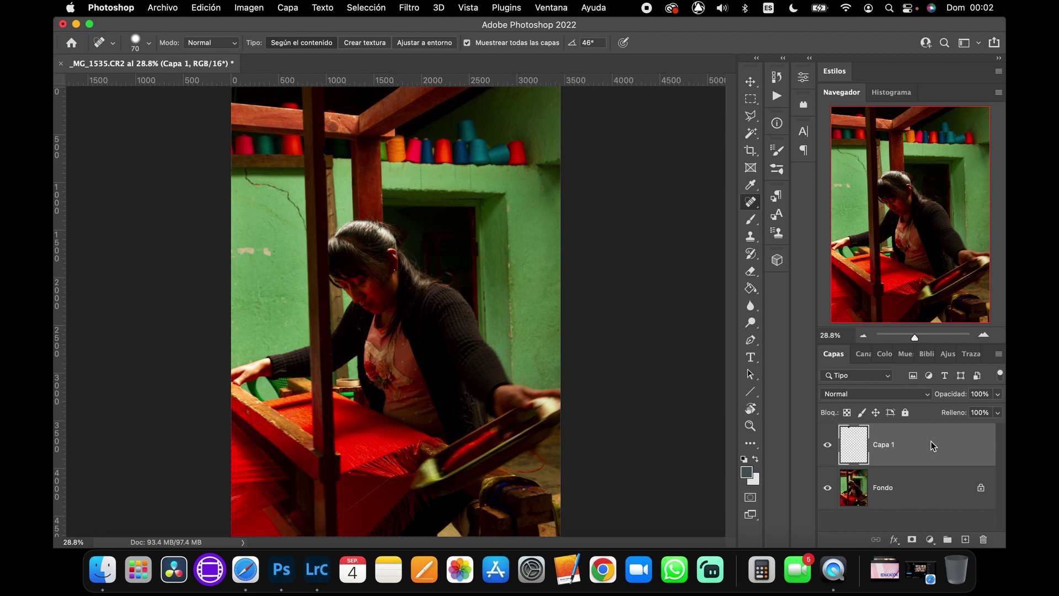
Merge all visible layers into a new top layer, Capa 2
key(ctrl+shift+alt+e)
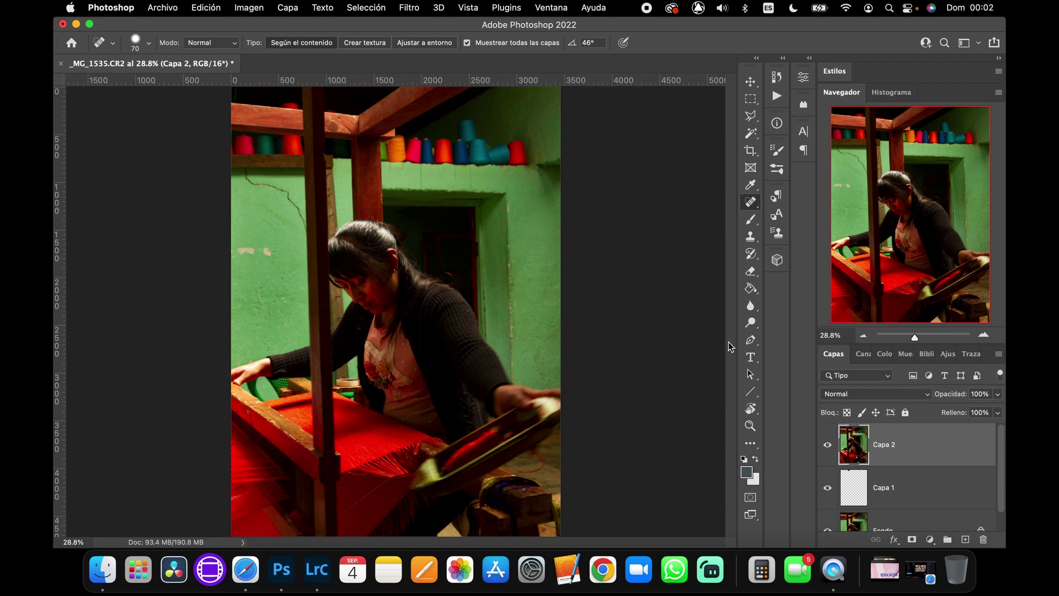
click(330, 9)
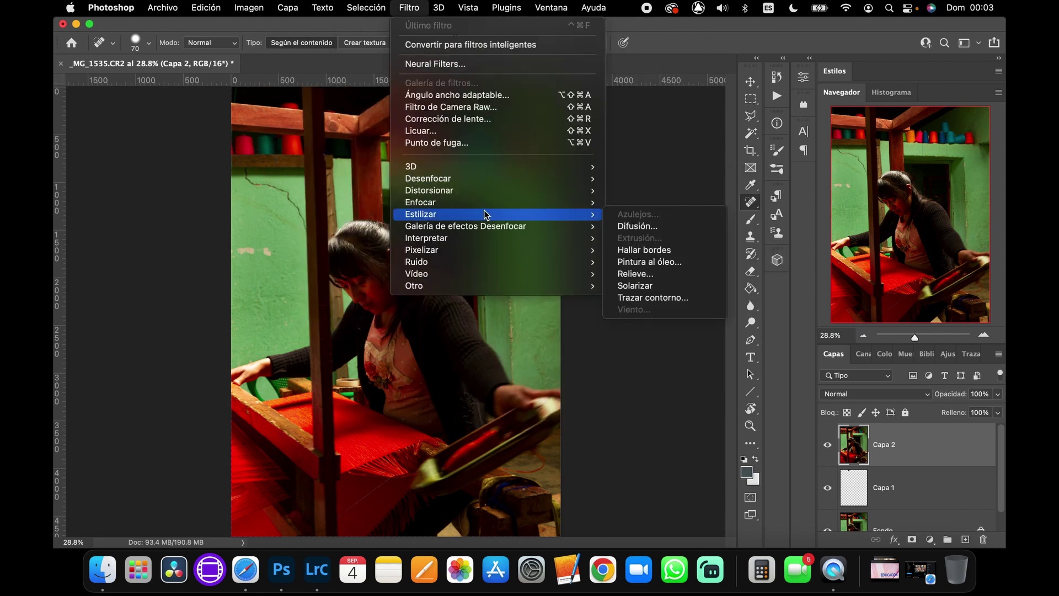
mouse_move(414, 286)
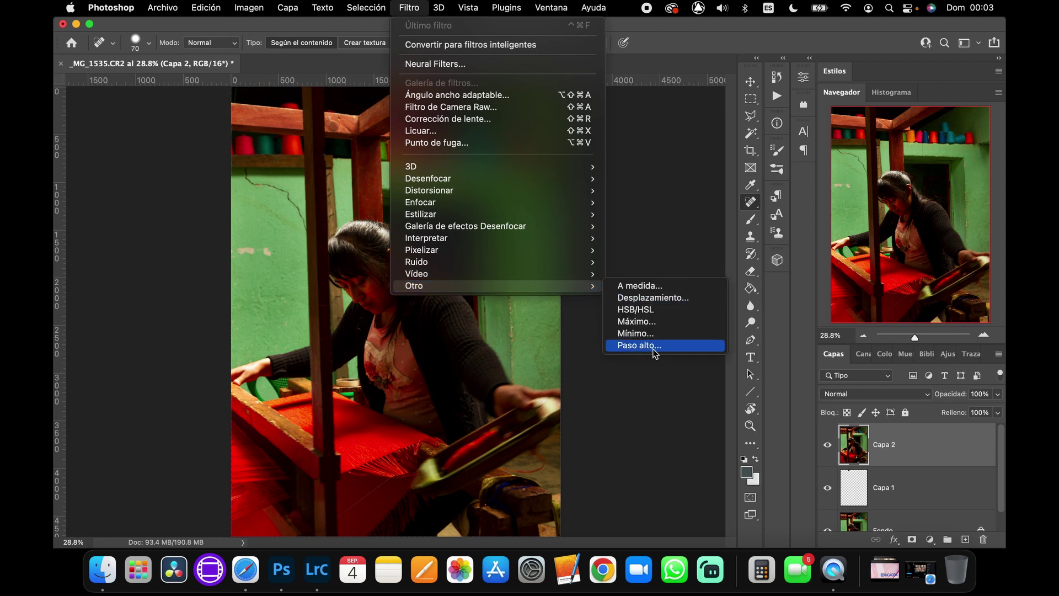
click(654, 350)
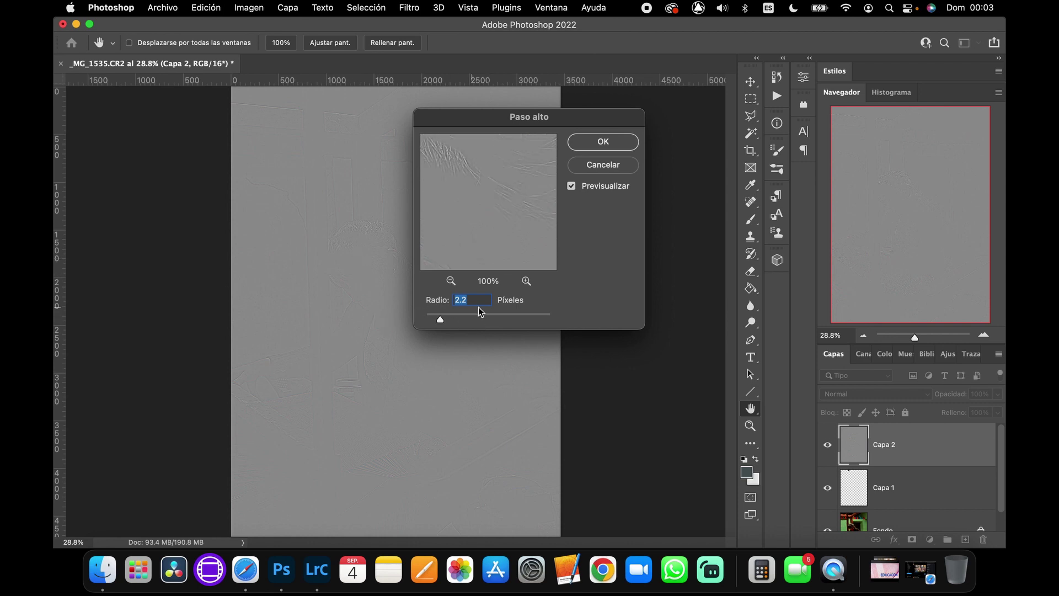
Apply a Paso alto (High Pass) filter with a 2.3 pixel radius to Capa 2
drag(441, 320, 443, 319)
click(345, 291)
drag(527, 210, 500, 220)
drag(447, 323, 442, 321)
click(599, 145)
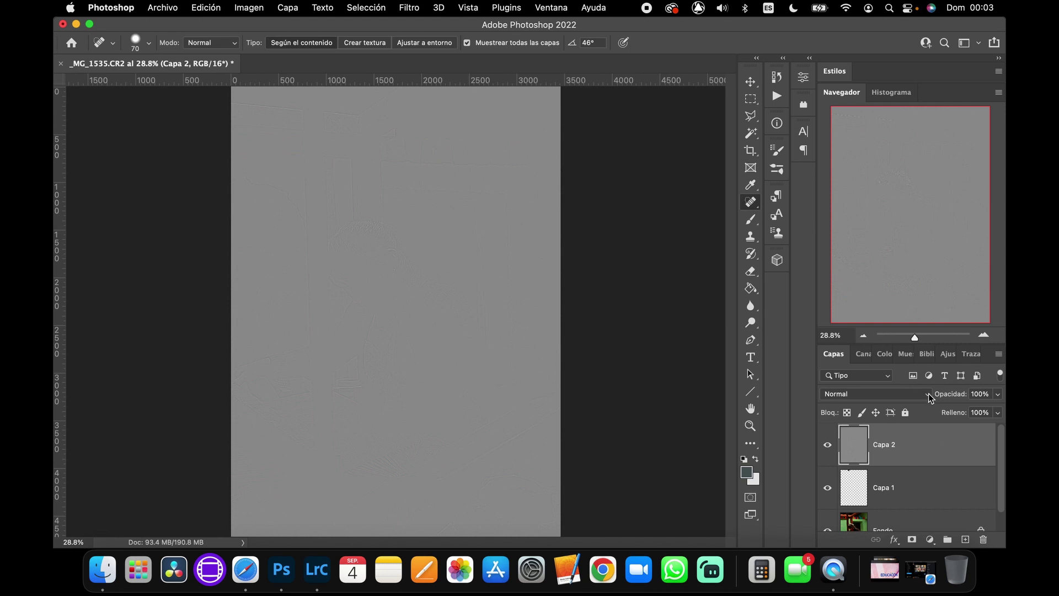
Blend Capa 2 in Luz fuerte and compare it on and off at 100% on the weaver's face
click(930, 398)
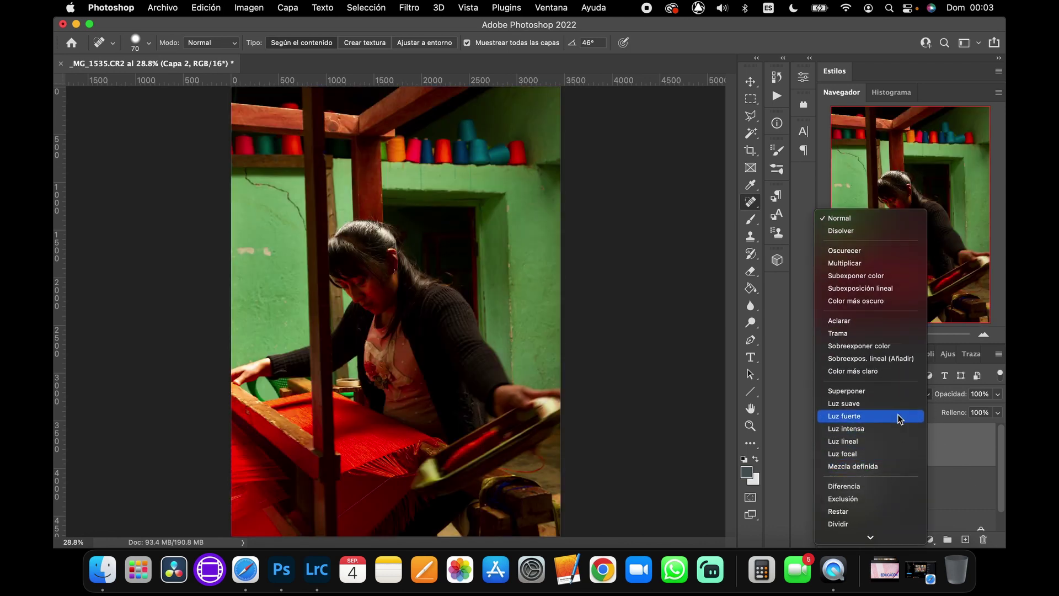
click(899, 418)
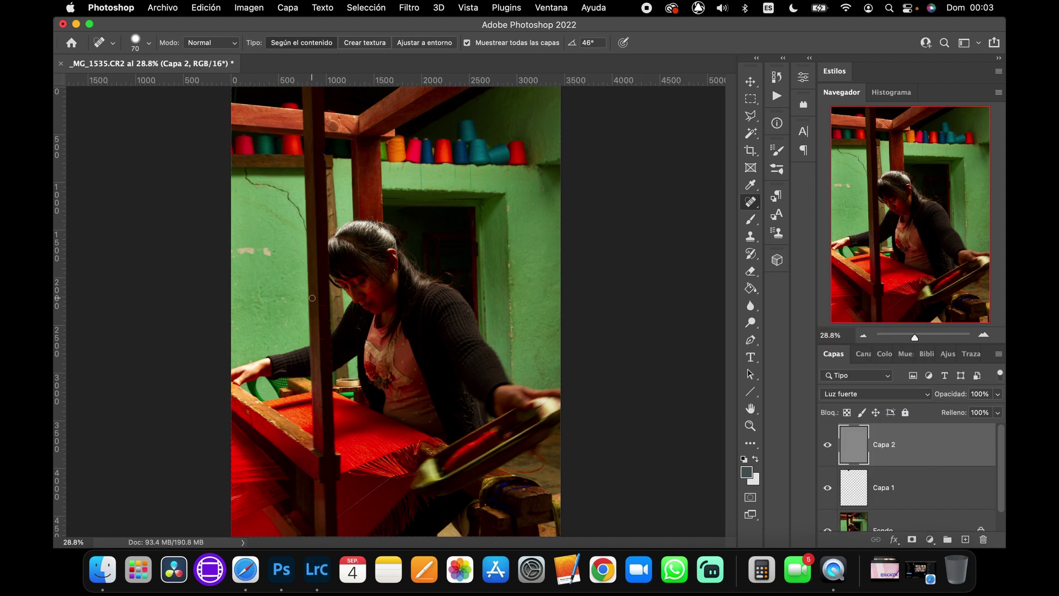
key(cmd+1)
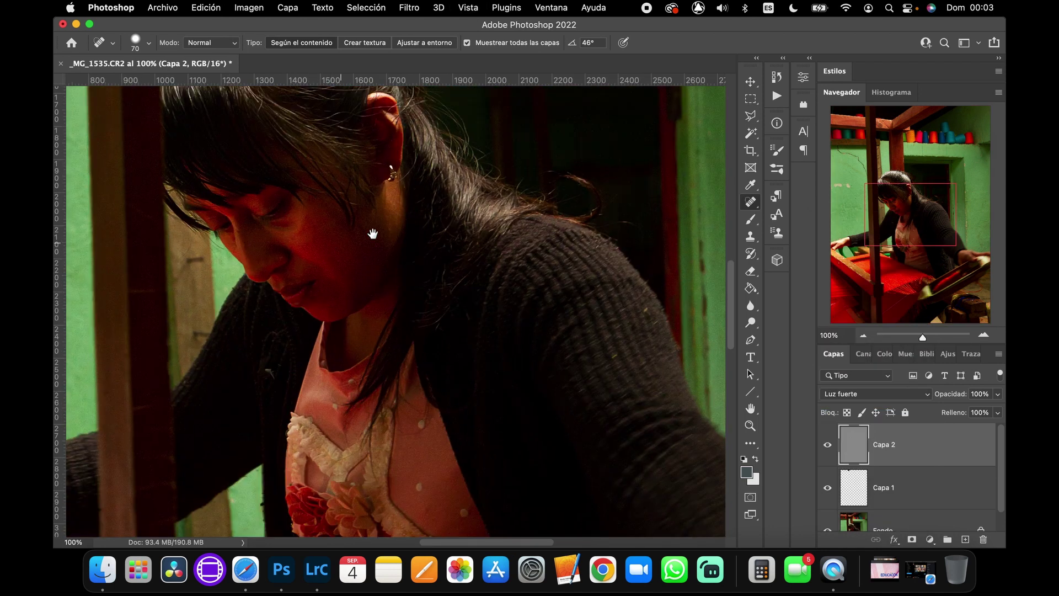
drag(351, 239, 494, 366)
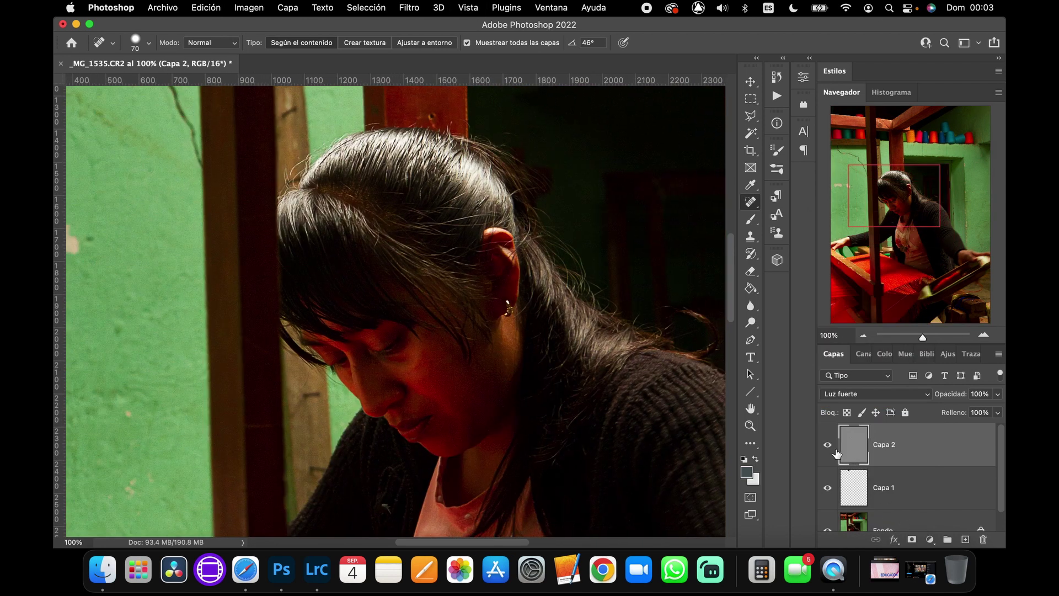
click(828, 446)
click(828, 446)
Switch Capa 2 to Luz suave and toggle its visibility to compare before and after
click(926, 395)
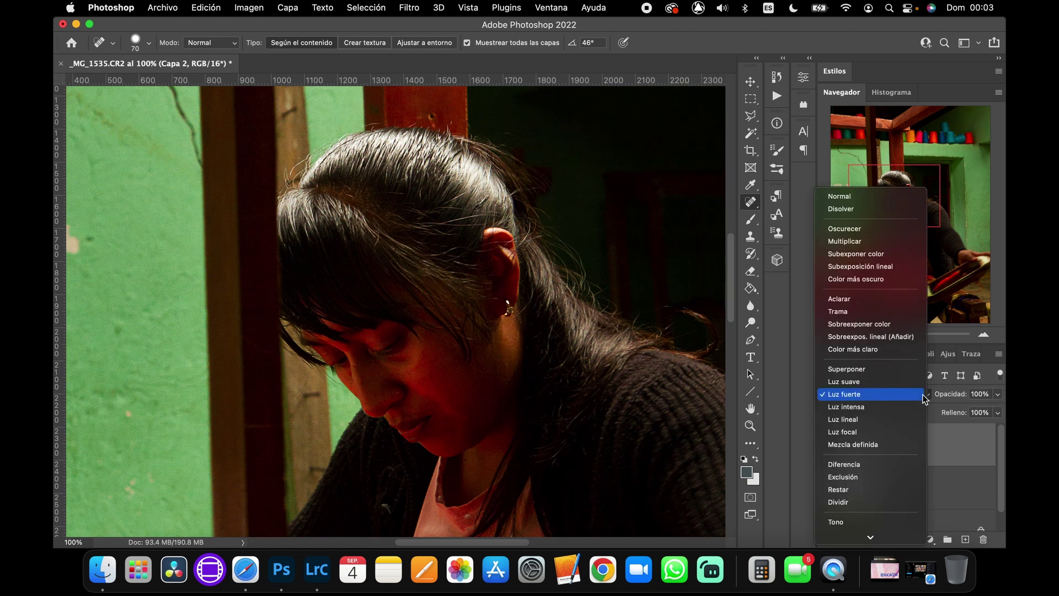
click(920, 382)
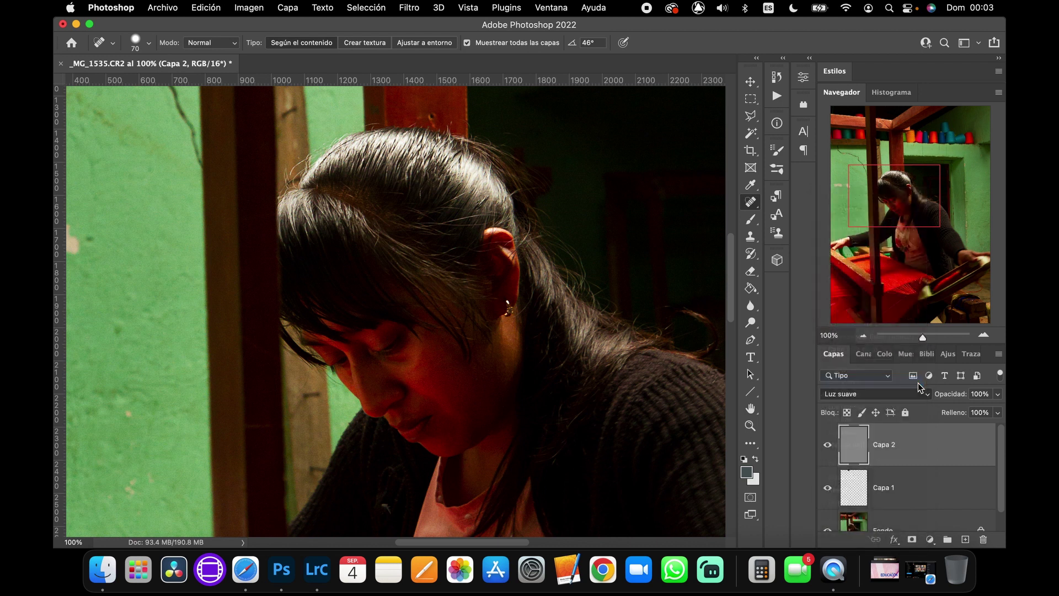
click(828, 446)
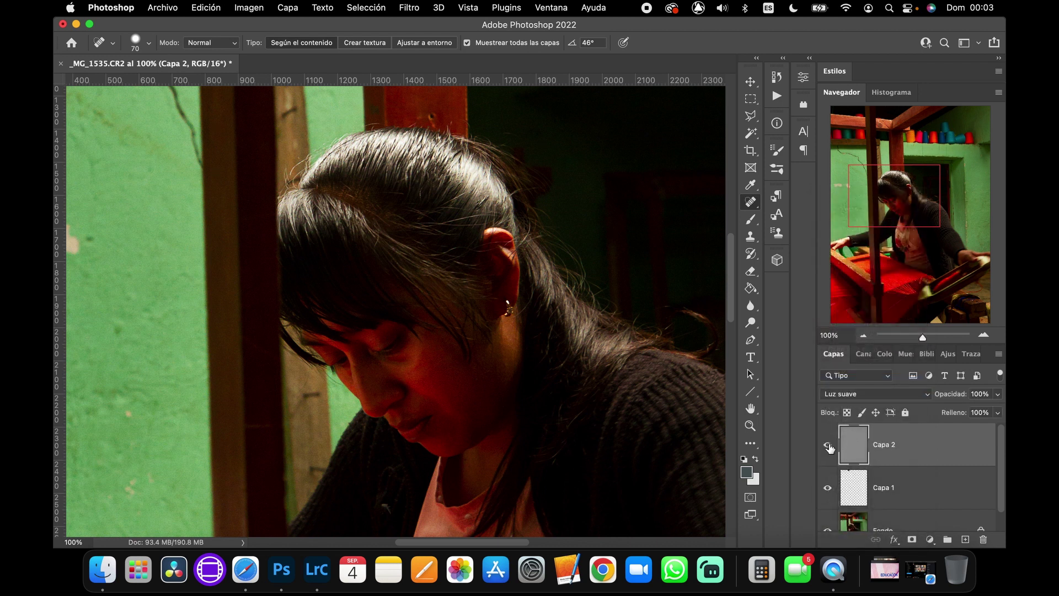
click(828, 446)
click(829, 446)
click(828, 446)
click(828, 447)
Fit the photo on screen, then close and save it back to Lightroom
key(super+0)
key(super+w)
click(517, 221)
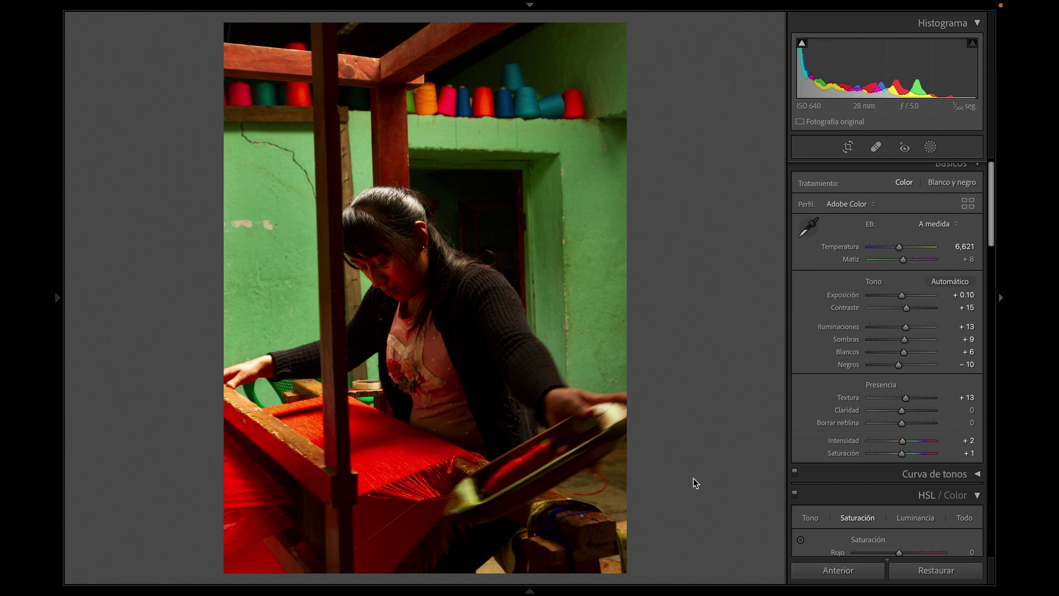
Reset the Basic adjustments, then select photos 50 and 51 together in the Grid view
key(ctrl+shift+r)
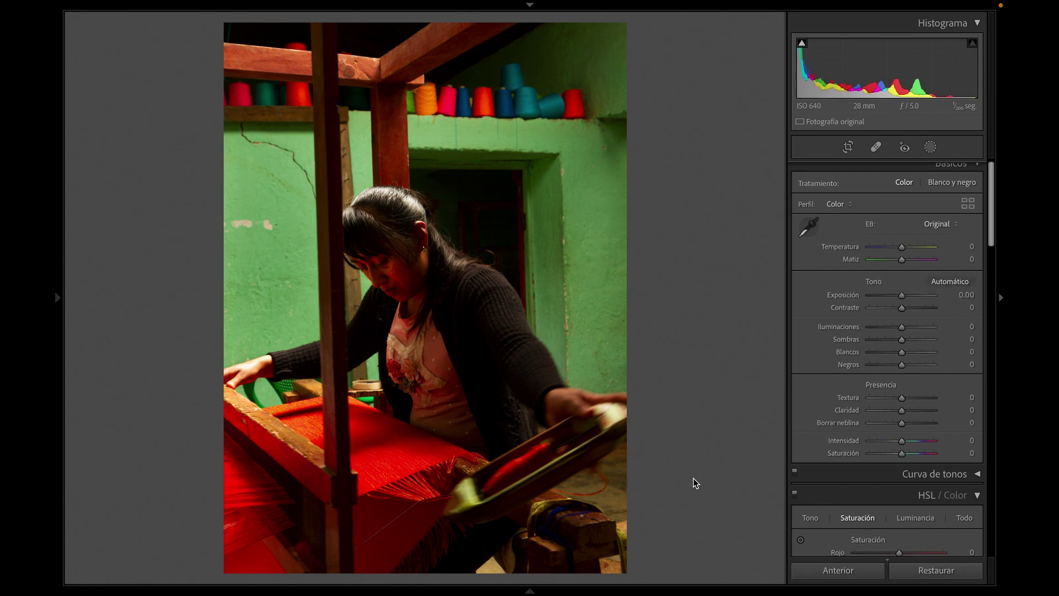
key(g)
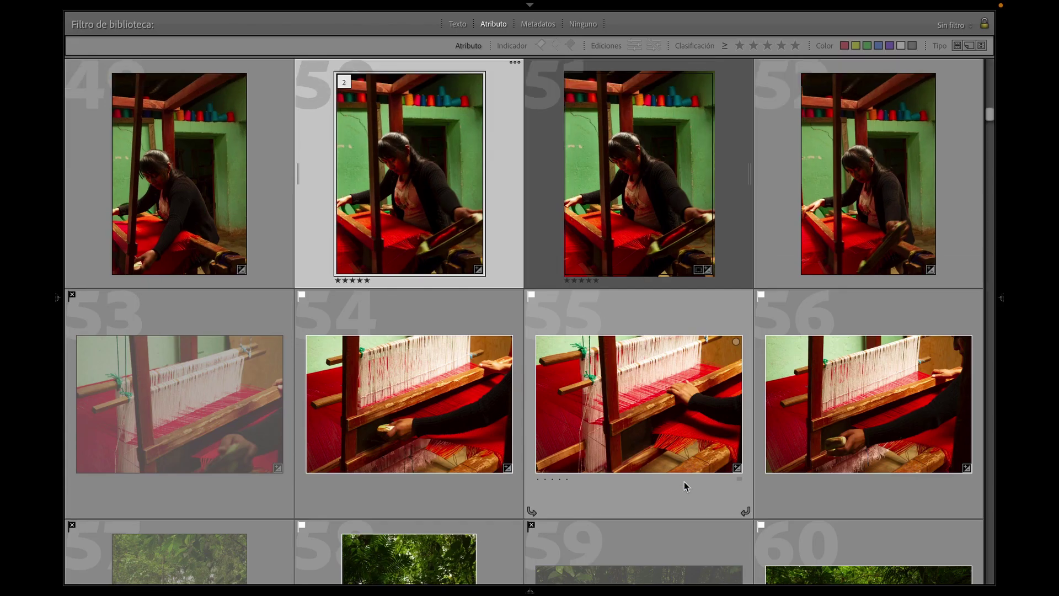
ctrl+click(595, 209)
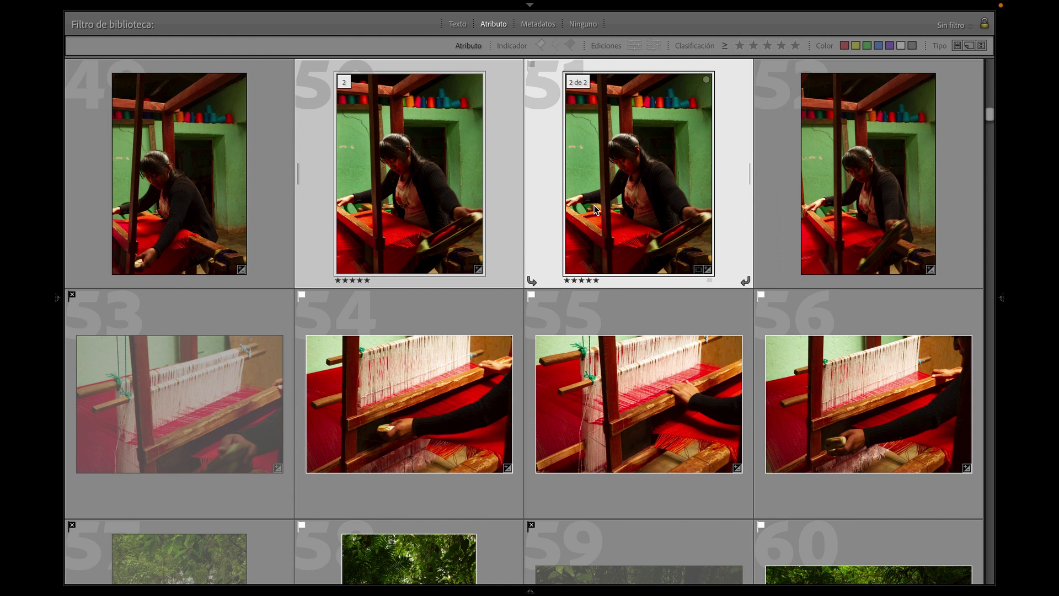
mouse_move(596, 209)
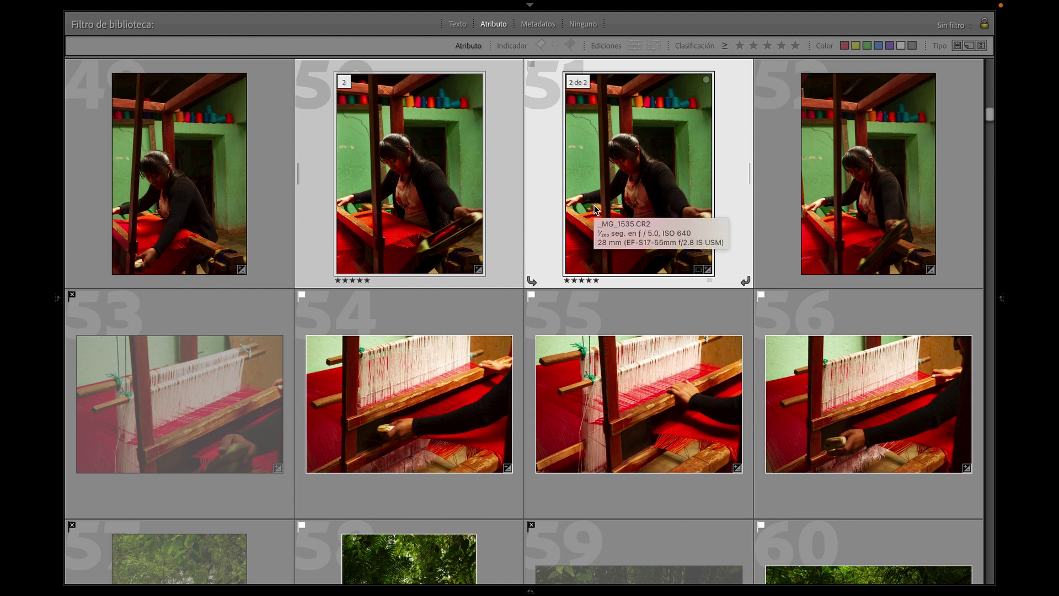
scroll(602, 215, up, 1)
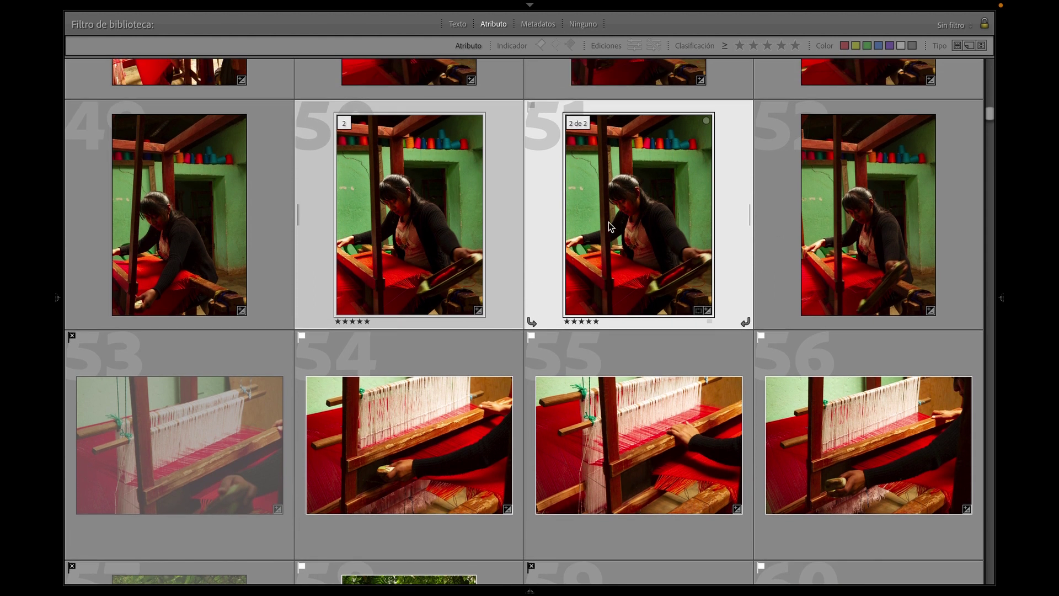
key(c)
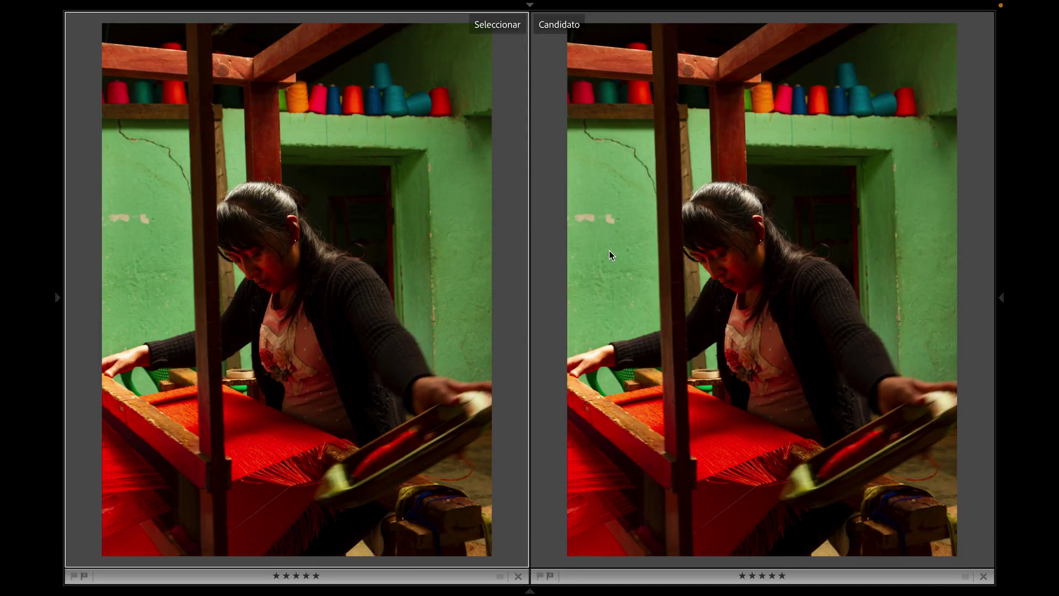
click(258, 199)
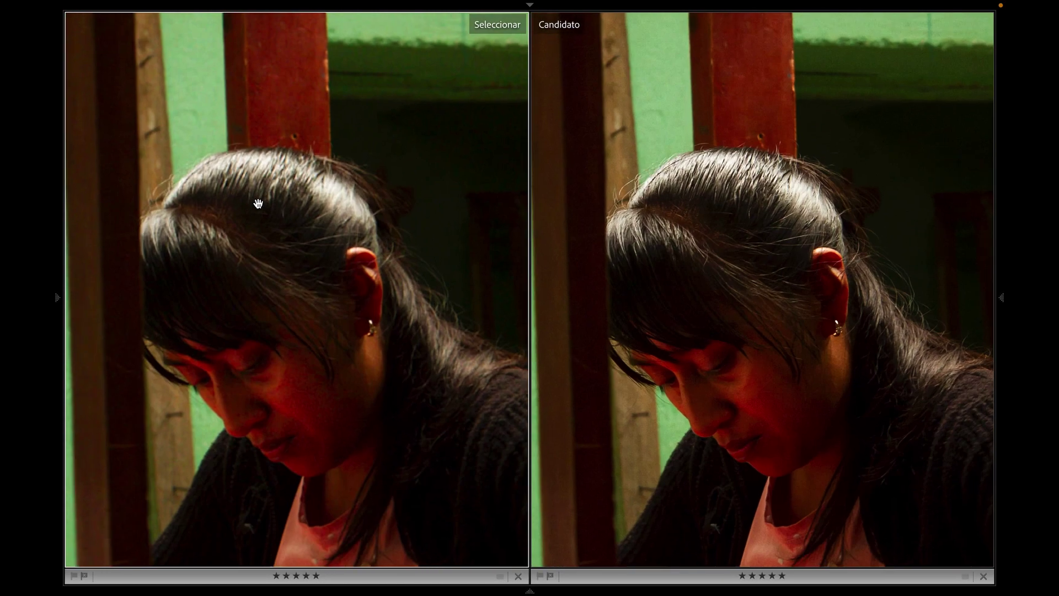
drag(358, 254, 358, 203)
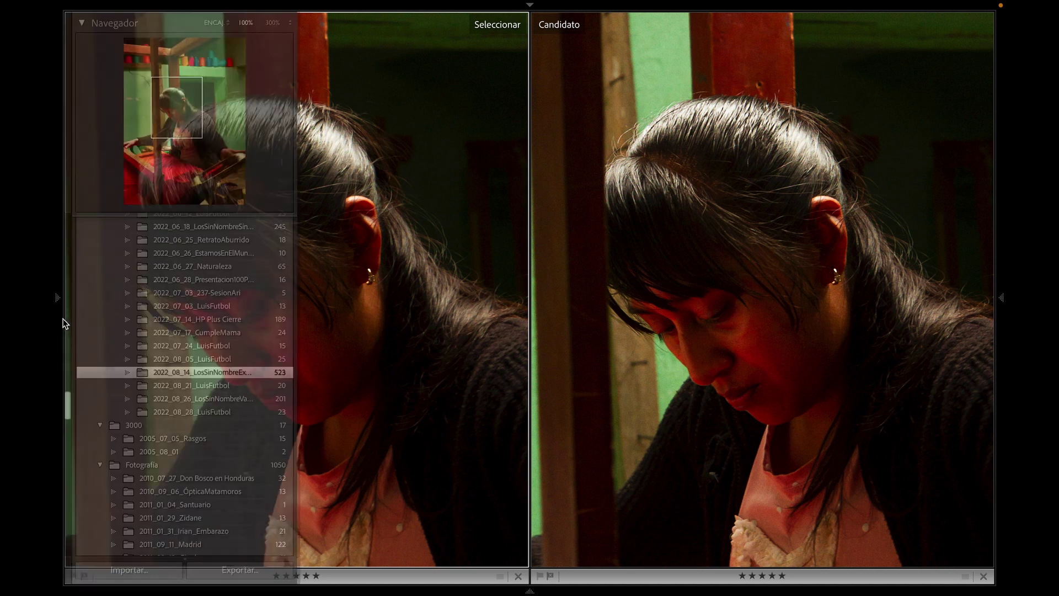
click(272, 23)
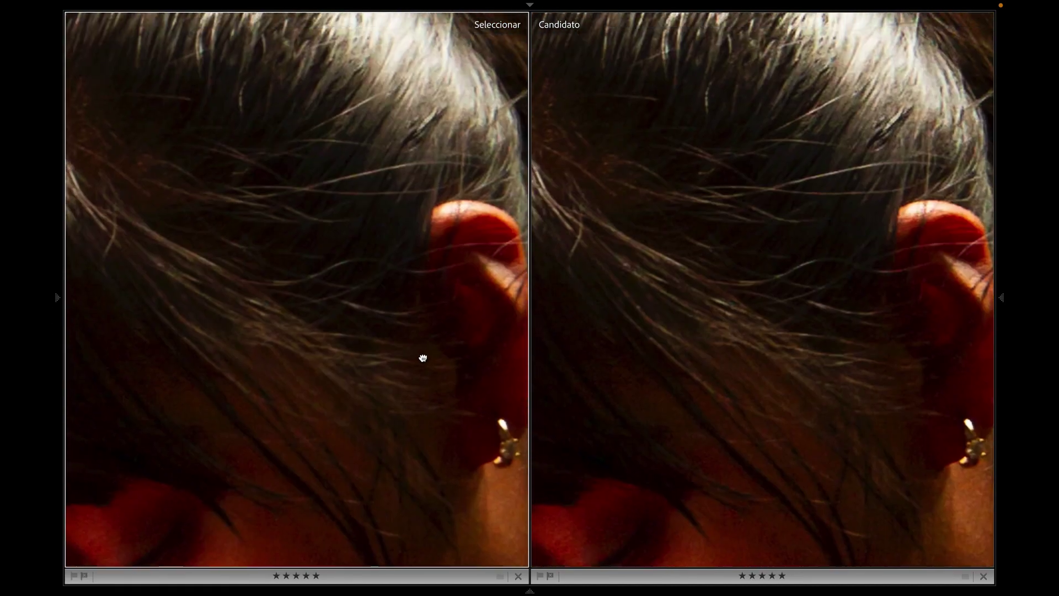
drag(423, 358, 422, 413)
drag(329, 199, 236, 308)
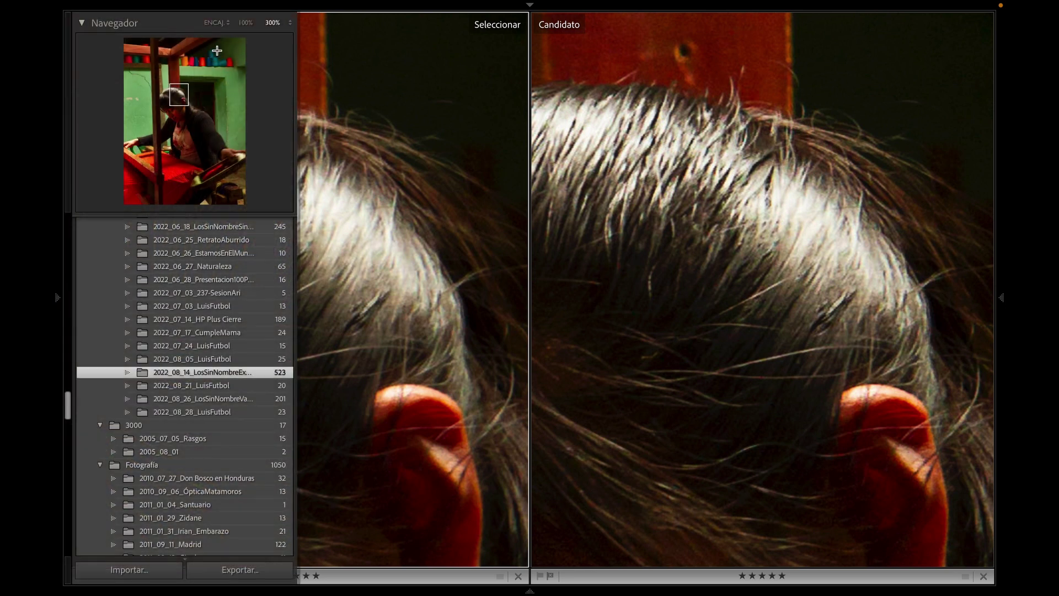
click(253, 26)
drag(313, 299, 374, 145)
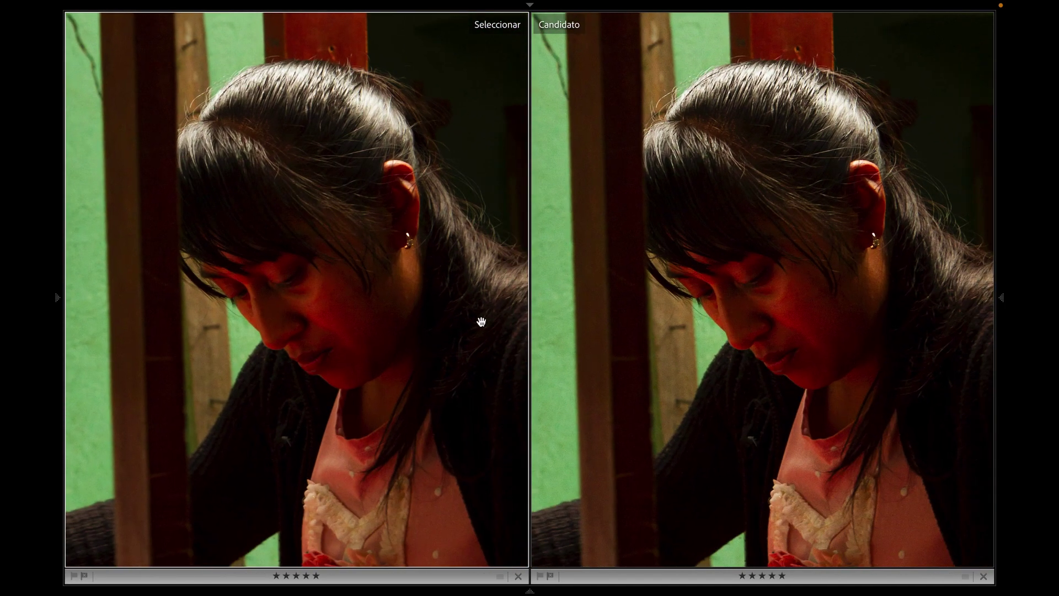
click(449, 260)
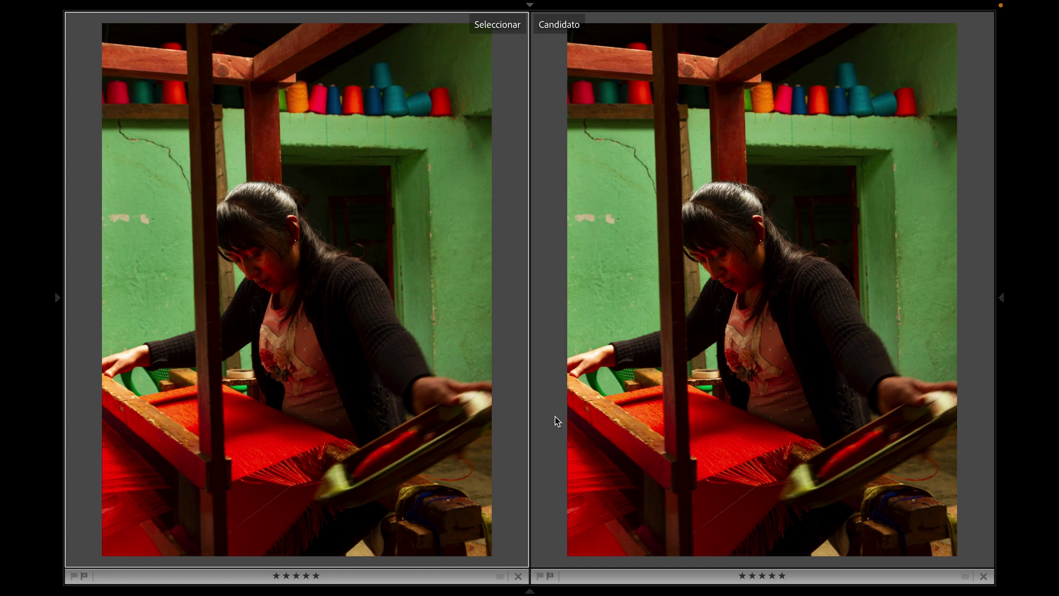
key(g)
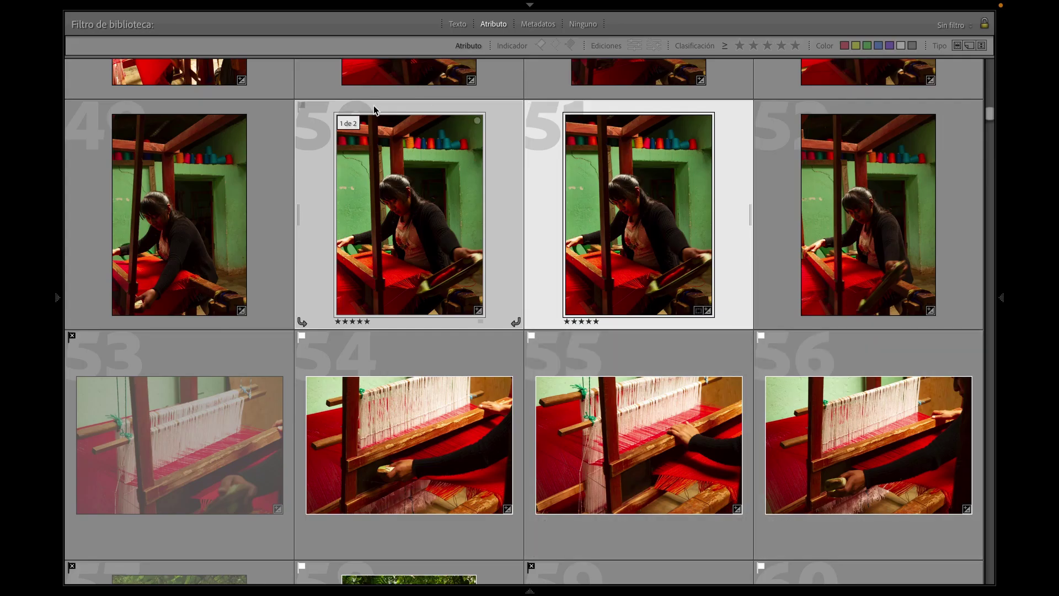
Select only photo 50 and open it in Loupe view
click(353, 141)
double_click(402, 214)
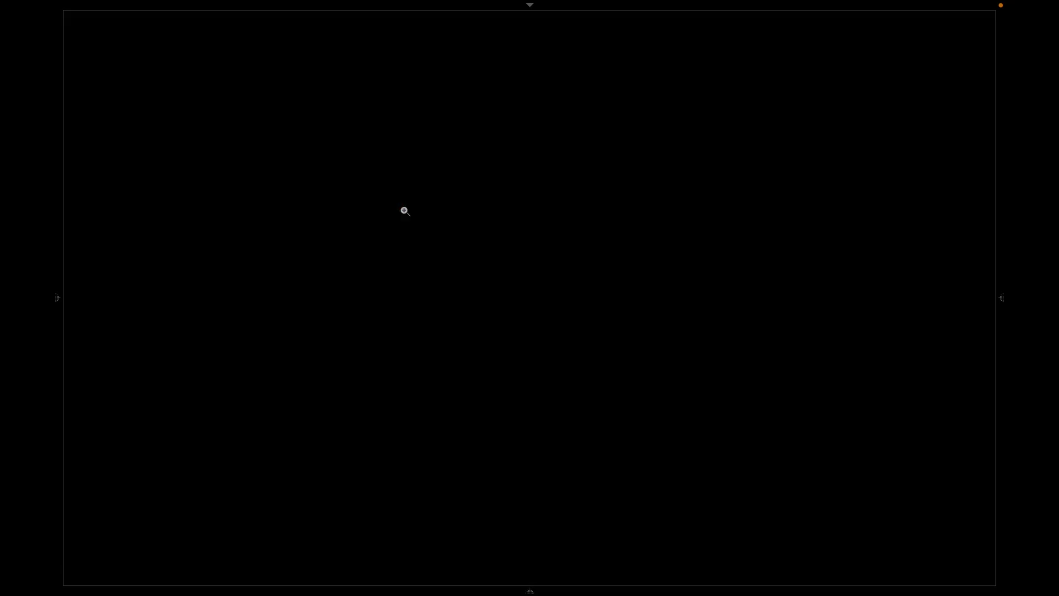